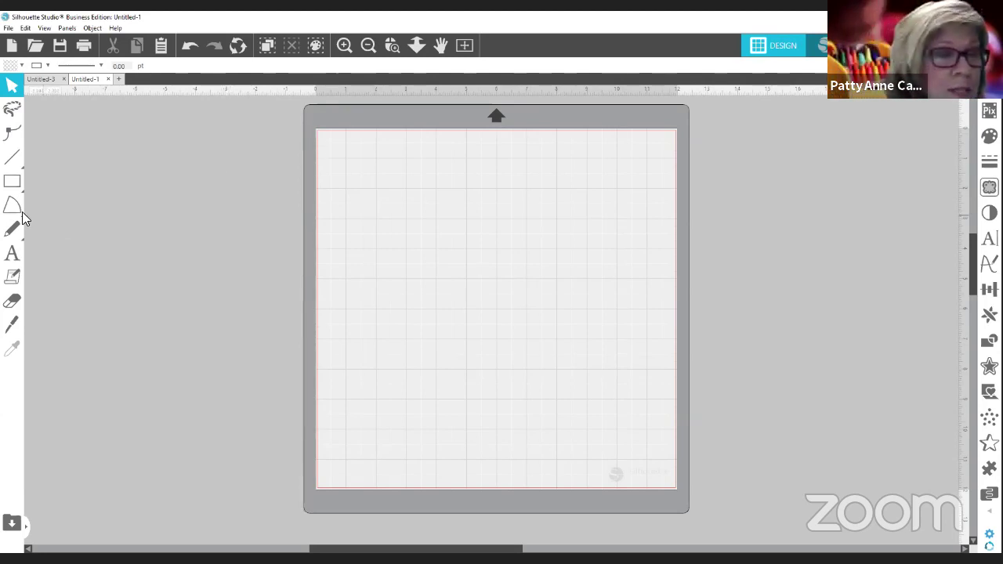
- Draw a rounded rectangle about 3 by 1.2 in near the mat's upper-left corner
{"action": "left_click", "coordinate": [15, 134]}
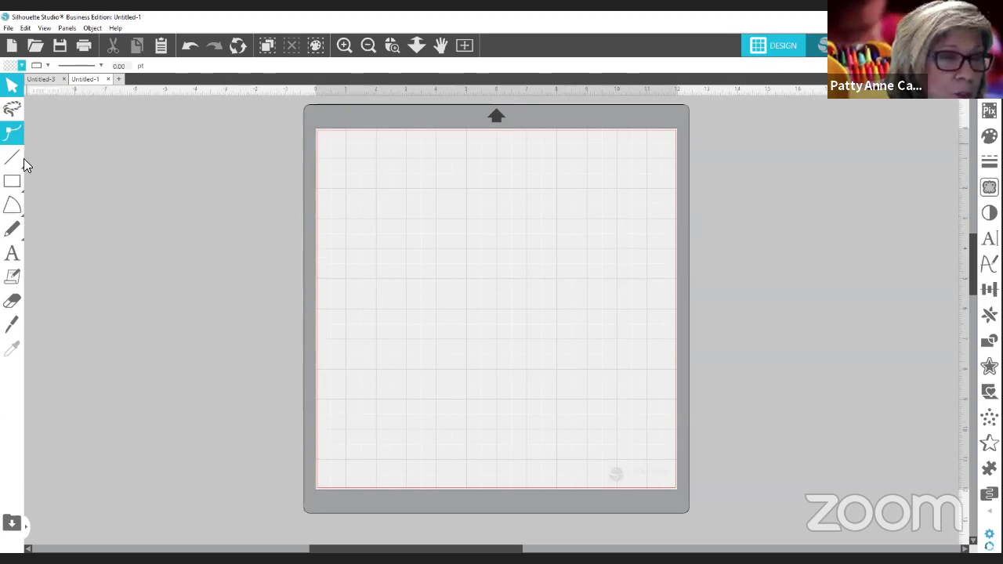
{"action": "left_click", "coordinate": [12, 181]}
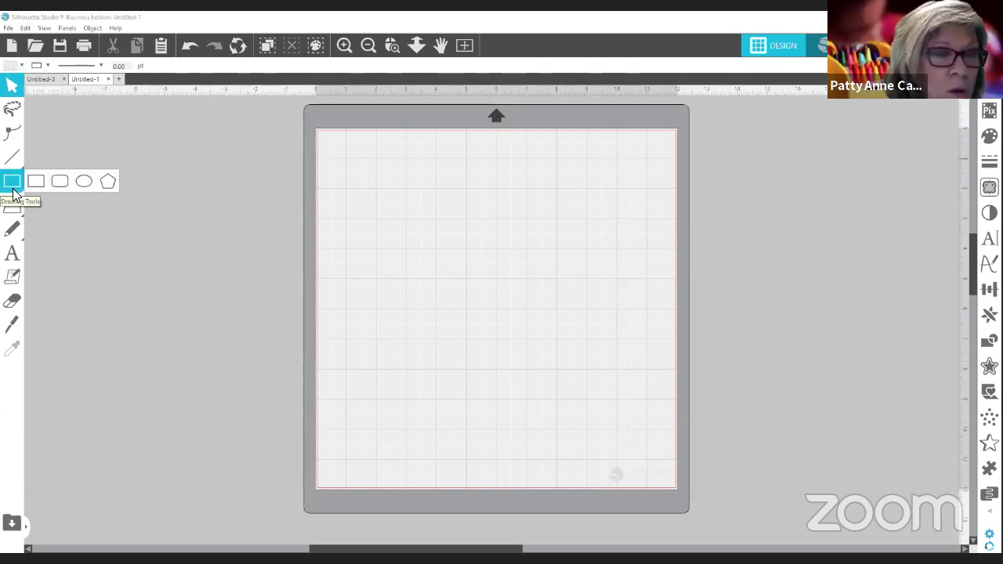
{"action": "left_click", "coordinate": [58, 183]}
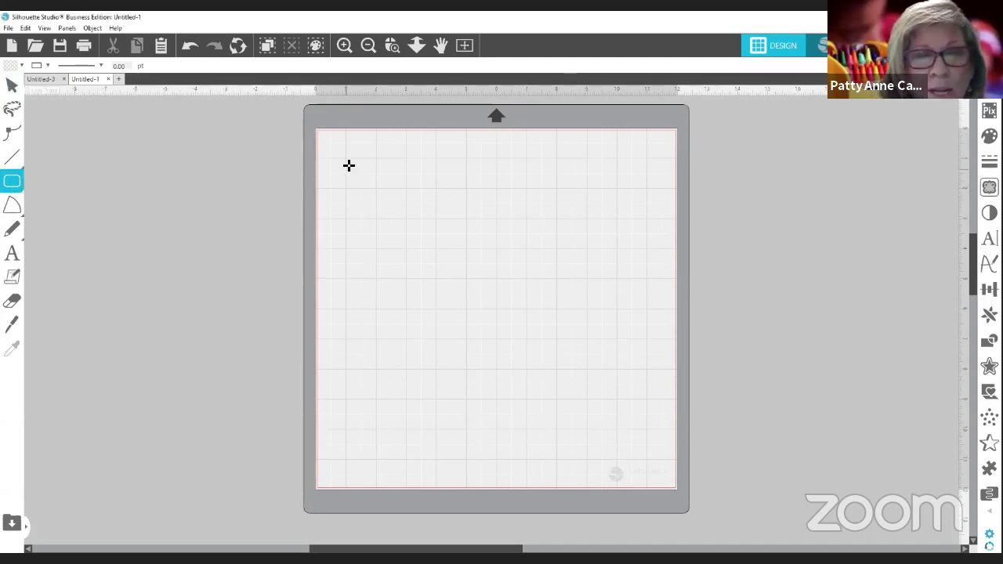
{"action": "left_click_drag", "start_coordinate": [342, 148], "coordinate": [433, 184]}
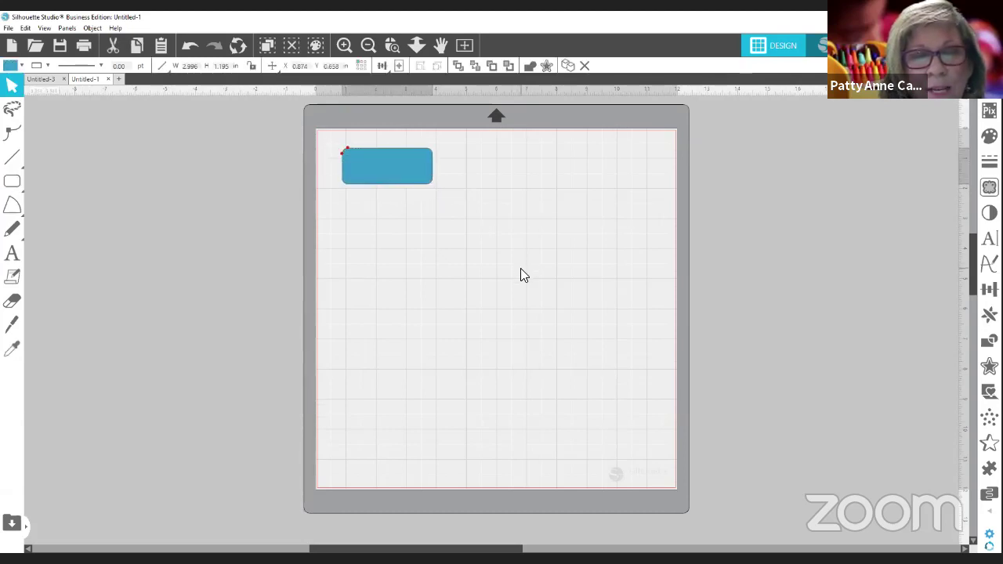
- Set the rounded rectangle's width to 2 in and its height to 0.75 in
{"action": "left_click", "coordinate": [394, 176]}
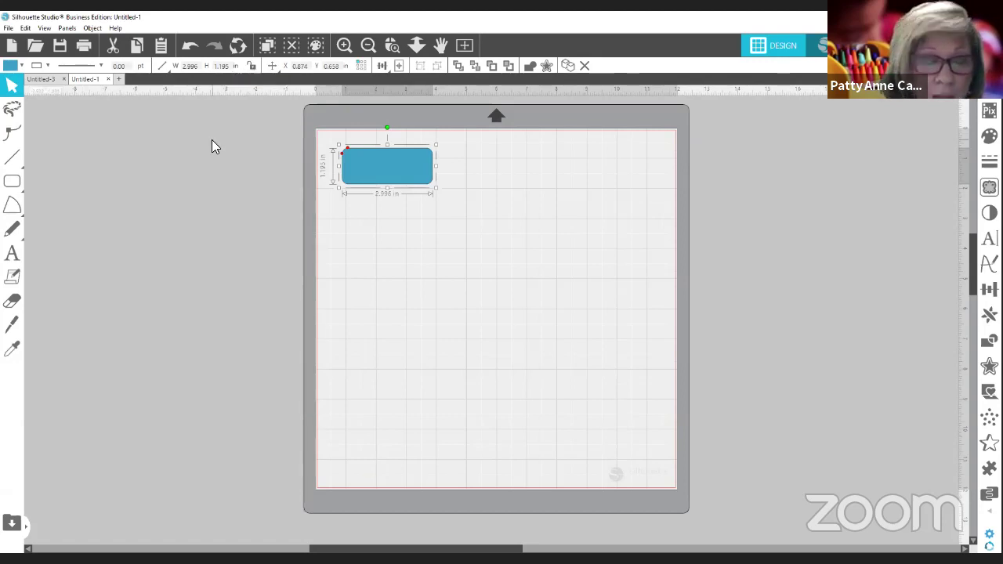
{"action": "left_click", "coordinate": [191, 66]}
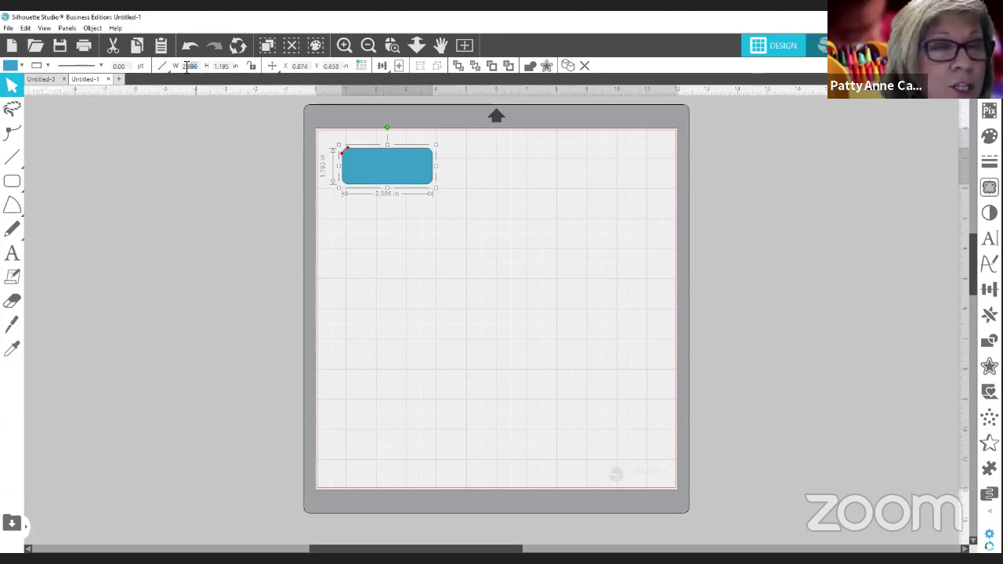
{"action": "type", "text": "2"}
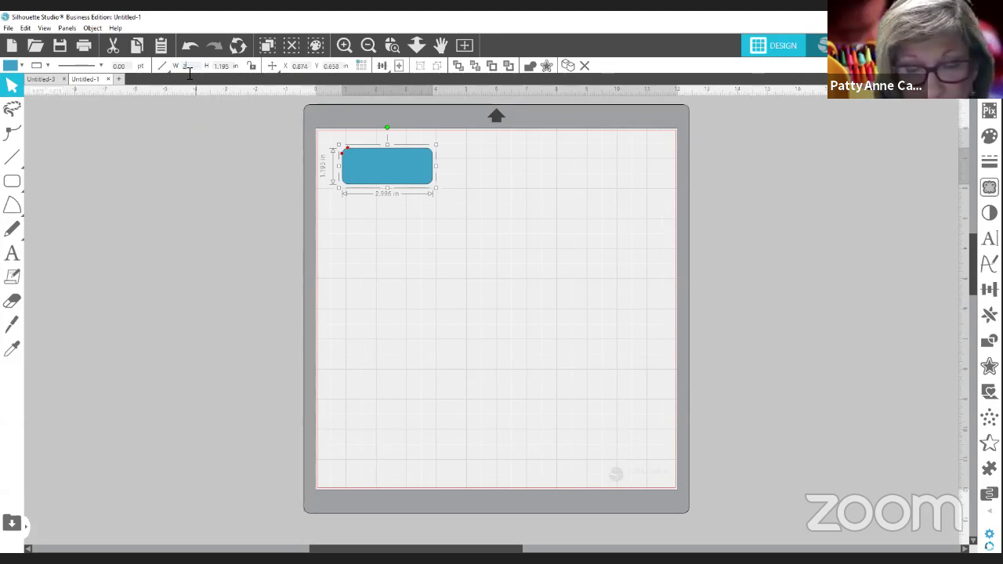
{"action": "key", "text": "Return"}
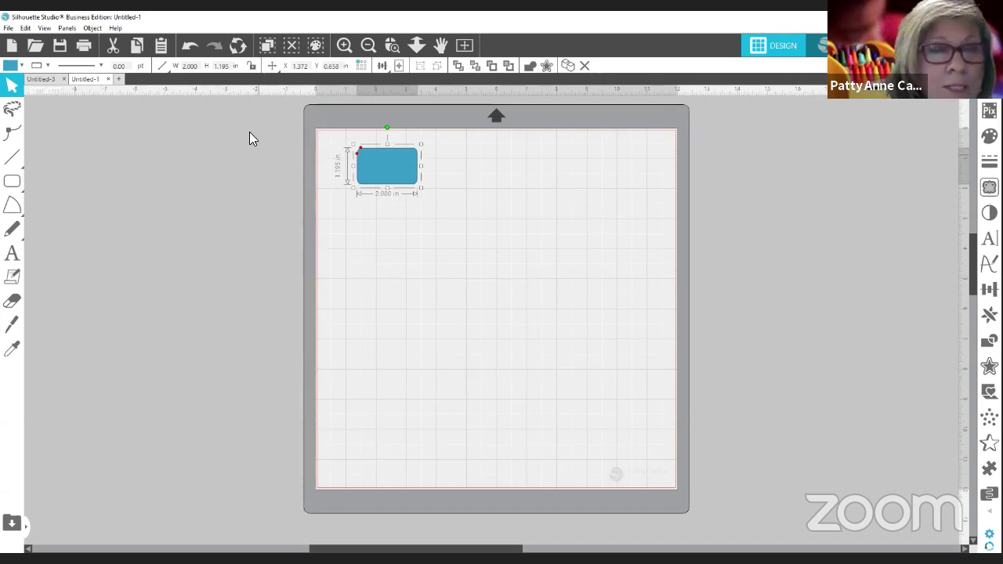
{"action": "left_click", "coordinate": [222, 66]}
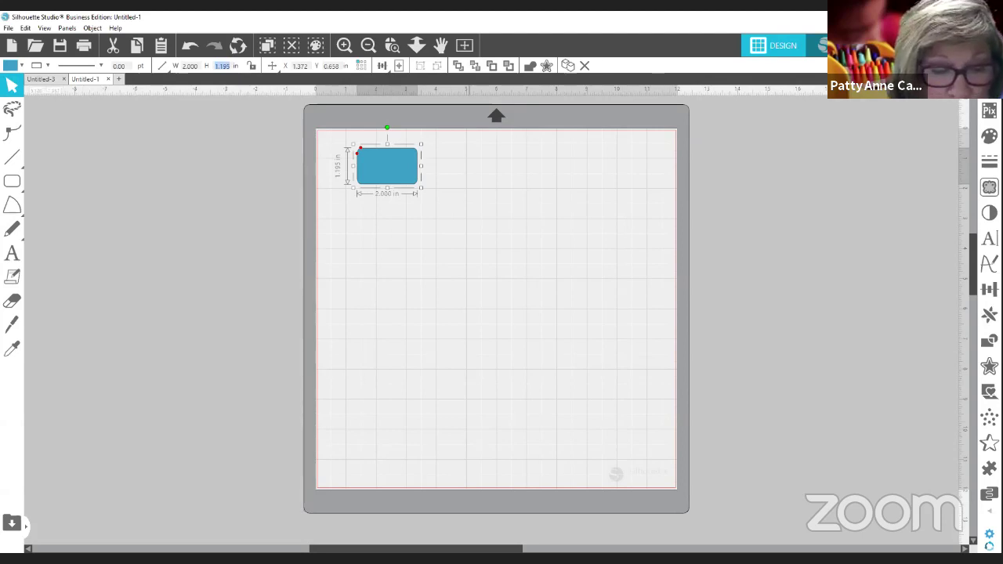
{"action": "type", "text": ".75"}
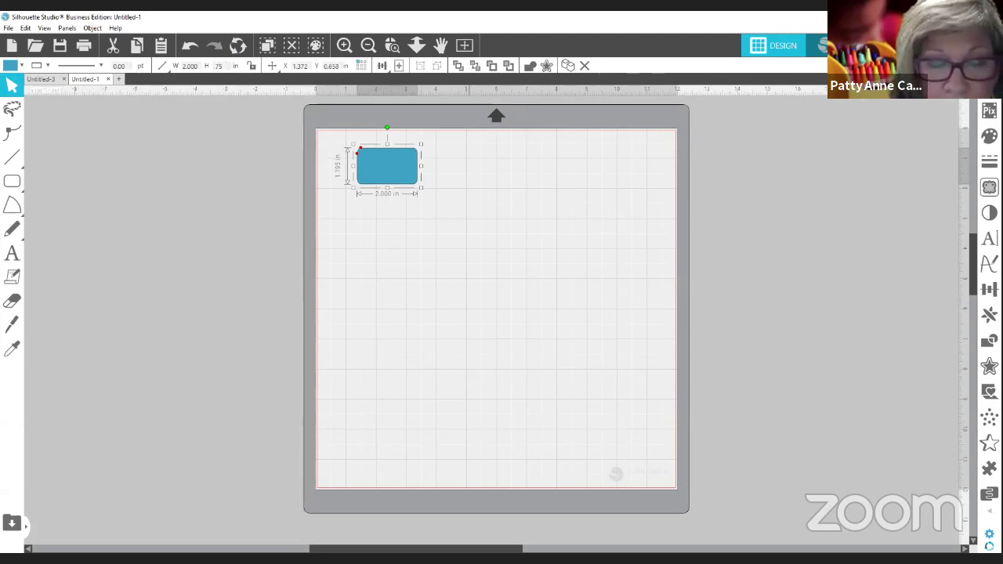
{"action": "key", "text": "Return"}
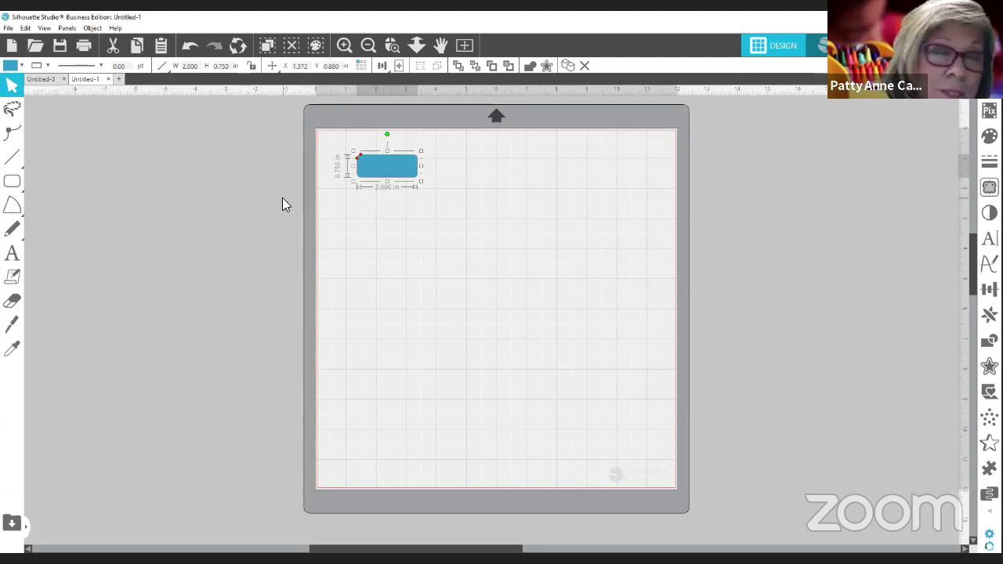
- Make the rounded rectangle's fill transparent and move it closer to the mat's upper-left corner
{"action": "left_click", "coordinate": [13, 67]}
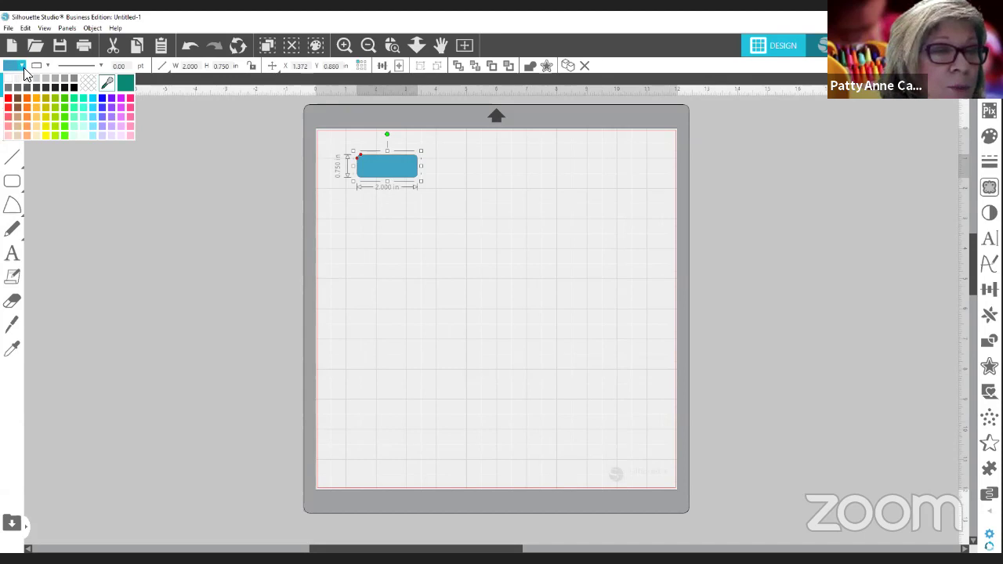
{"action": "left_click", "coordinate": [89, 83]}
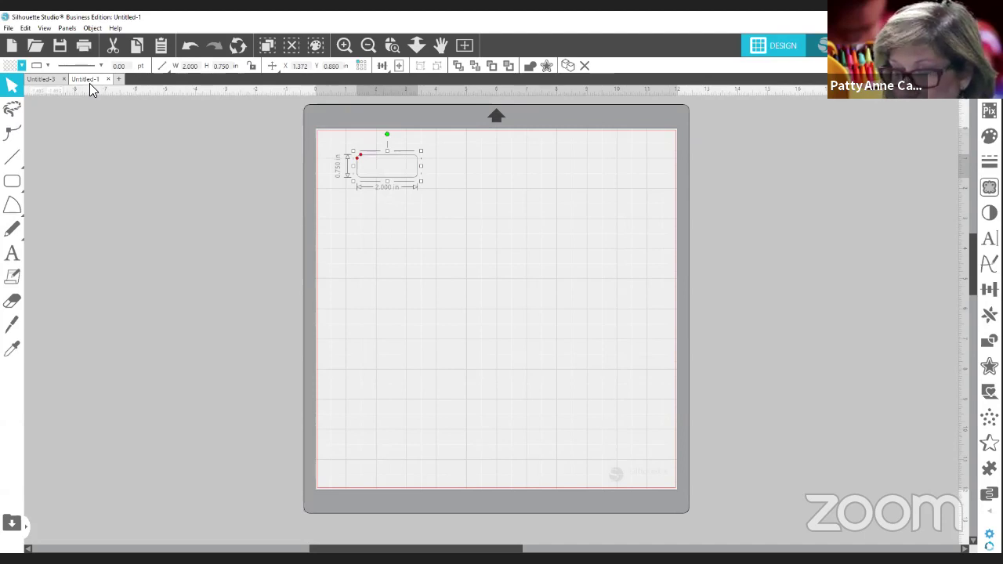
{"action": "left_click", "coordinate": [376, 169]}
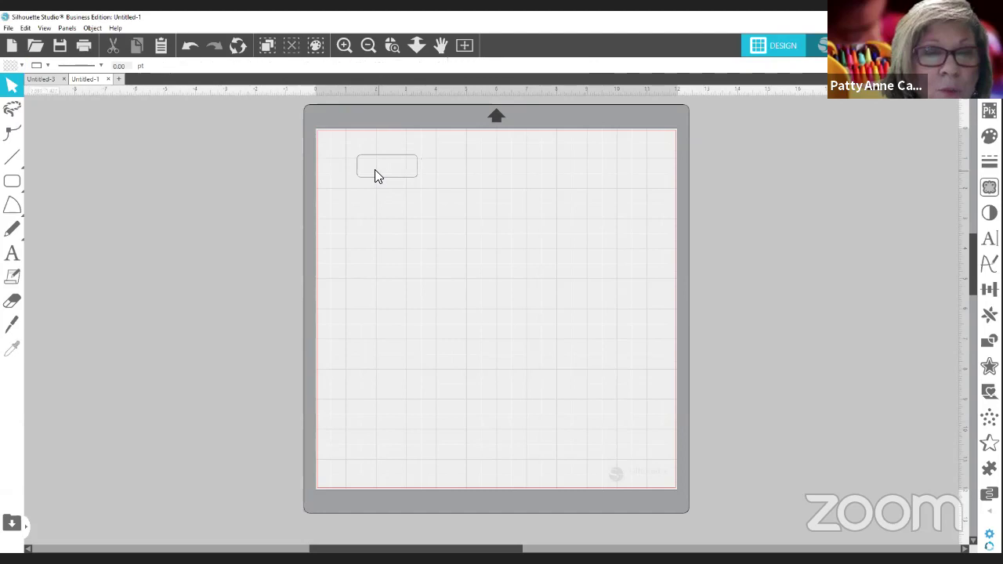
{"action": "left_click_drag", "start_coordinate": [376, 155], "coordinate": [345, 141]}
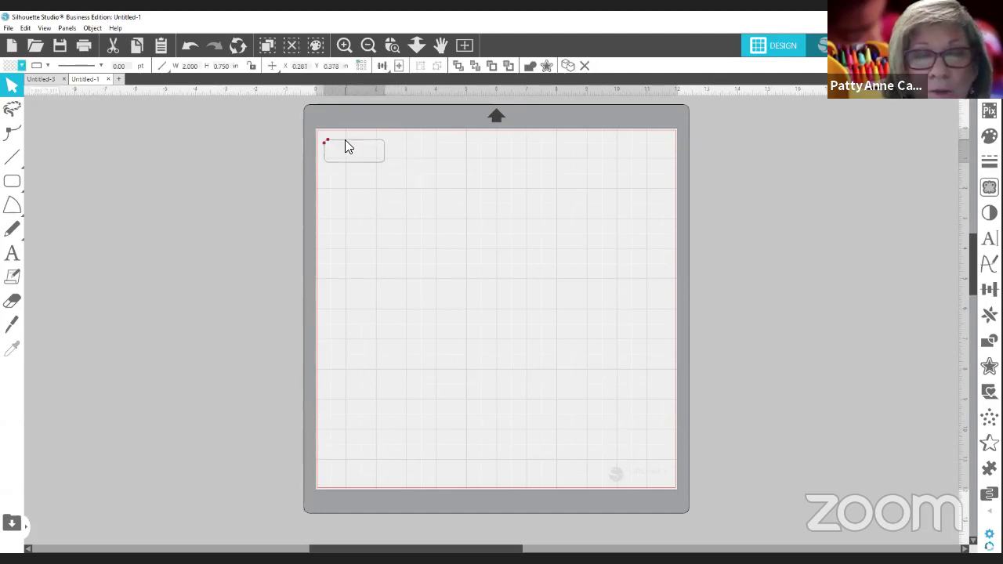
{"action": "left_click", "coordinate": [343, 138]}
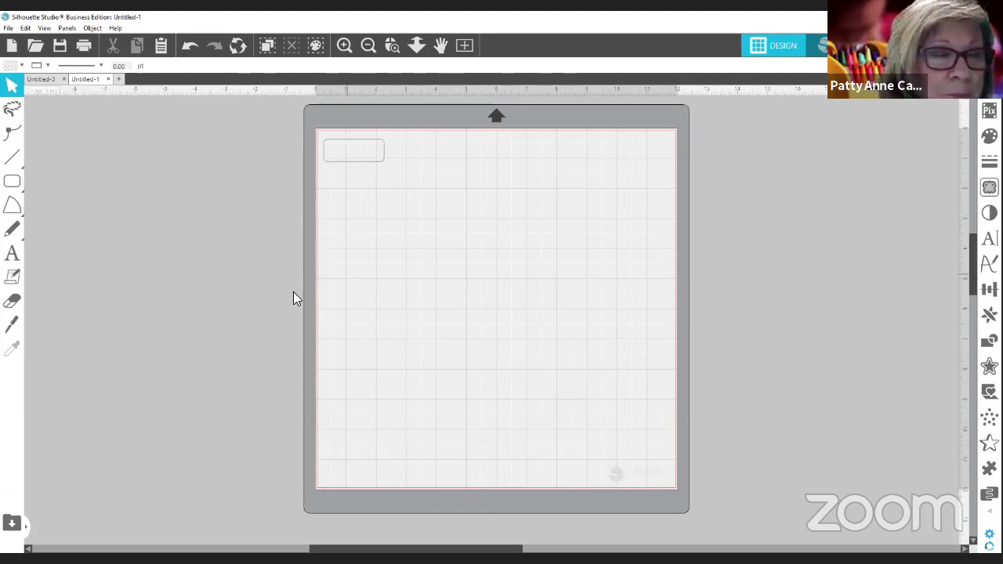
- Add the label owner's name in capital letters as a text object and place it below the rounded rectangle
{"action": "left_click", "coordinate": [17, 263]}
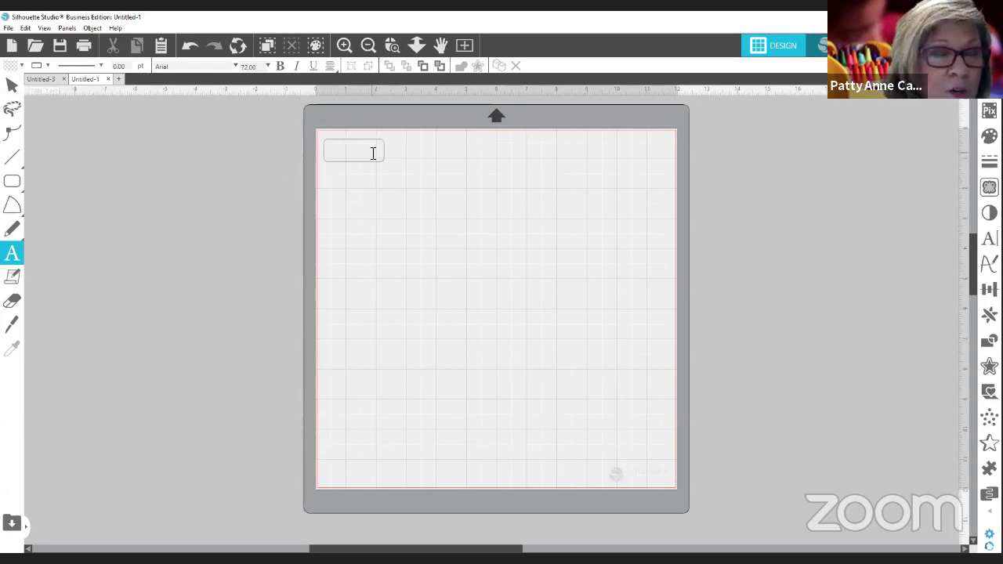
{"action": "key", "text": "Escape"}
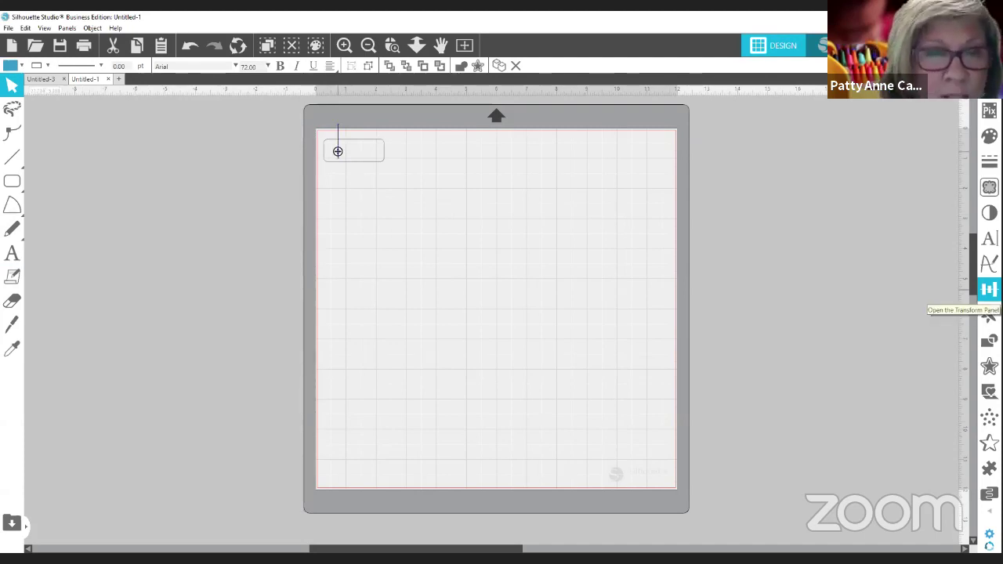
{"action": "type", "text": "Car"}
{"action": "key", "text": "BackSpace"}
{"action": "key", "text": "BackSpace"}
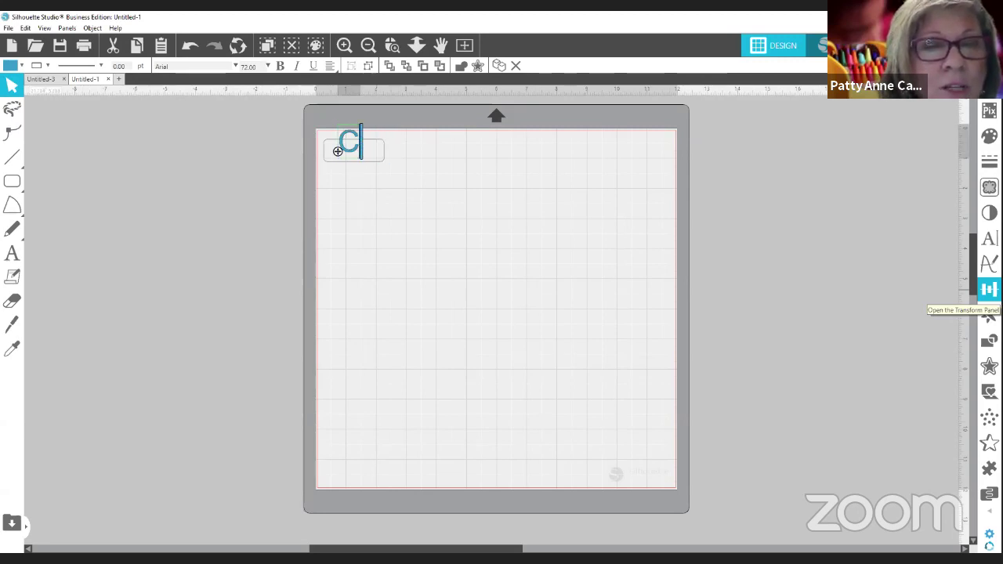
{"action": "type", "text": "ARTER"}
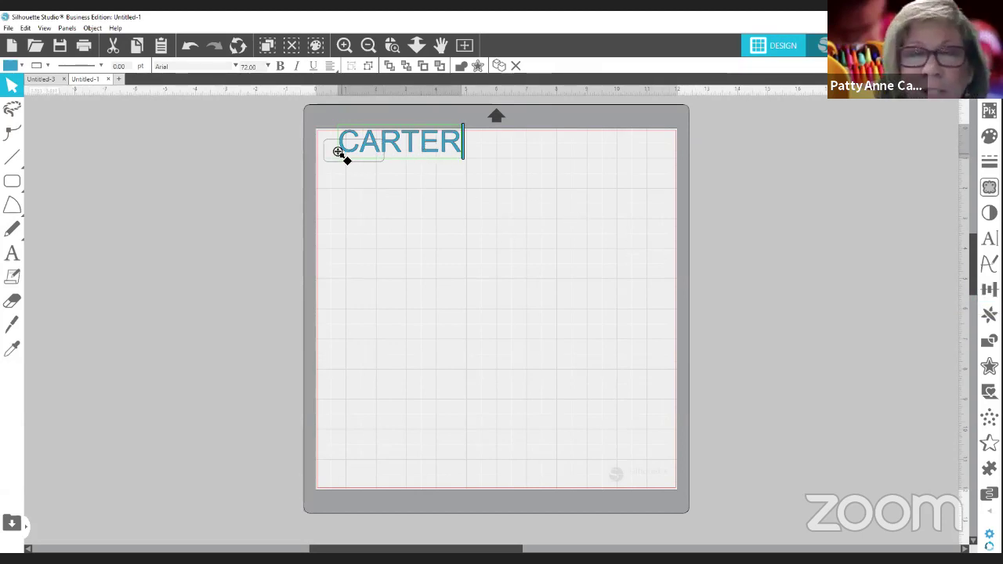
{"action": "left_click_drag", "start_coordinate": [343, 154], "coordinate": [341, 213]}
{"action": "left_click", "coordinate": [498, 227]}
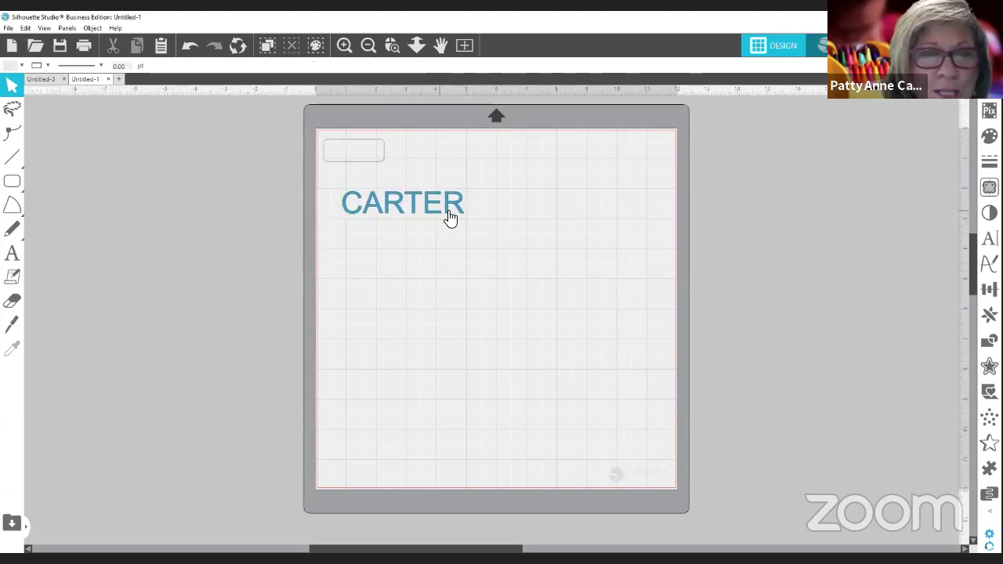
- Scale the name text down to about 1.5 in wide and place it inside the rounded rectangle
{"action": "left_click", "coordinate": [445, 208]}
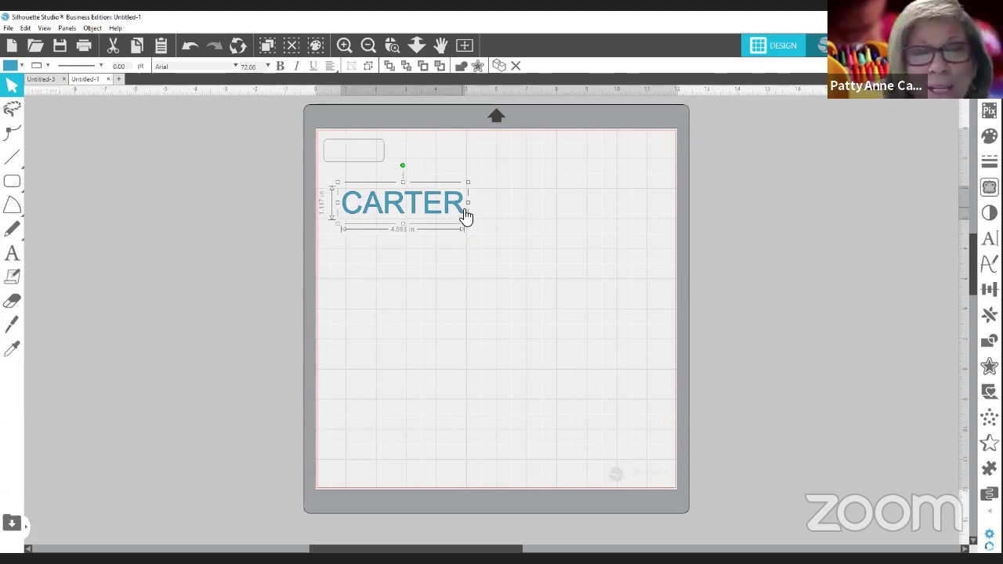
{"action": "left_click_drag", "start_coordinate": [467, 223], "coordinate": [358, 154]}
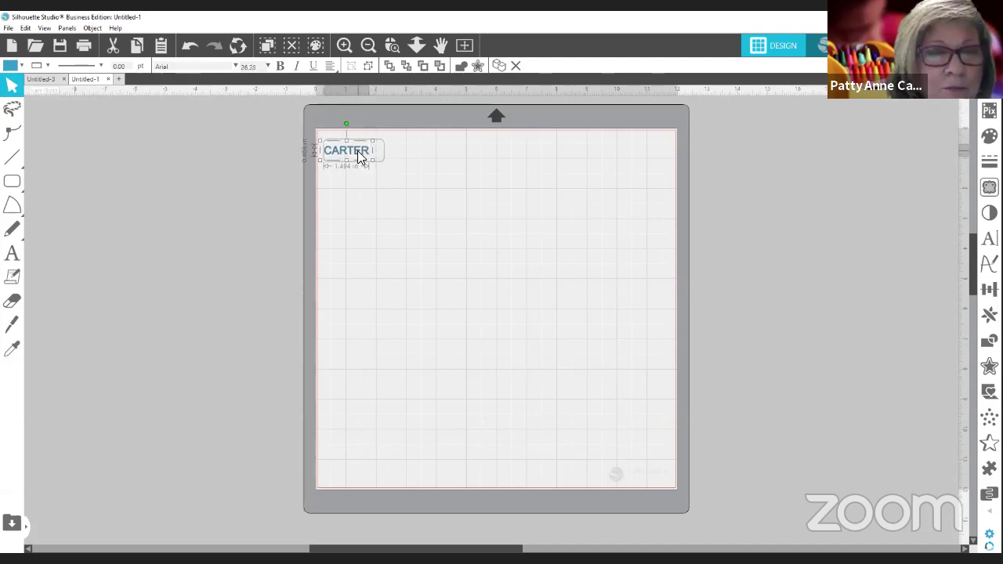
{"action": "left_click", "coordinate": [399, 177]}
{"action": "left_click", "coordinate": [358, 156]}
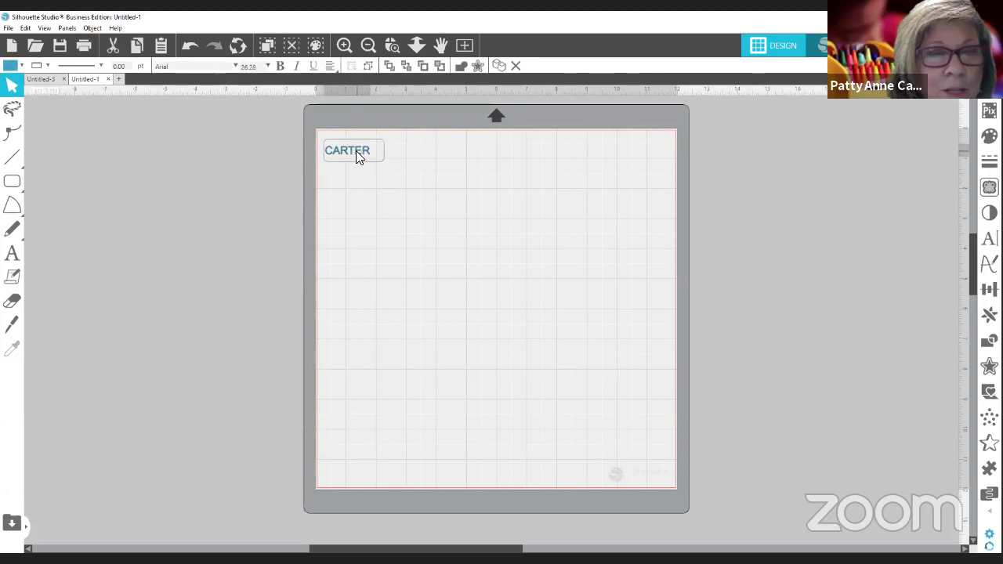
{"action": "left_click", "coordinate": [451, 204]}
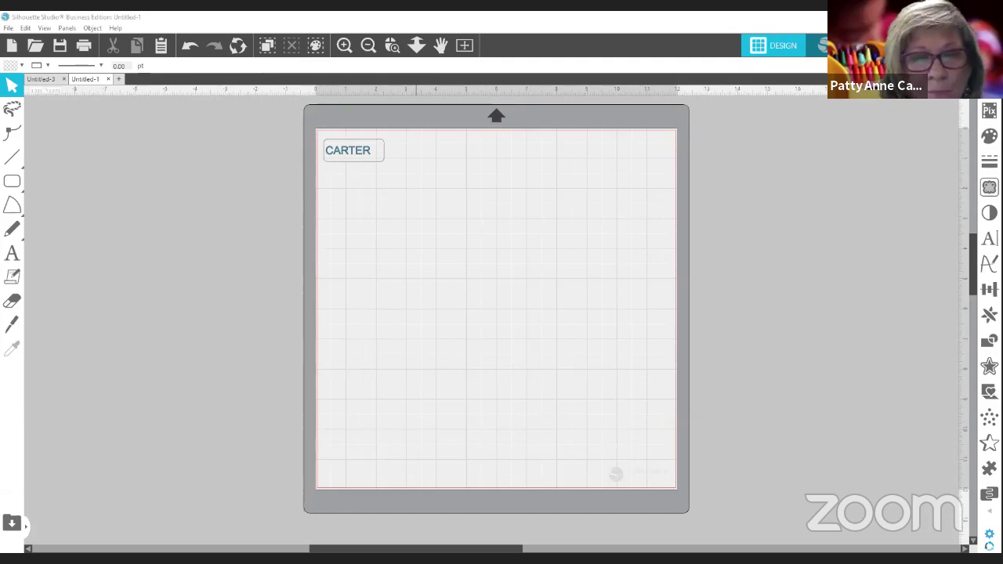
- Switch to the browser and copy the enlarged Mickey Mouse face image with the pink background
{"action": "key", "text": "alt+Tab"}
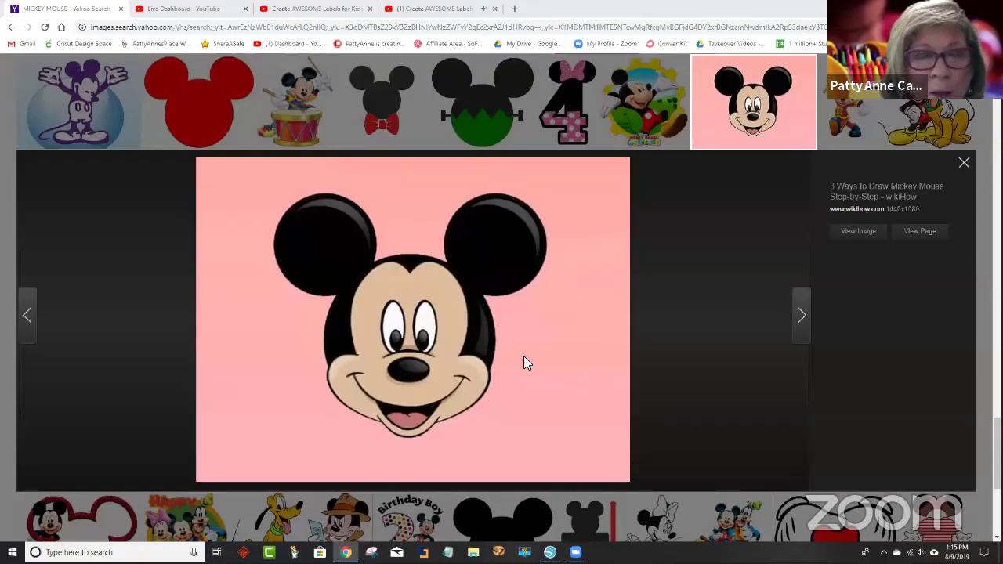
{"action": "right_click", "coordinate": [406, 307]}
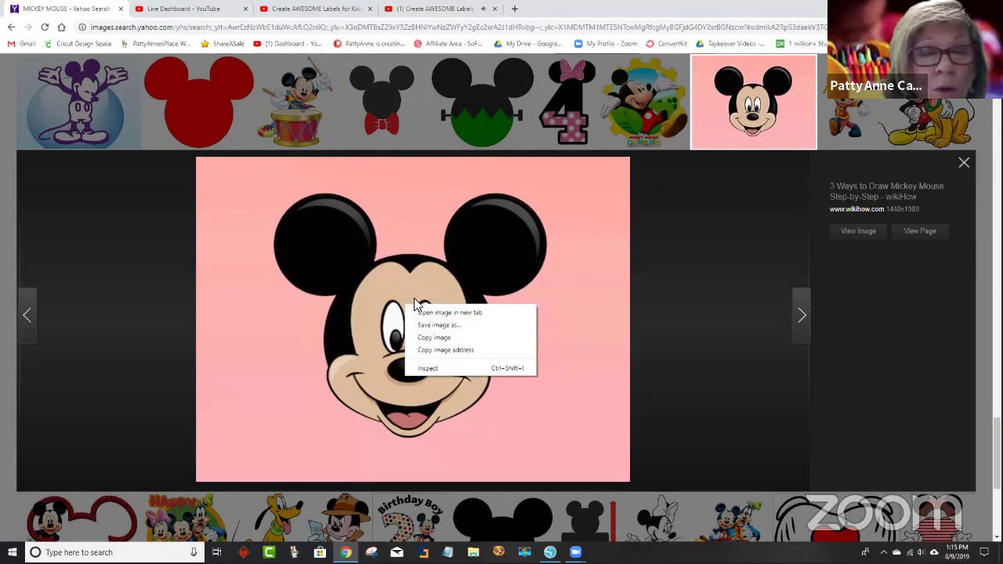
{"action": "left_click", "coordinate": [433, 337]}
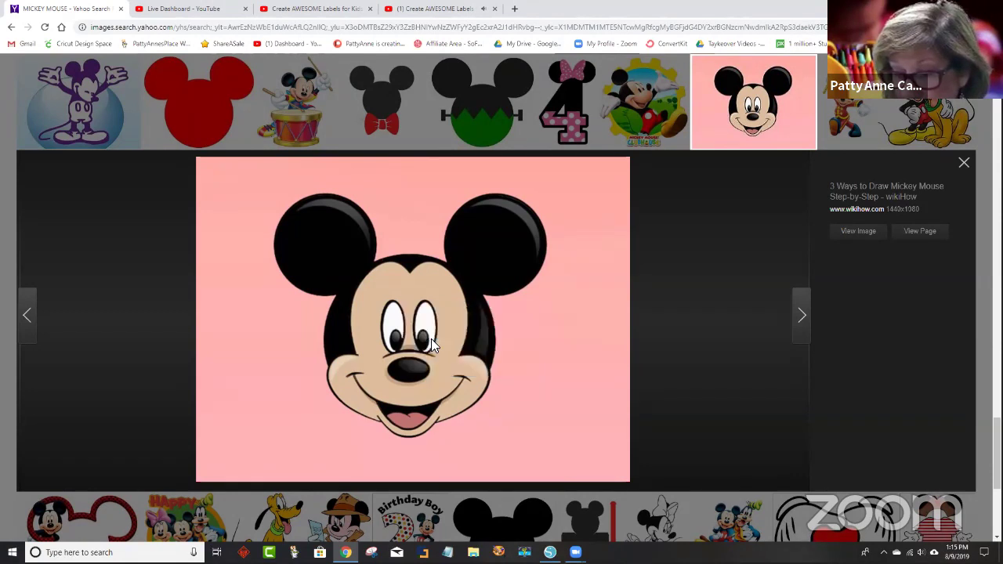
- Return to Silhouette Studio, paste the Mickey Mouse image onto the mat and scale it down to about 6.2 by 4.6 in
{"action": "left_click", "coordinate": [546, 549]}
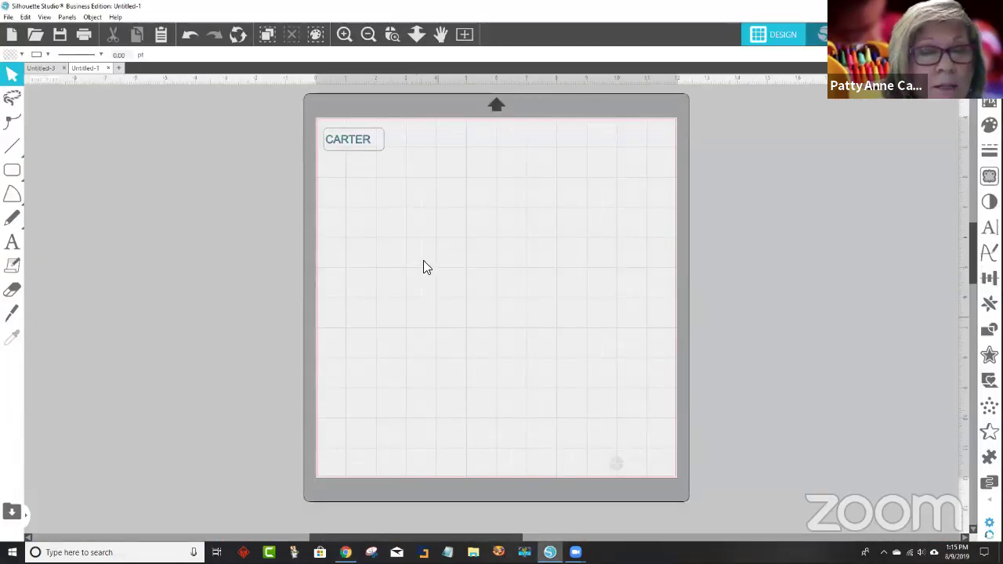
{"action": "right_click", "coordinate": [408, 212]}
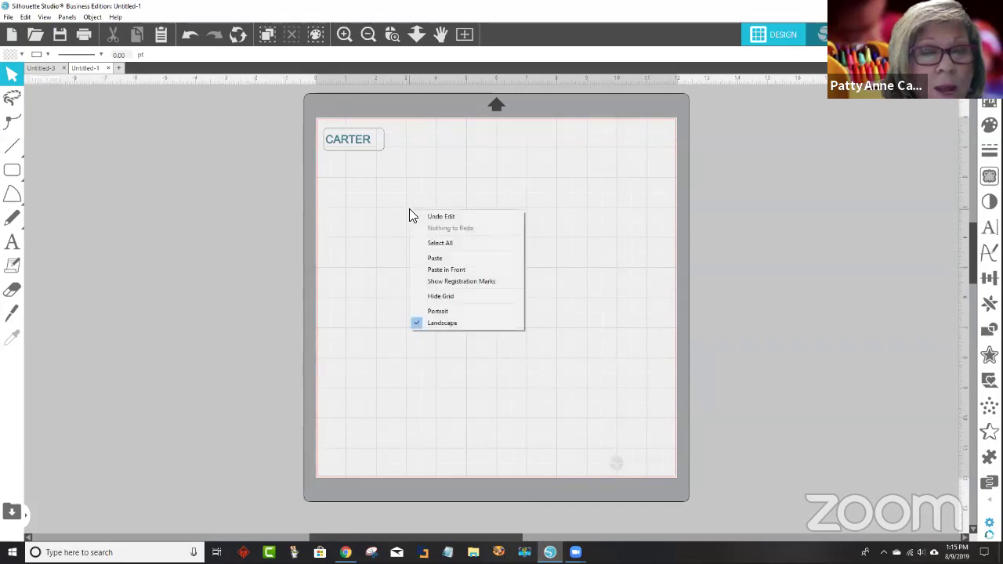
{"action": "left_click", "coordinate": [436, 258]}
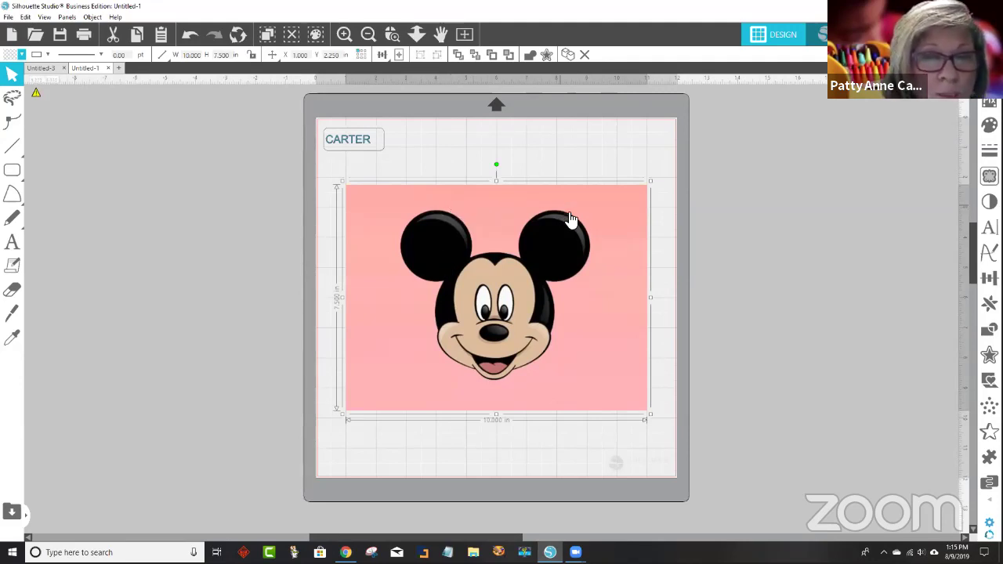
{"action": "left_click_drag", "start_coordinate": [649, 414], "coordinate": [518, 346]}
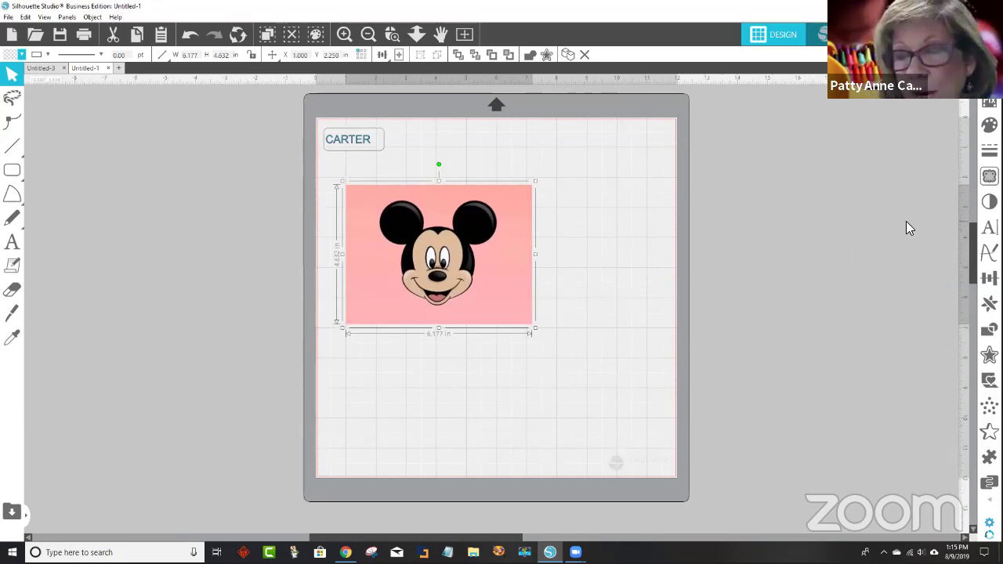
- Mark a trace area about 5.1 by 4.2 in around the whole Mickey Mouse face
{"action": "left_click", "coordinate": [988, 176]}
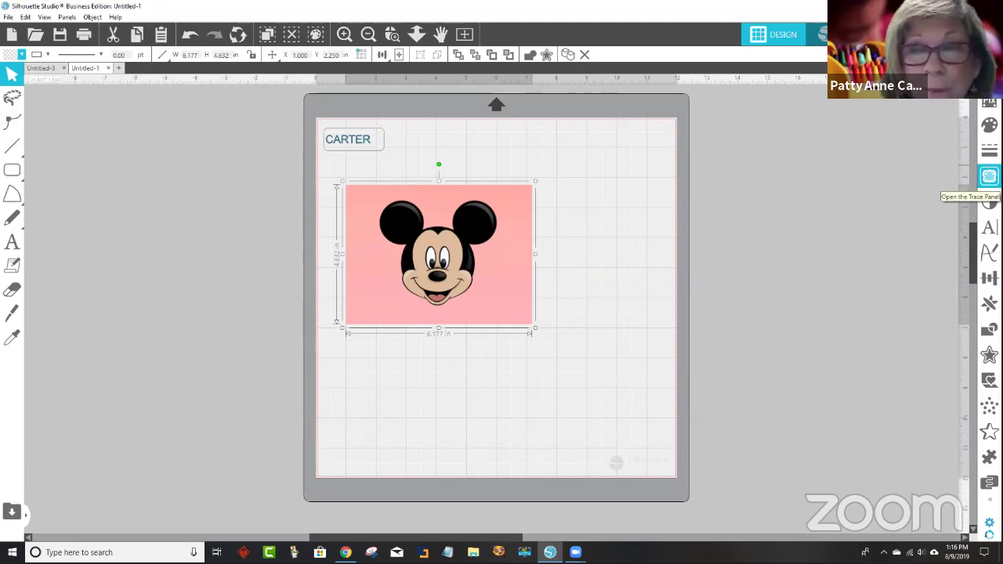
{"action": "left_click", "coordinate": [989, 177]}
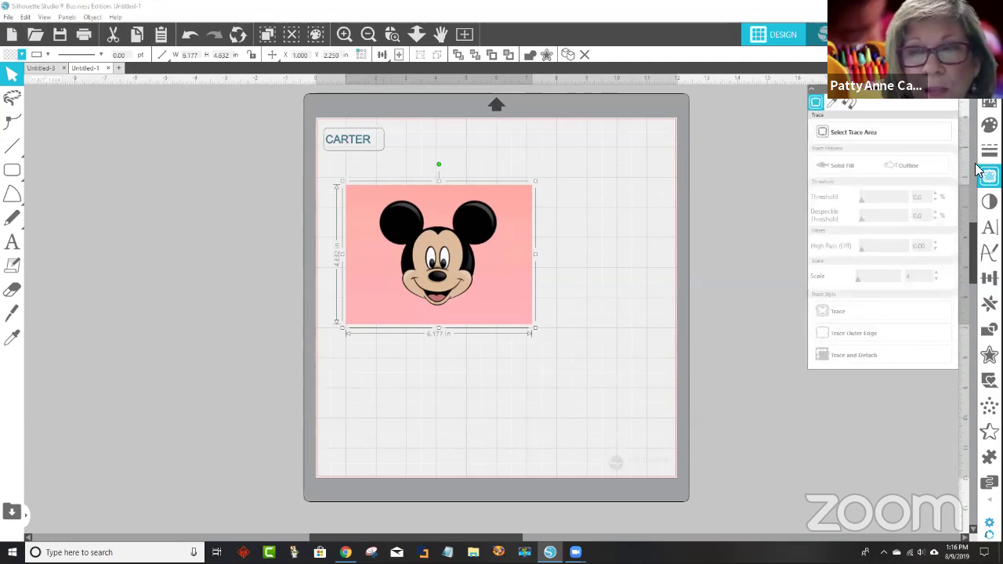
{"action": "left_click", "coordinate": [904, 132]}
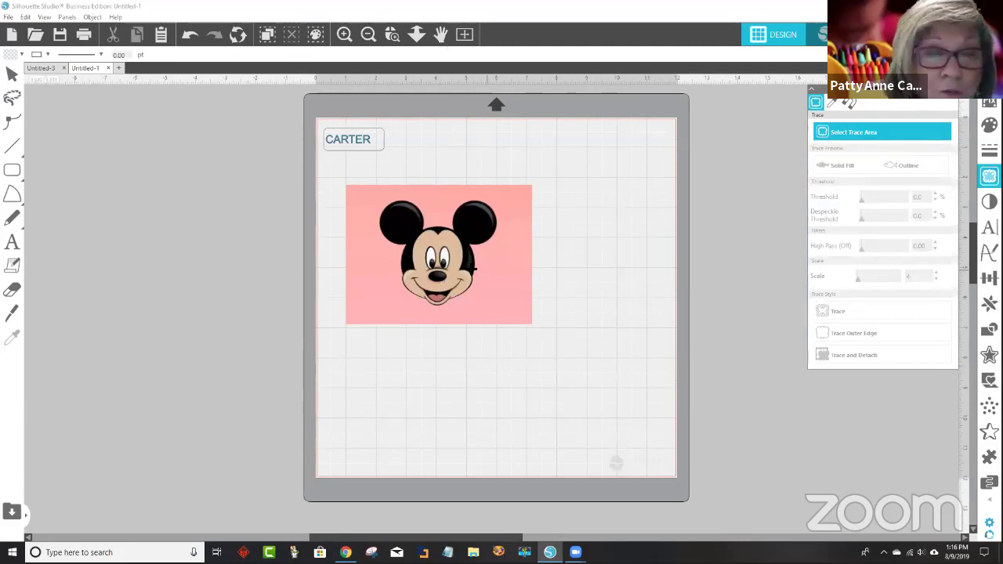
{"action": "mouse_move", "coordinate": [362, 195]}
{"action": "left_mouse_down"}
{"action": "mouse_move", "coordinate": [426, 210]}
{"action": "mouse_move", "coordinate": [492, 255]}
{"action": "mouse_move", "coordinate": [517, 323]}
{"action": "left_mouse_up"}
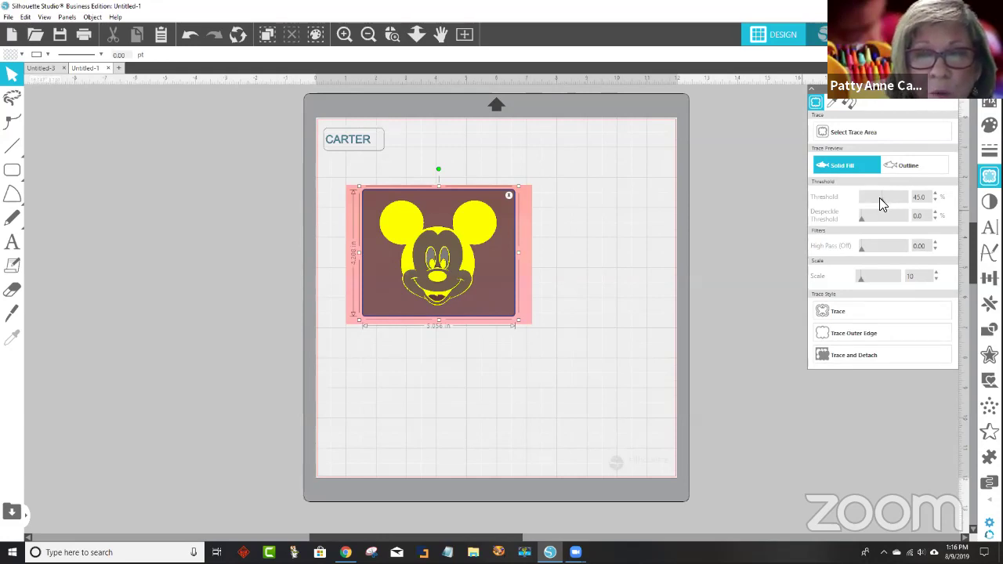
- Set the trace threshold to about 35% and apply Trace and Detach to the Mickey Mouse face
{"action": "mouse_move", "coordinate": [876, 199]}
{"action": "left_mouse_down"}
{"action": "mouse_move", "coordinate": [857, 202]}
{"action": "mouse_move", "coordinate": [909, 197]}
{"action": "mouse_move", "coordinate": [846, 201]}
{"action": "mouse_move", "coordinate": [884, 195]}
{"action": "left_mouse_up"}
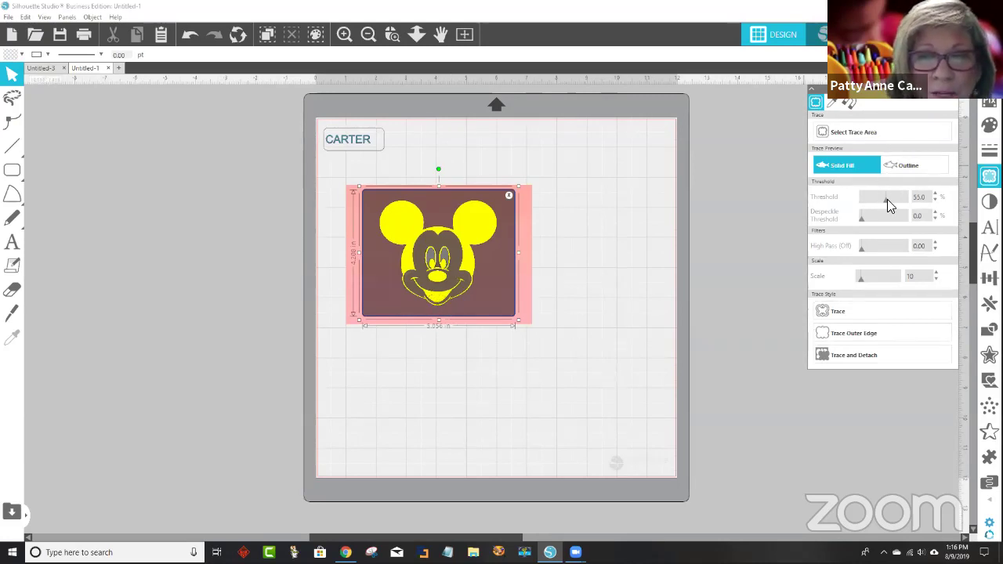
{"action": "left_click_drag", "start_coordinate": [885, 199], "coordinate": [876, 201]}
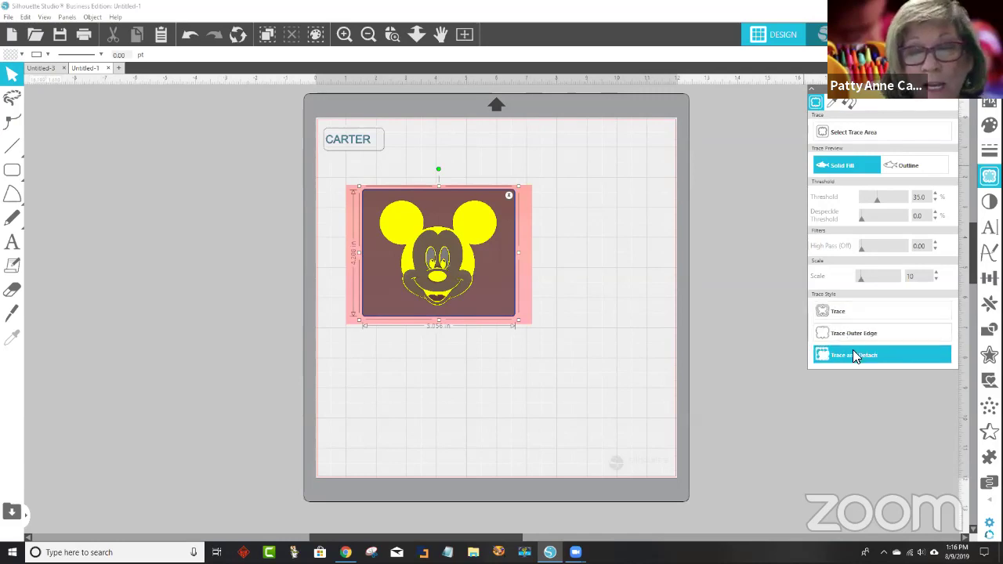
{"action": "left_click", "coordinate": [898, 355]}
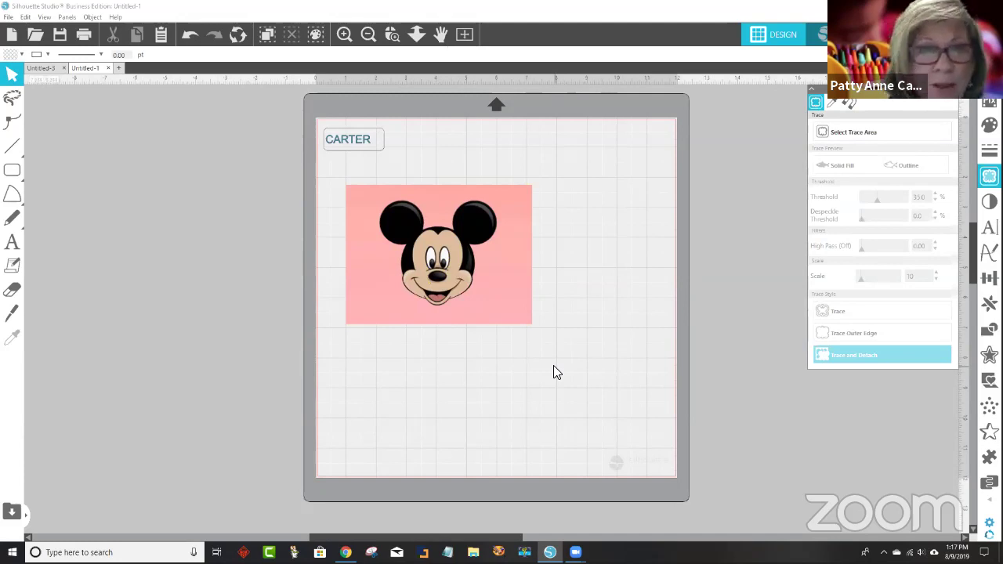
- Pull the detached Mickey Mouse face away from the source image and delete the leftover pink background
{"action": "left_click_drag", "start_coordinate": [421, 267], "coordinate": [567, 254]}
{"action": "left_click_drag", "start_coordinate": [462, 276], "coordinate": [230, 272]}
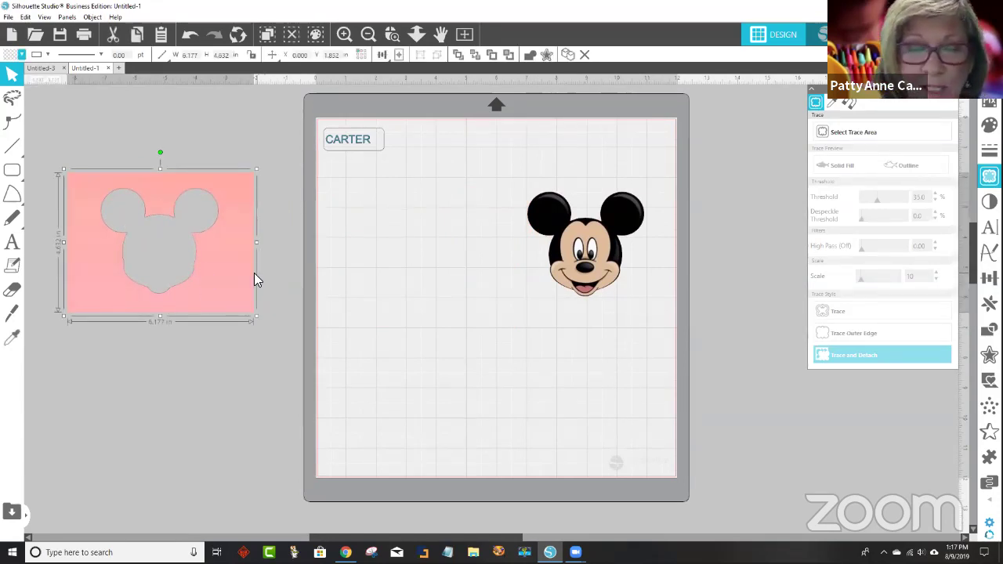
{"action": "key", "text": "Delete"}
- Scale the Mickey Mouse face down to about 0.43 by 0.39 in and place it inside the label after the name
{"action": "left_click", "coordinate": [602, 243]}
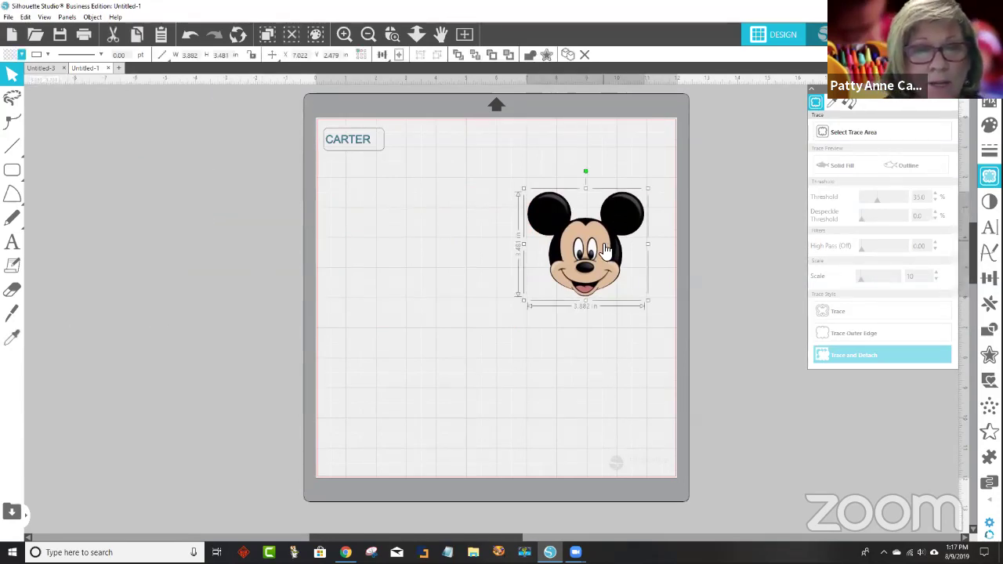
{"action": "left_click_drag", "start_coordinate": [647, 300], "coordinate": [376, 139]}
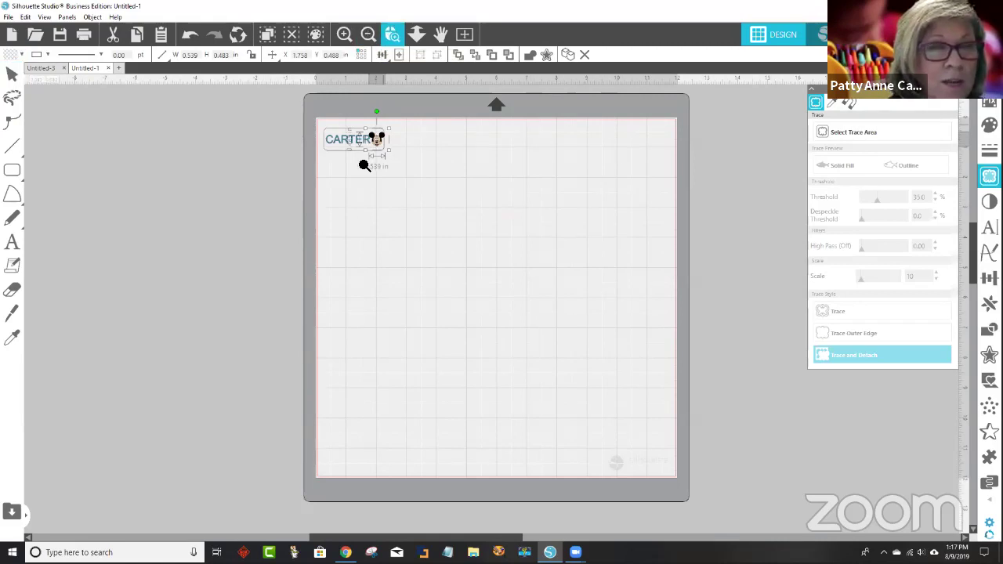
{"action": "left_click", "coordinate": [394, 34]}
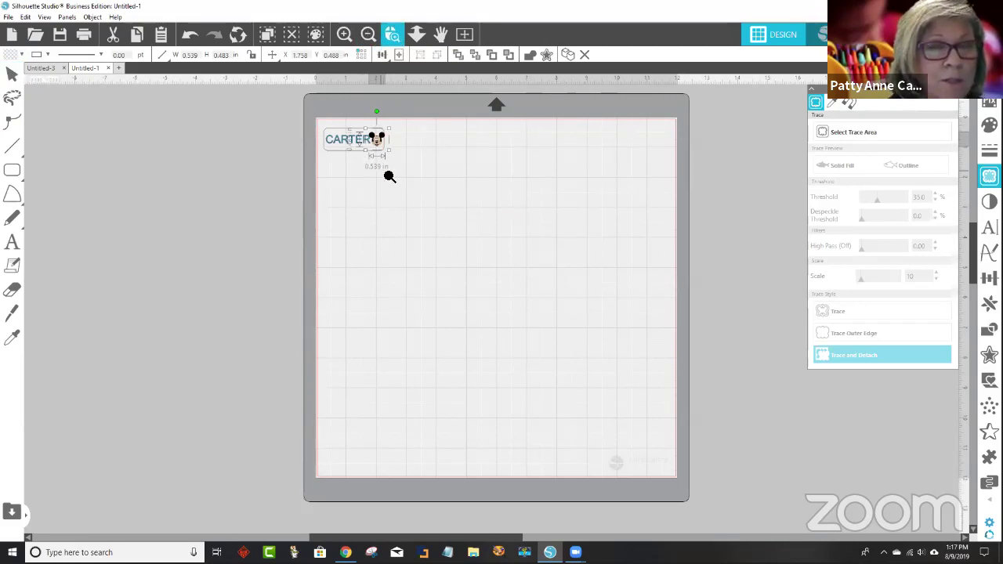
{"action": "left_click", "coordinate": [308, 113]}
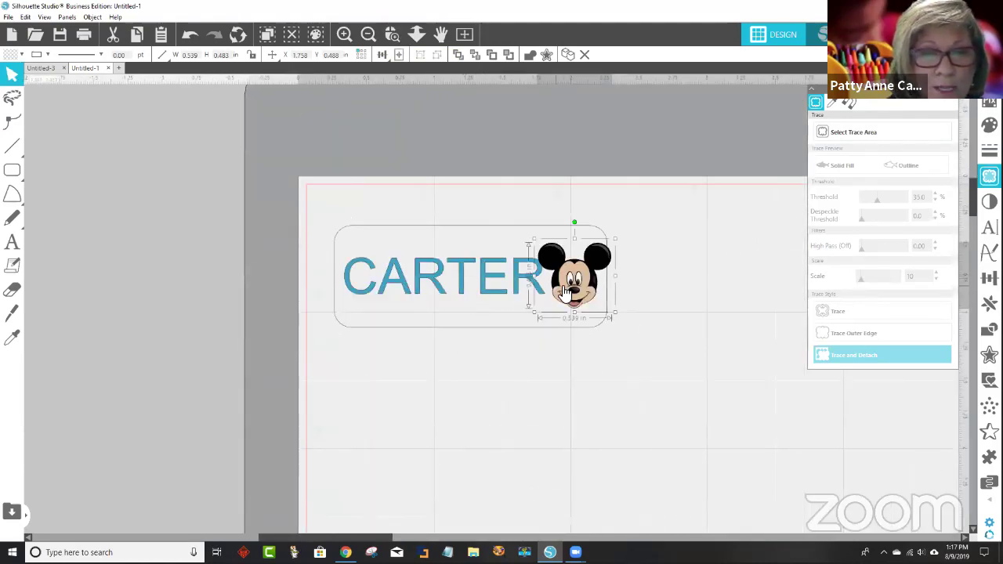
{"action": "left_click_drag", "start_coordinate": [615, 313], "coordinate": [573, 275]}
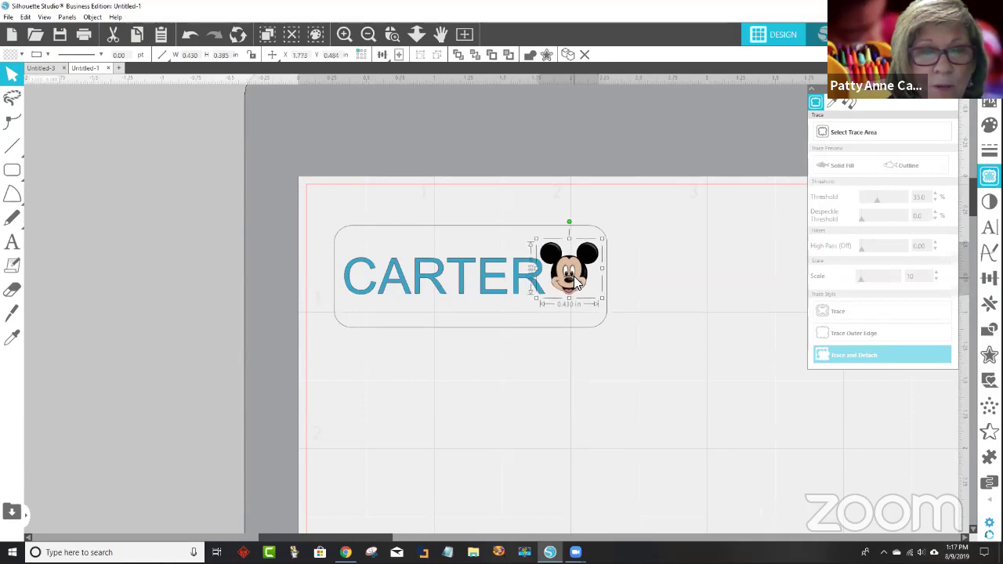
- Resize the name text to about 1.56 in wide inside the label and nudge the Mickey Mouse face slightly away from it
{"action": "left_click", "coordinate": [534, 304]}
{"action": "left_click", "coordinate": [538, 298]}
{"action": "left_click_drag", "start_coordinate": [549, 307], "coordinate": [523, 276]}
{"action": "left_click_drag", "start_coordinate": [442, 309], "coordinate": [445, 322]}
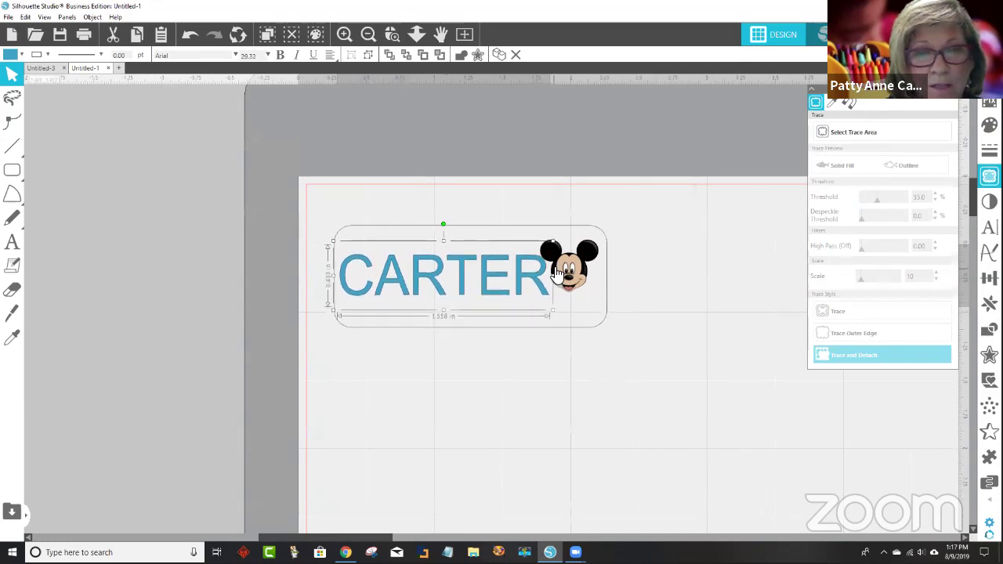
{"action": "left_click_drag", "start_coordinate": [566, 273], "coordinate": [570, 272]}
{"action": "left_click", "coordinate": [600, 357]}
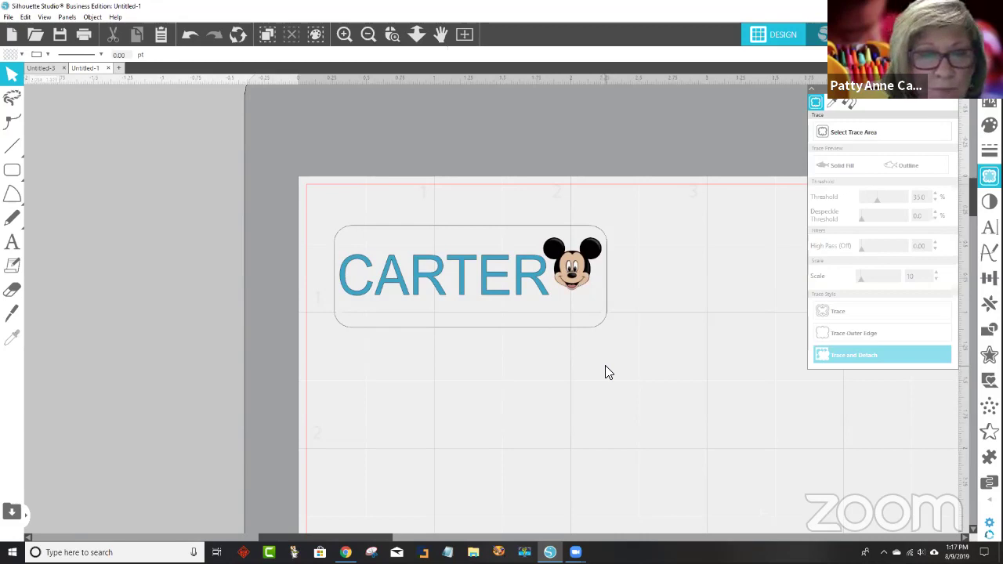
- Change the fill color of the name text to black
{"action": "left_click", "coordinate": [465, 290]}
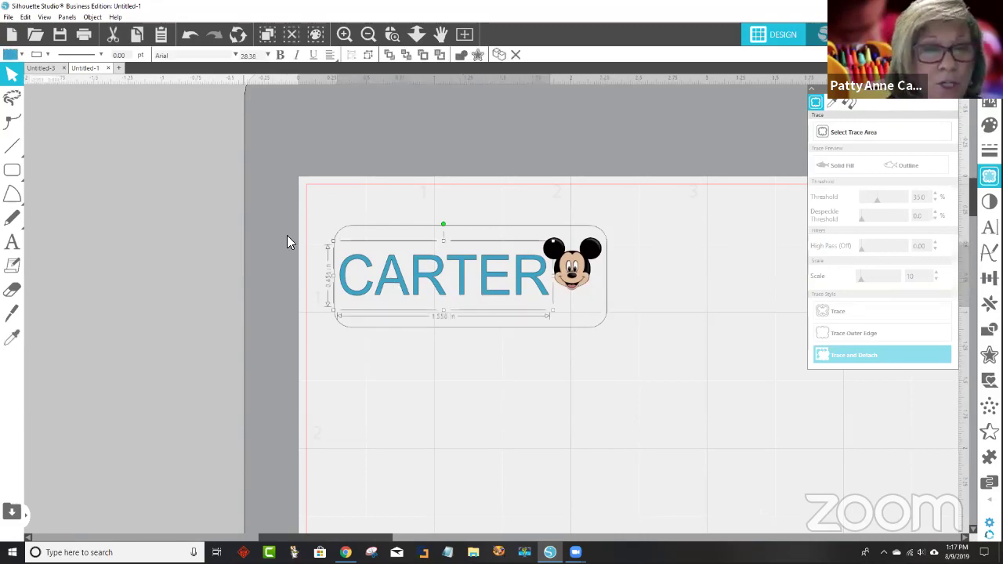
{"action": "left_click", "coordinate": [10, 56]}
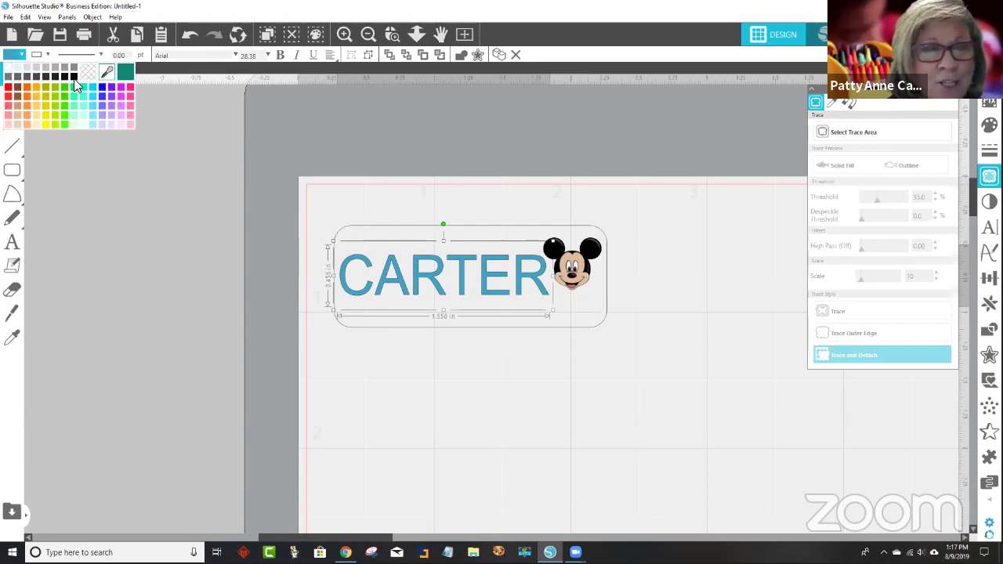
{"action": "left_click", "coordinate": [73, 74]}
{"action": "left_click", "coordinate": [126, 205]}
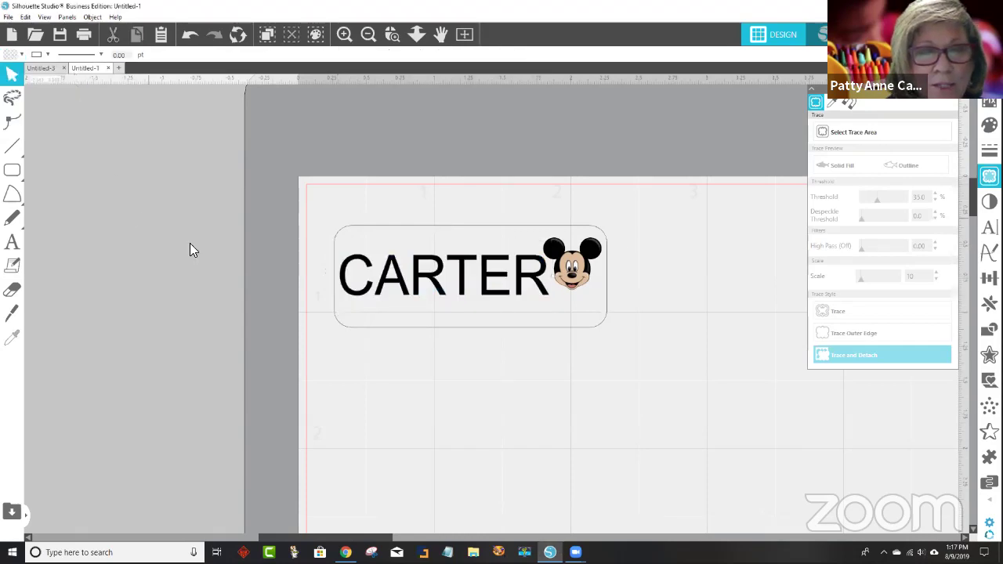
- Group the rounded rectangle, name text and Mickey Mouse face, and move the grouped label to about X 3.03, Y 1.73 in
{"action": "left_click", "coordinate": [368, 34]}
{"action": "left_click", "coordinate": [368, 35]}
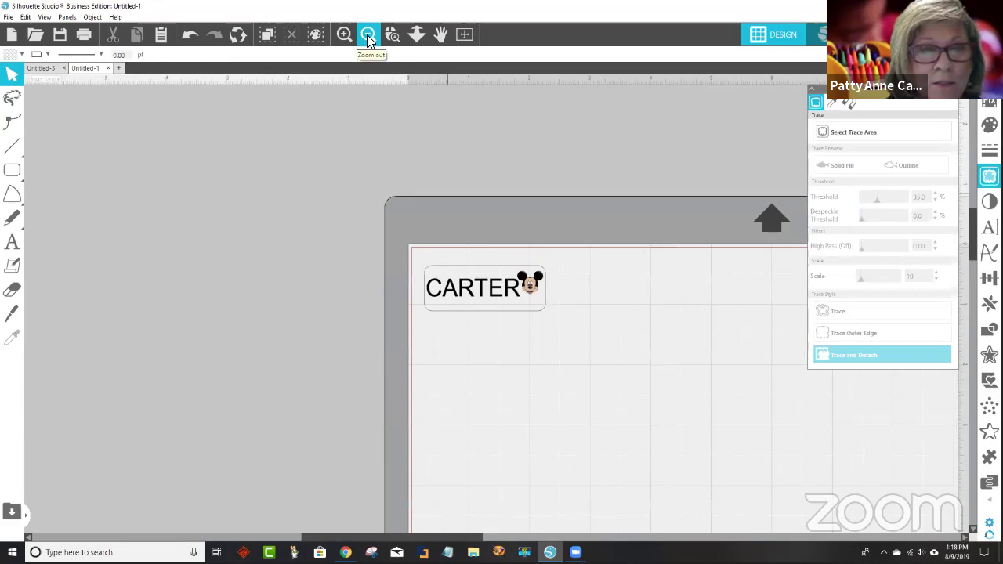
{"action": "left_click", "coordinate": [367, 35]}
{"action": "left_click_drag", "start_coordinate": [433, 539], "coordinate": [536, 507]}
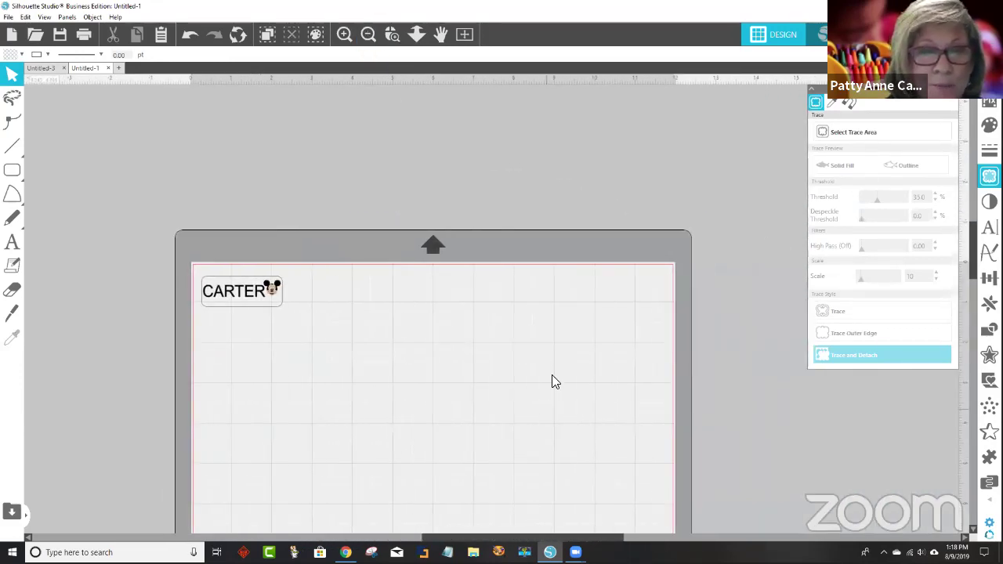
{"action": "scroll", "coordinate": [552, 376], "scroll_direction": "down", "scroll_amount": 3}
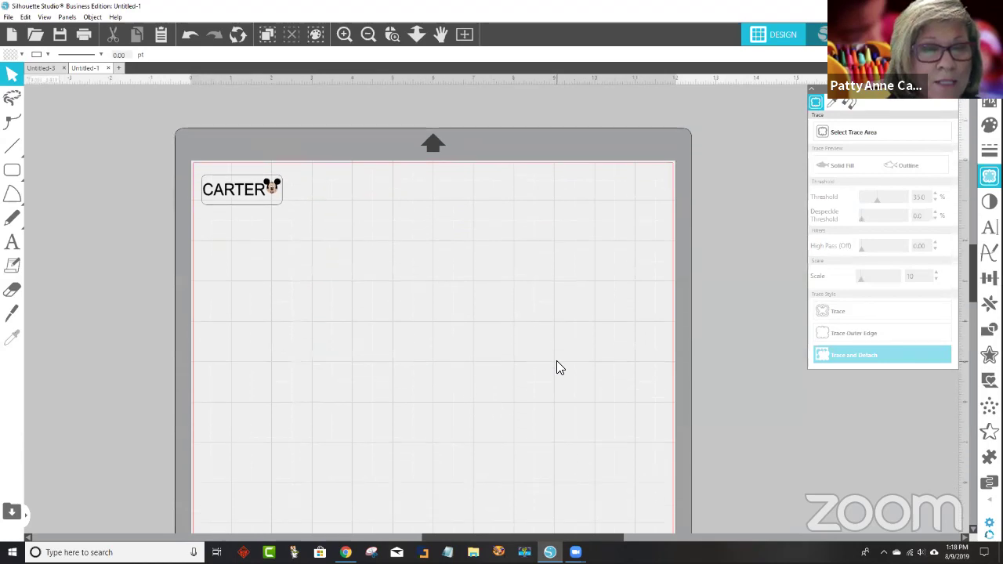
{"action": "scroll", "coordinate": [558, 366], "scroll_direction": "down", "scroll_amount": 1}
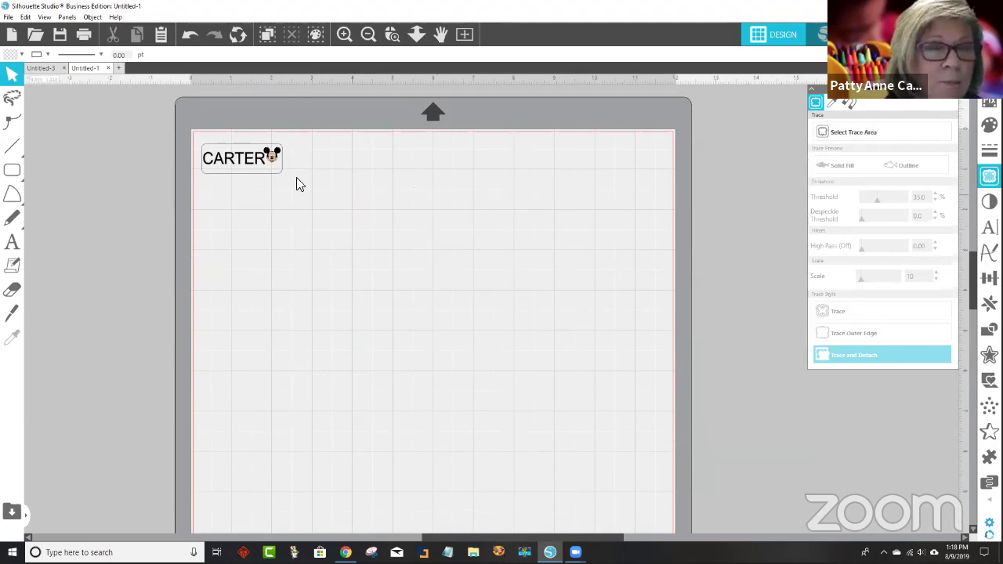
{"action": "left_click", "coordinate": [258, 166]}
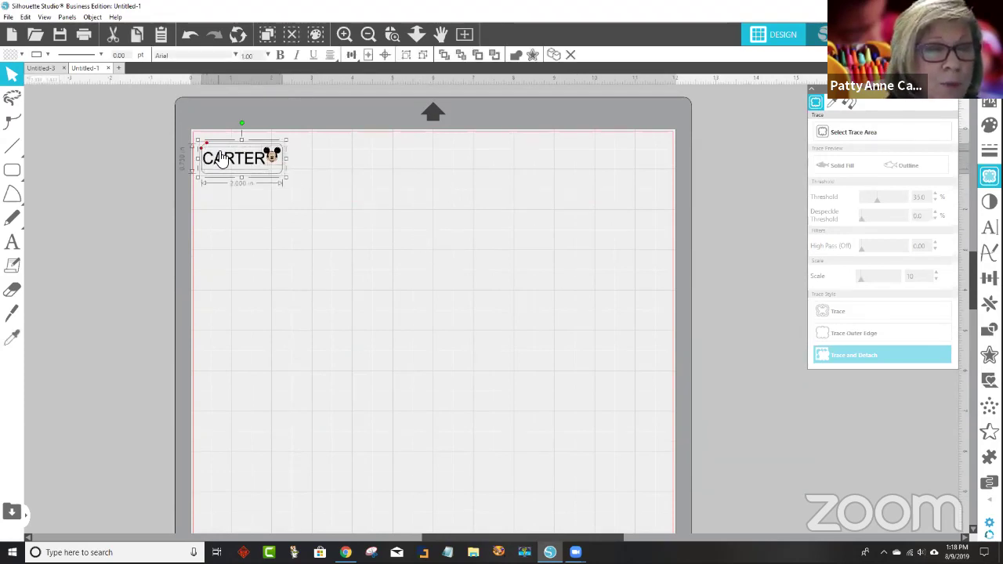
{"action": "right_click", "coordinate": [237, 160]}
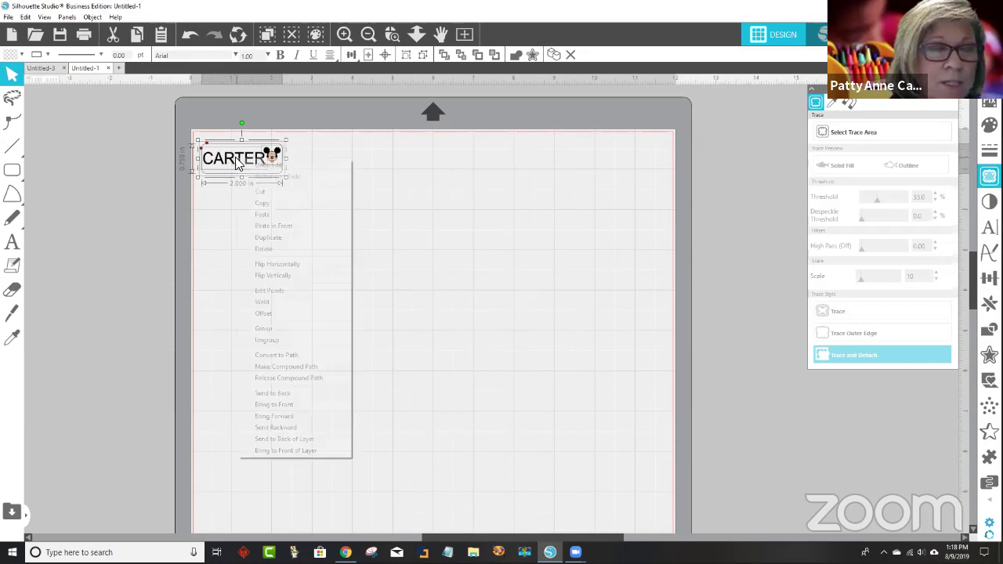
{"action": "left_click", "coordinate": [289, 329]}
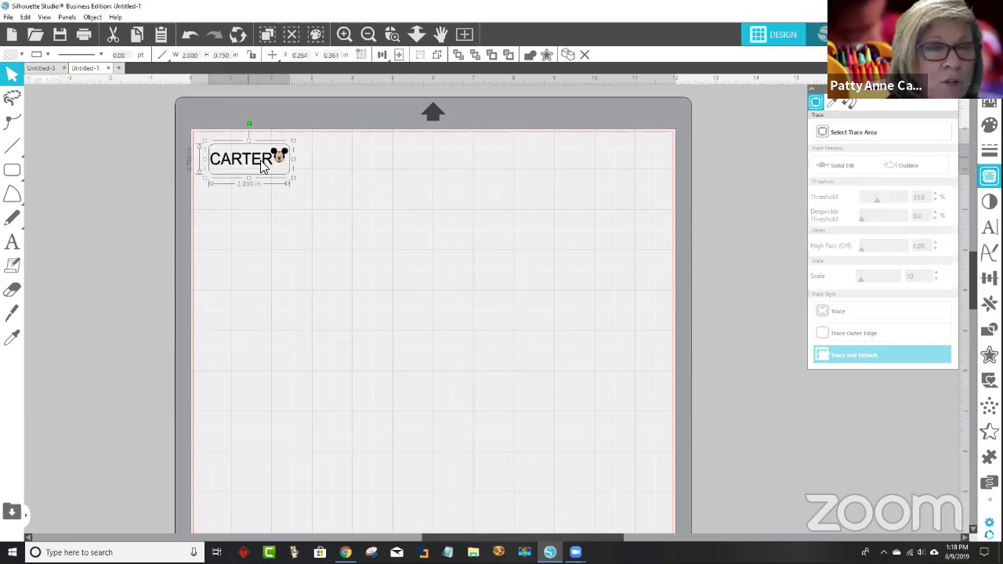
{"action": "left_click_drag", "start_coordinate": [262, 165], "coordinate": [367, 217]}
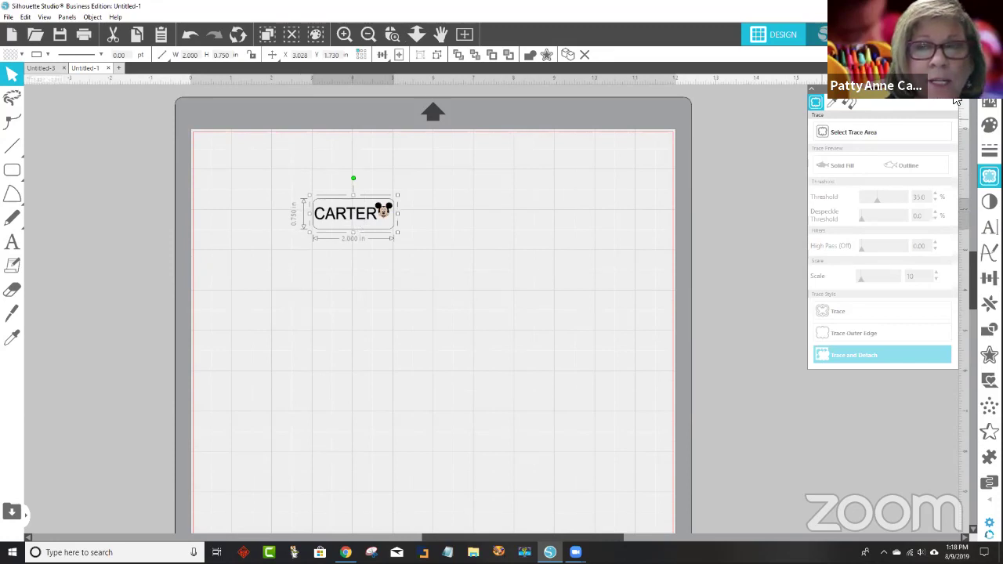
- Close the trace settings and set the page size to Letter (8.5 x 11.0 in)
{"action": "left_click", "coordinate": [868, 110]}
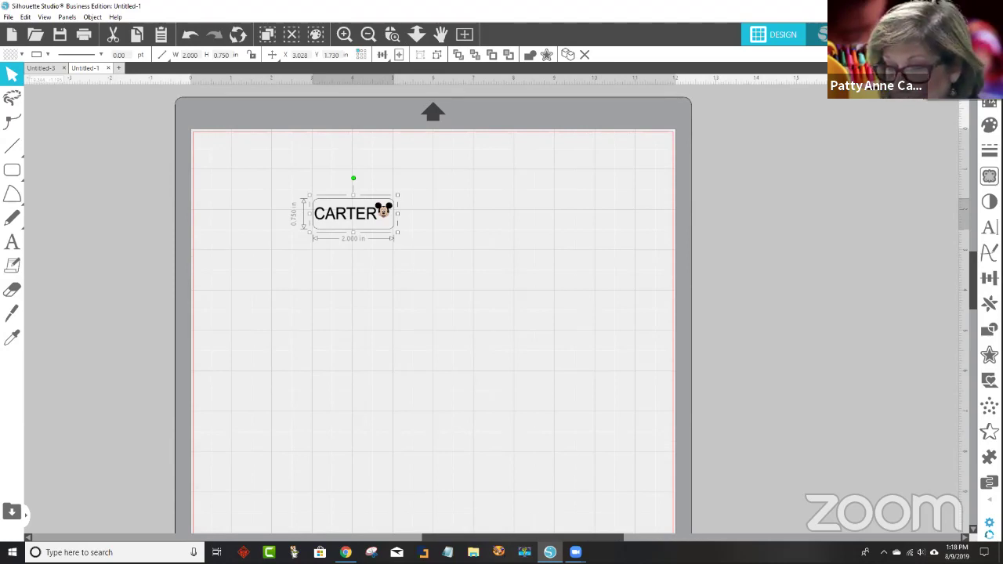
{"action": "left_click", "coordinate": [989, 103]}
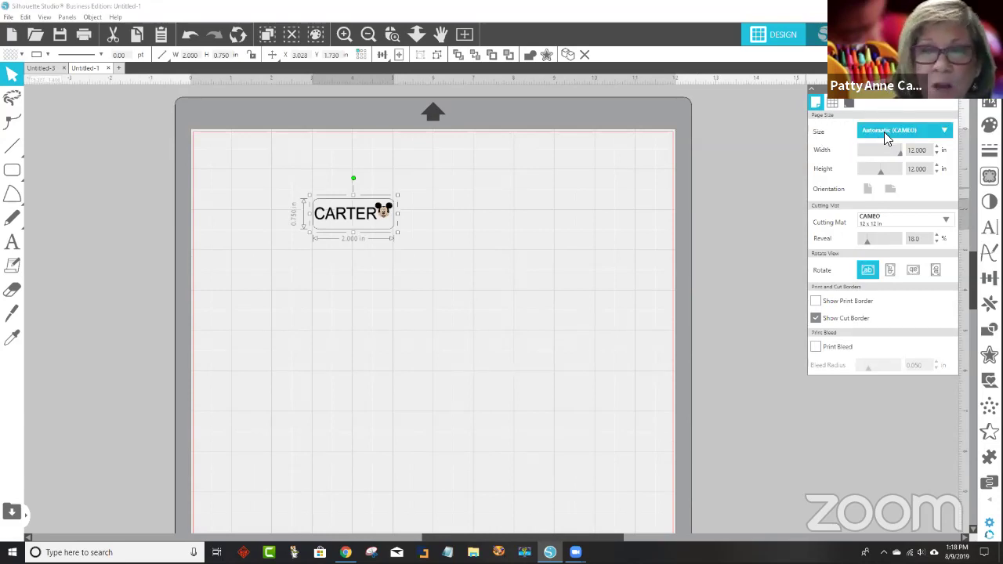
{"action": "left_click", "coordinate": [945, 131]}
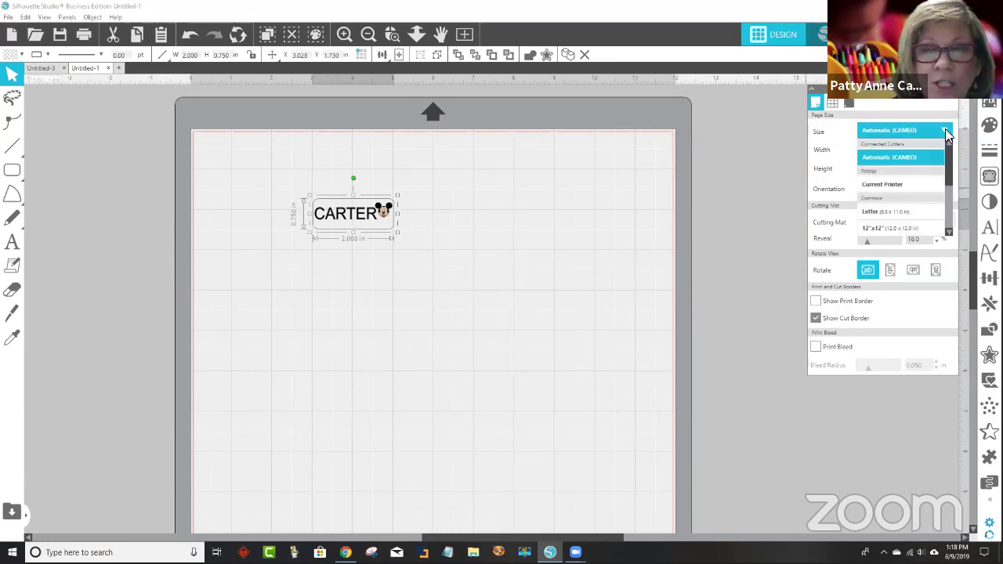
{"action": "left_click", "coordinate": [893, 210]}
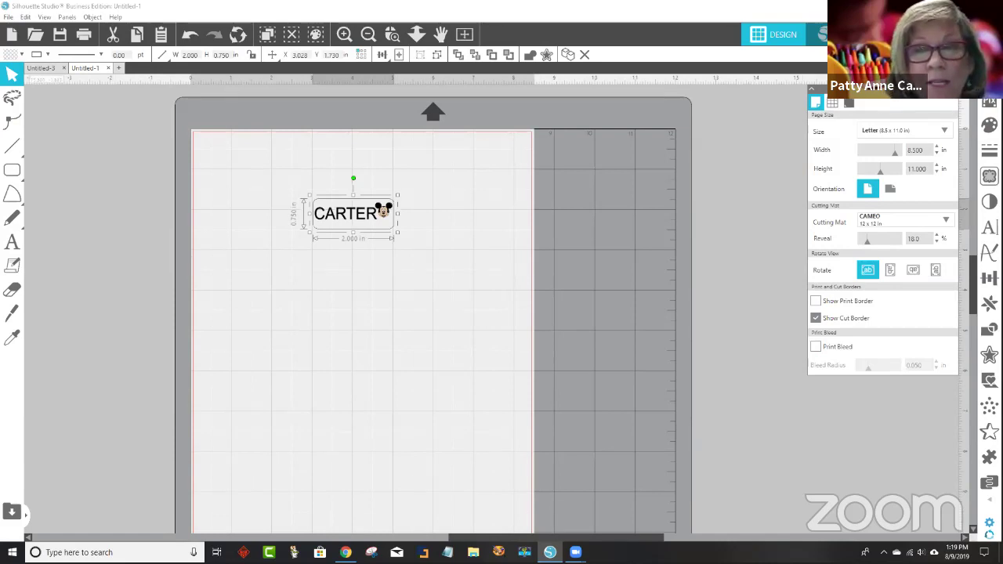
- Turn on Type 1 registration marks and move the label beside the page's upper-left mark, at about X 1.52, Y 0.70 in
{"action": "left_click", "coordinate": [848, 102]}
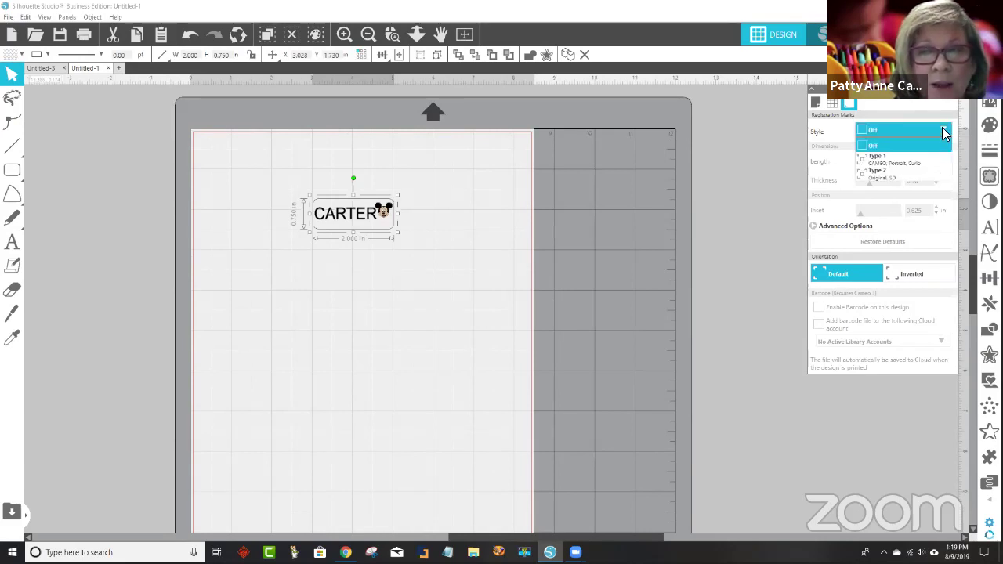
{"action": "left_click", "coordinate": [930, 133]}
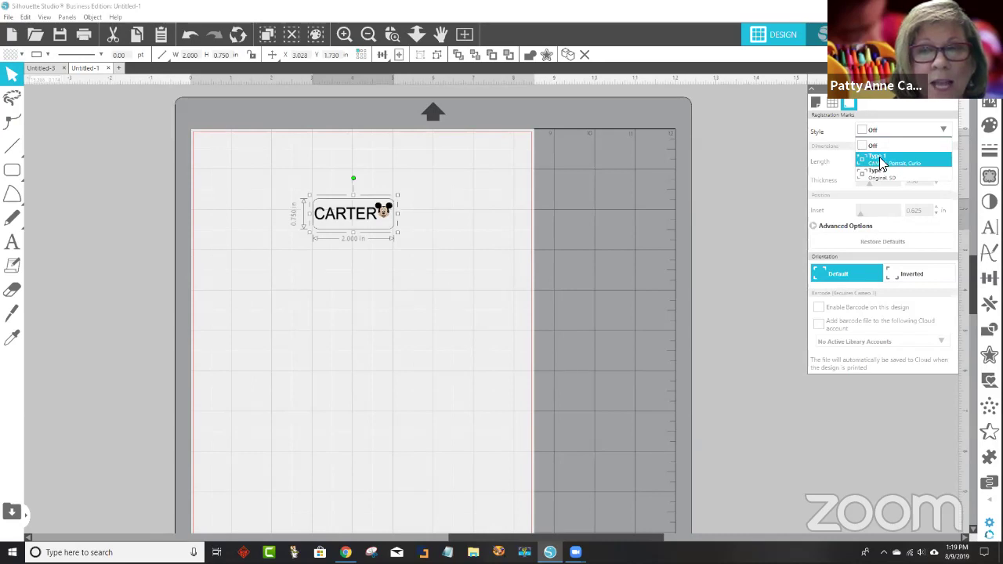
{"action": "left_click", "coordinate": [883, 162]}
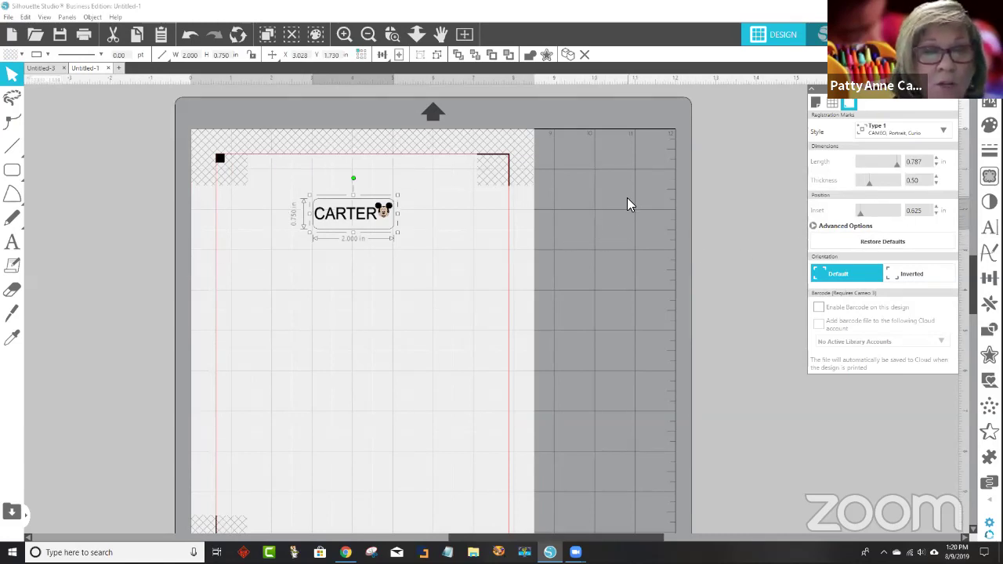
{"action": "scroll", "coordinate": [627, 198], "scroll_direction": "down", "scroll_amount": 1}
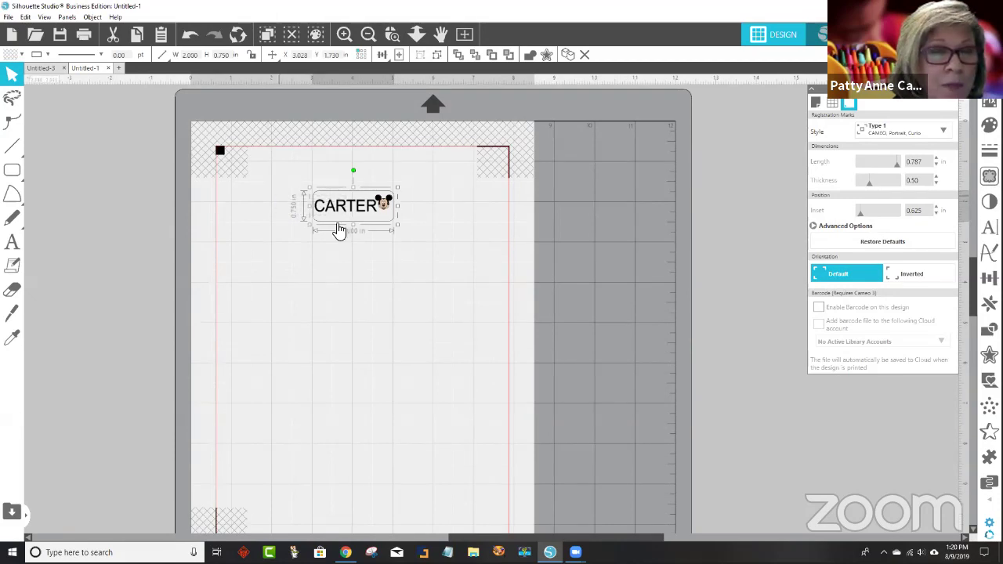
{"action": "left_click_drag", "start_coordinate": [352, 213], "coordinate": [289, 168]}
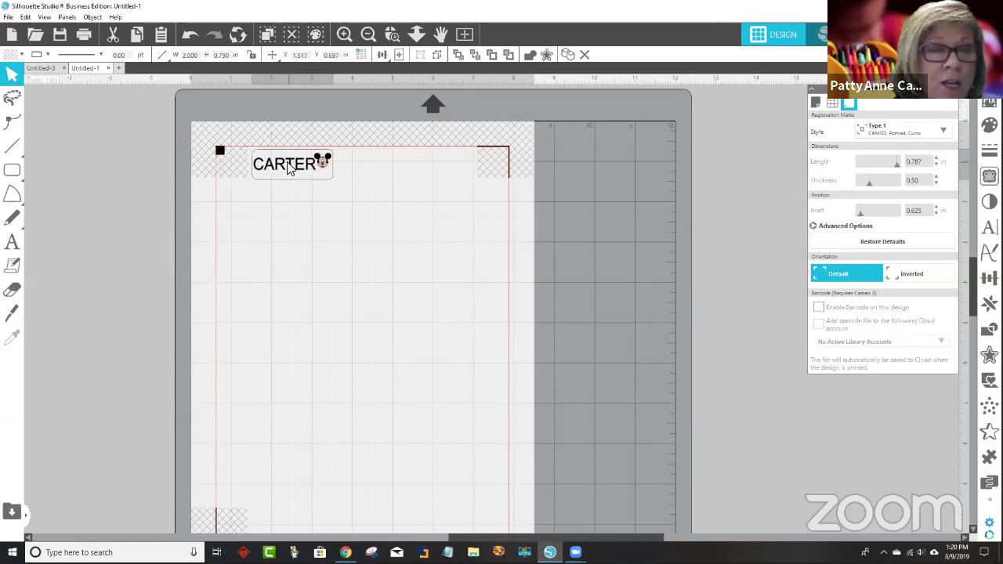
- Hide the cut border in the page settings and show it again
{"action": "left_click", "coordinate": [217, 194]}
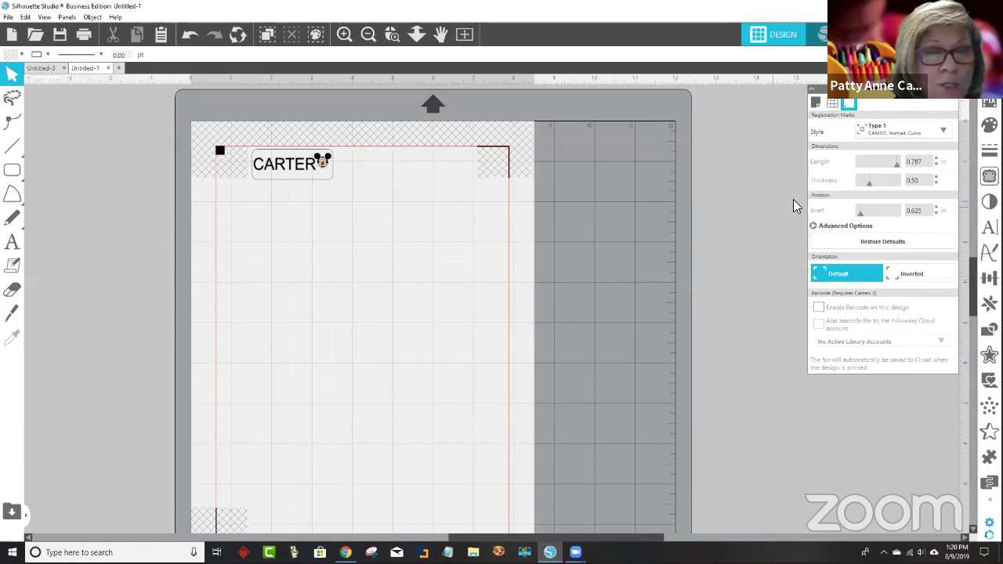
{"action": "left_click", "coordinate": [816, 105]}
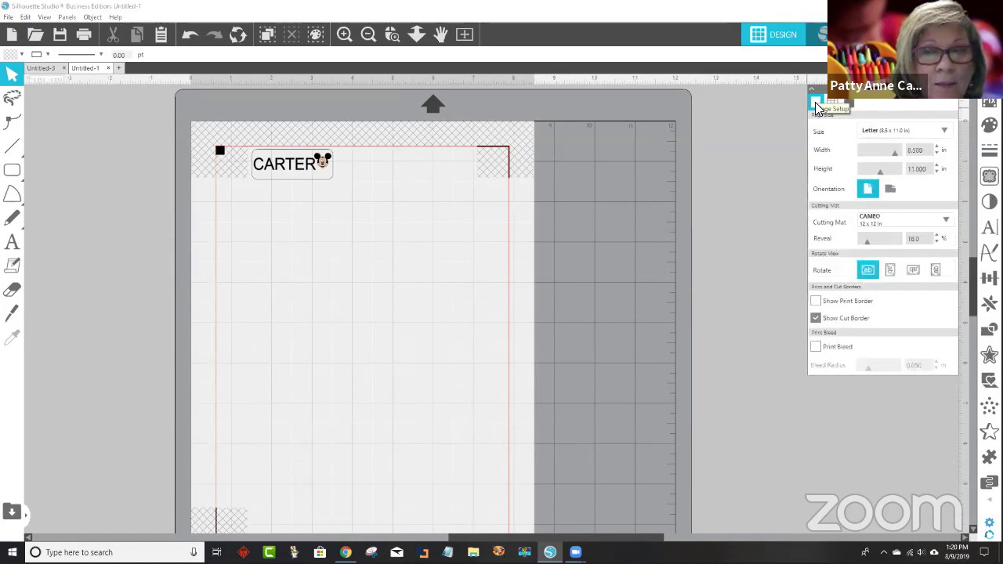
{"action": "left_click", "coordinate": [815, 320]}
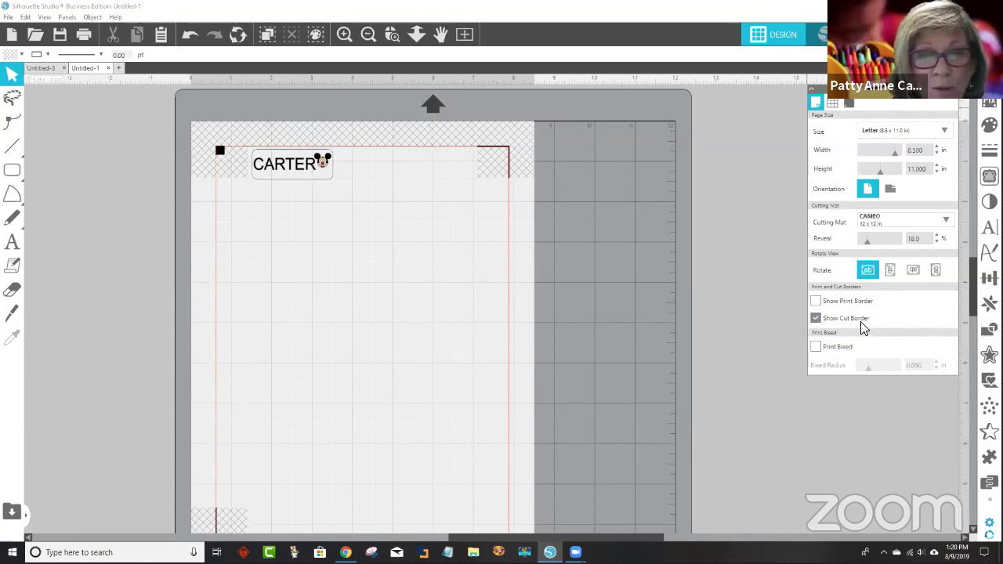
{"action": "left_click", "coordinate": [816, 320]}
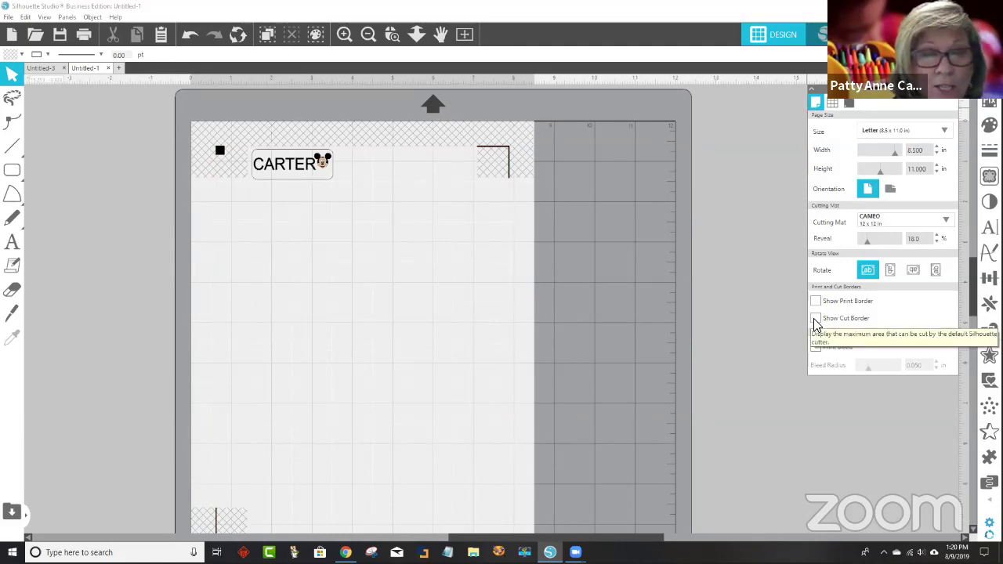
{"action": "left_click", "coordinate": [816, 320]}
- Move the label below the page's upper-left registration mark, at about X 0.68, Y 1.46 in, and replicate it as a row of four
{"action": "left_click_drag", "start_coordinate": [306, 176], "coordinate": [266, 203]}
{"action": "left_click", "coordinate": [266, 202]}
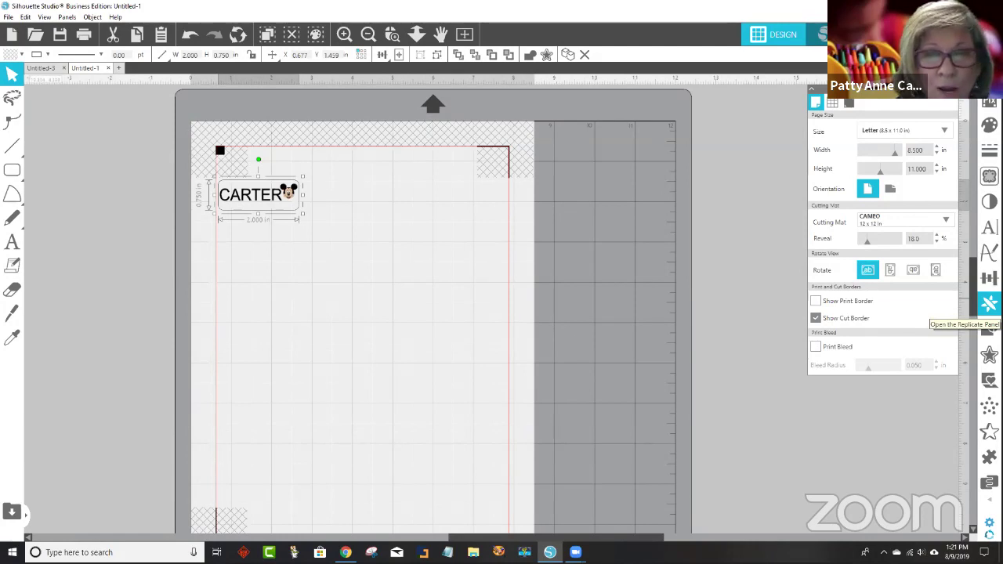
{"action": "left_click", "coordinate": [955, 97]}
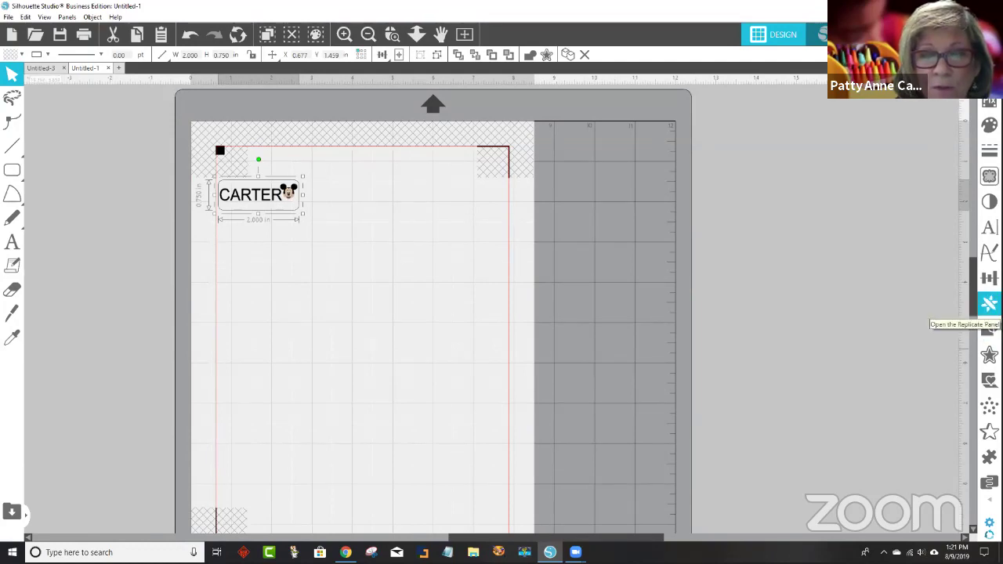
{"action": "left_click", "coordinate": [989, 304]}
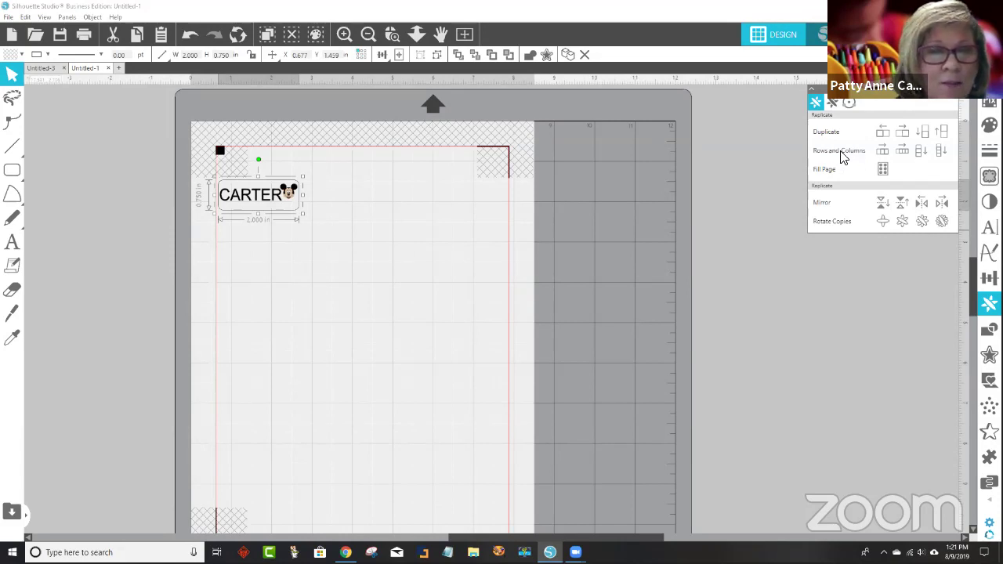
{"action": "left_click", "coordinate": [904, 148]}
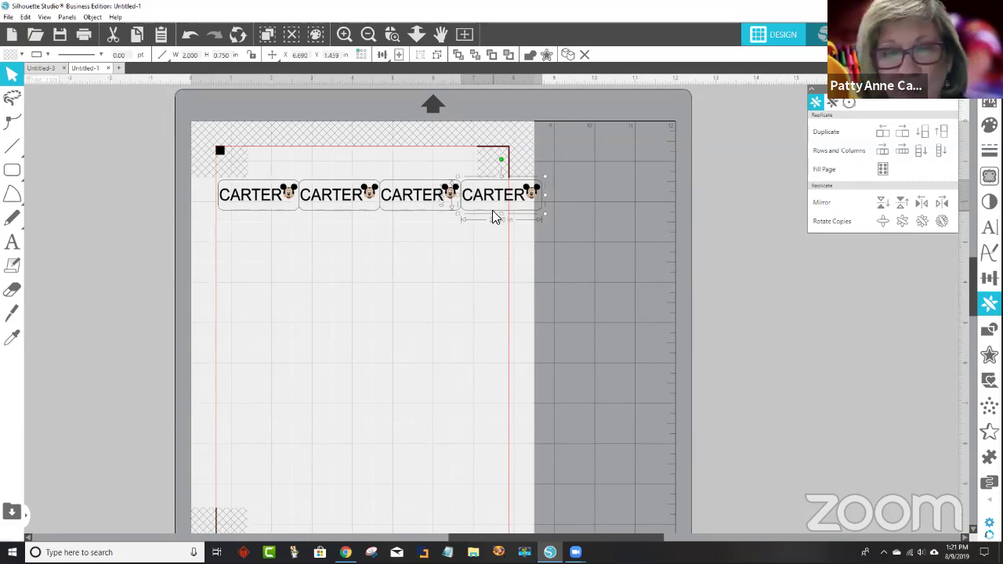
- Delete the fourth label of the row, which overhangs the cut border
{"action": "left_click", "coordinate": [485, 242]}
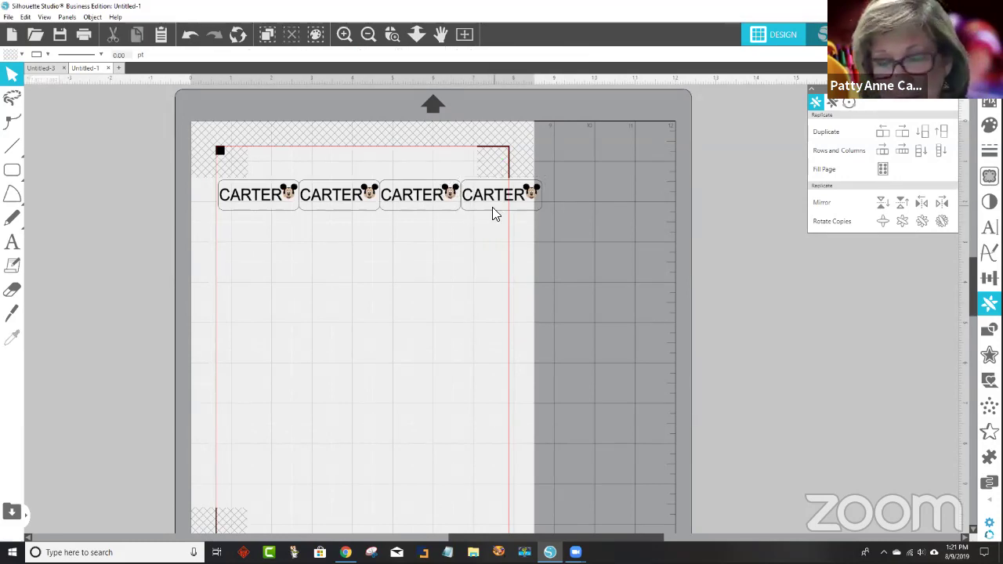
{"action": "left_click", "coordinate": [495, 212]}
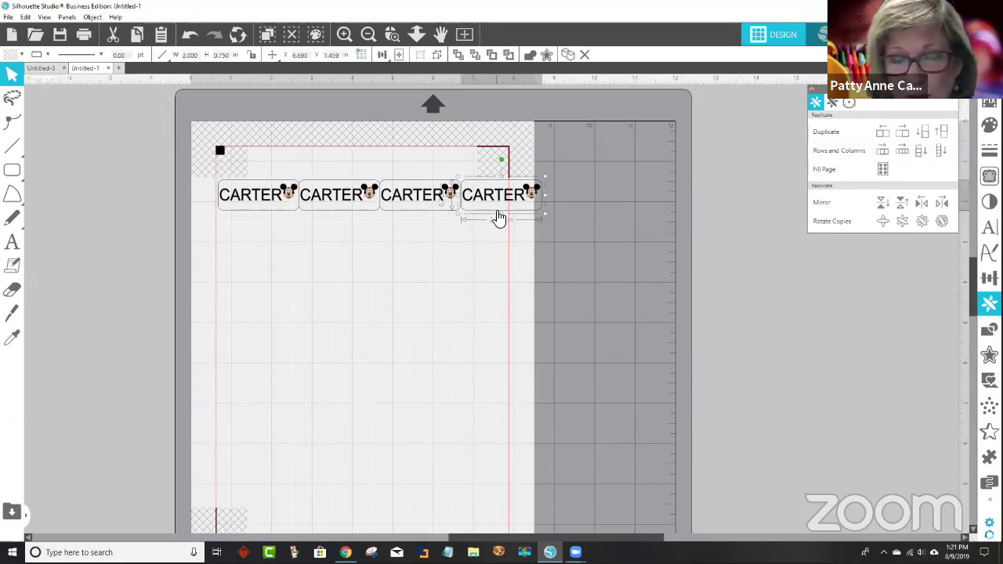
{"action": "key", "text": "Delete"}
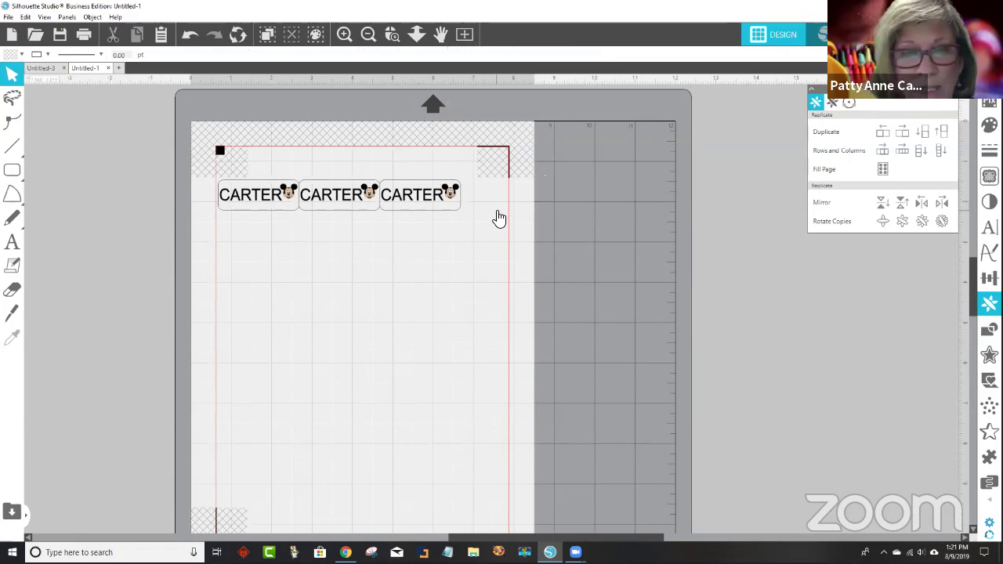
- Spread the row apart by moving the third label to about X 4.88 in and the second to about X 2.75 in
{"action": "left_click", "coordinate": [414, 201]}
{"action": "left_click_drag", "start_coordinate": [413, 201], "coordinate": [421, 202]}
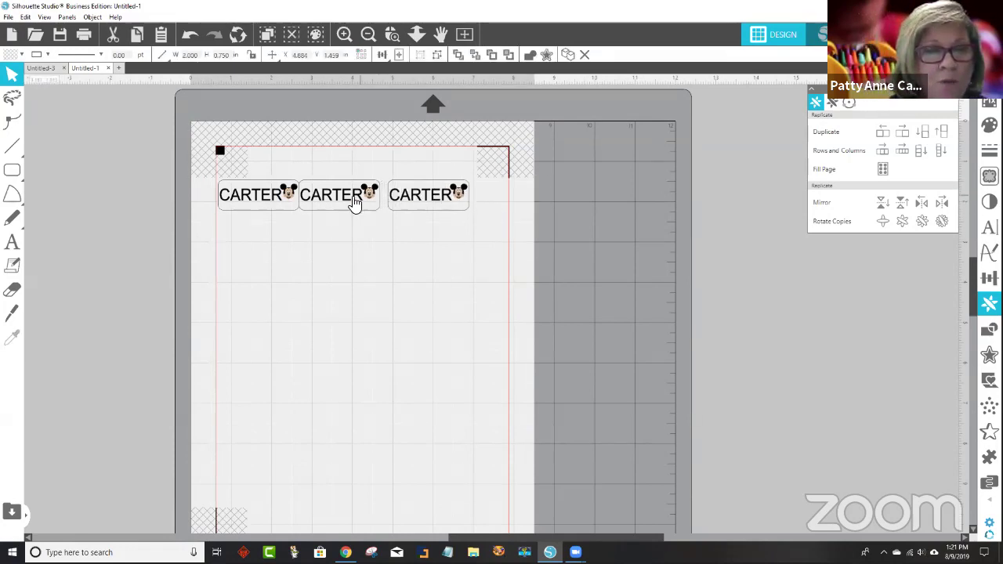
{"action": "left_click_drag", "start_coordinate": [343, 203], "coordinate": [341, 203]}
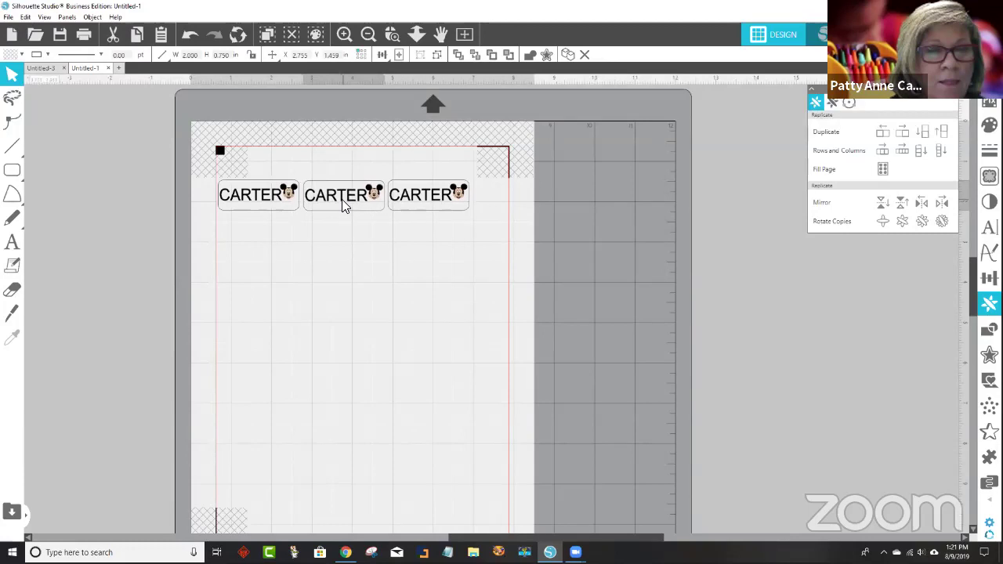
{"action": "left_click", "coordinate": [431, 257]}
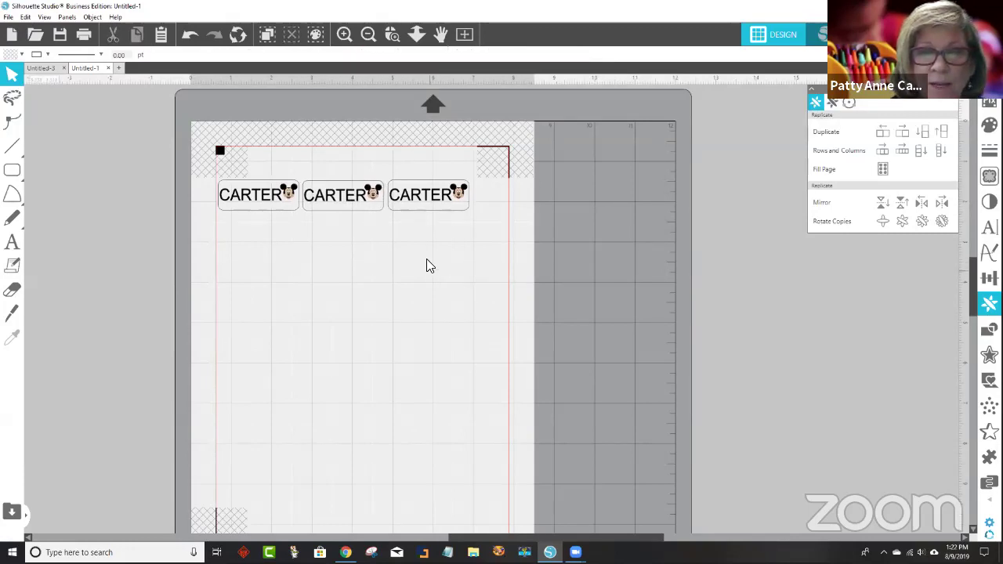
- Try filling the page with copies of the three-label row and rotating the last set, and undo both changes
{"action": "left_click_drag", "start_coordinate": [447, 219], "coordinate": [273, 206]}
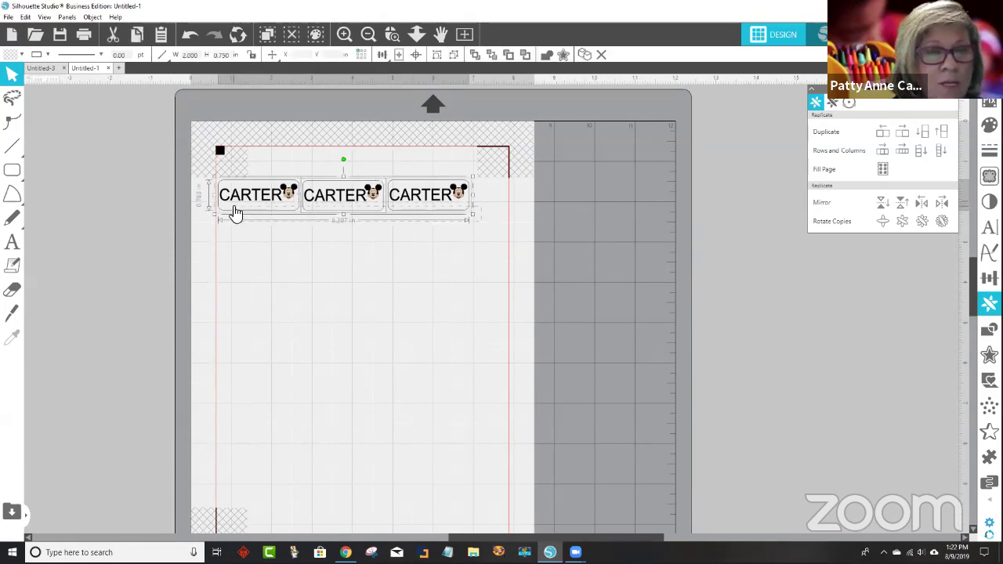
{"action": "left_click", "coordinate": [883, 170]}
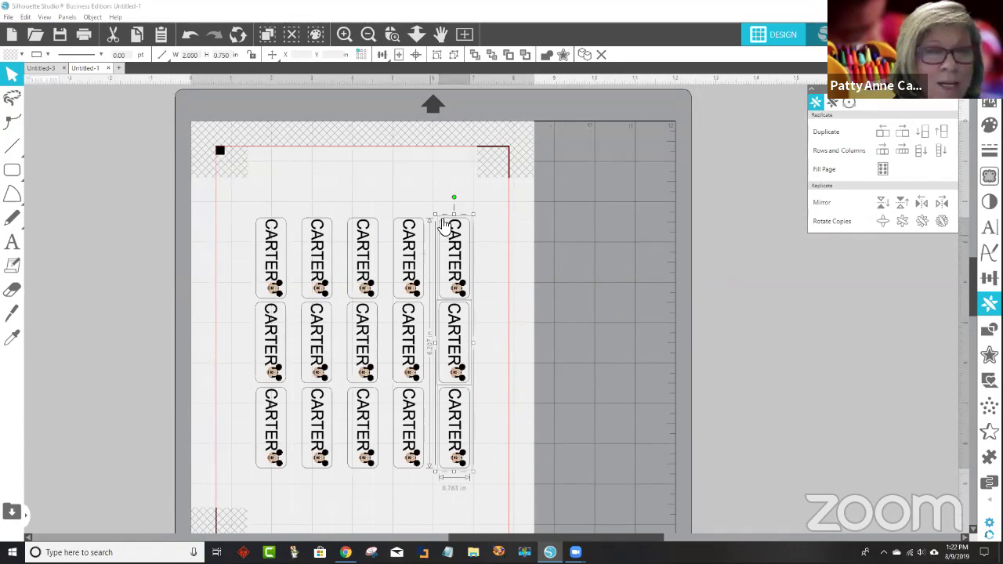
{"action": "left_click_drag", "start_coordinate": [453, 201], "coordinate": [425, 179]}
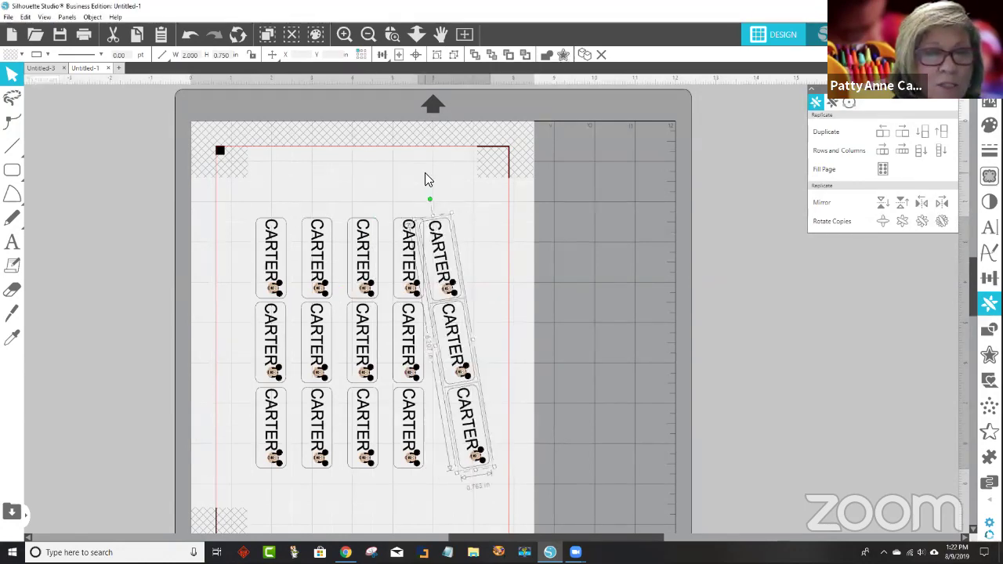
{"action": "key", "text": "ctrl+z"}
{"action": "key", "text": "ctrl+z"}
{"action": "key", "text": "ctrl+z"}
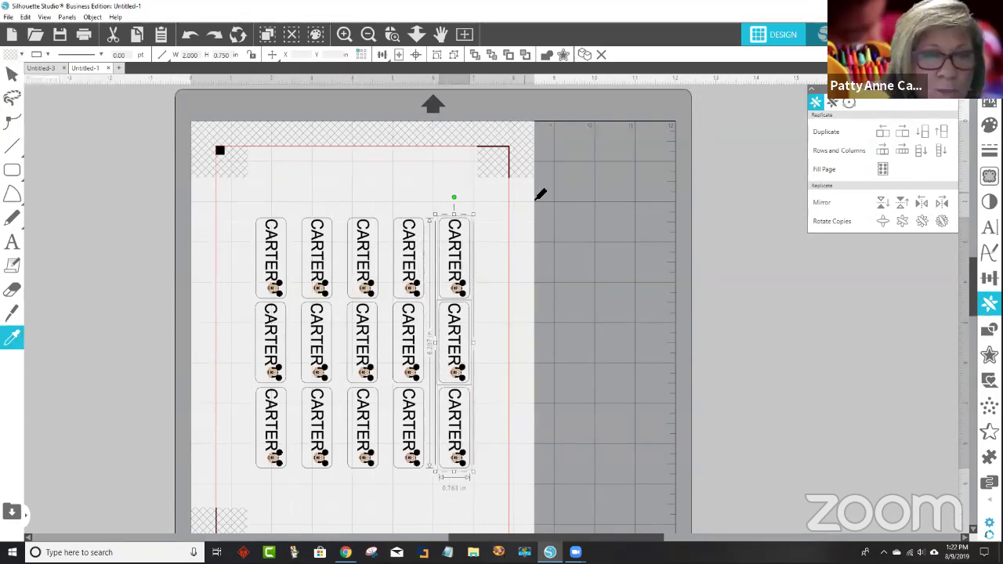
{"action": "key", "text": "Escape"}
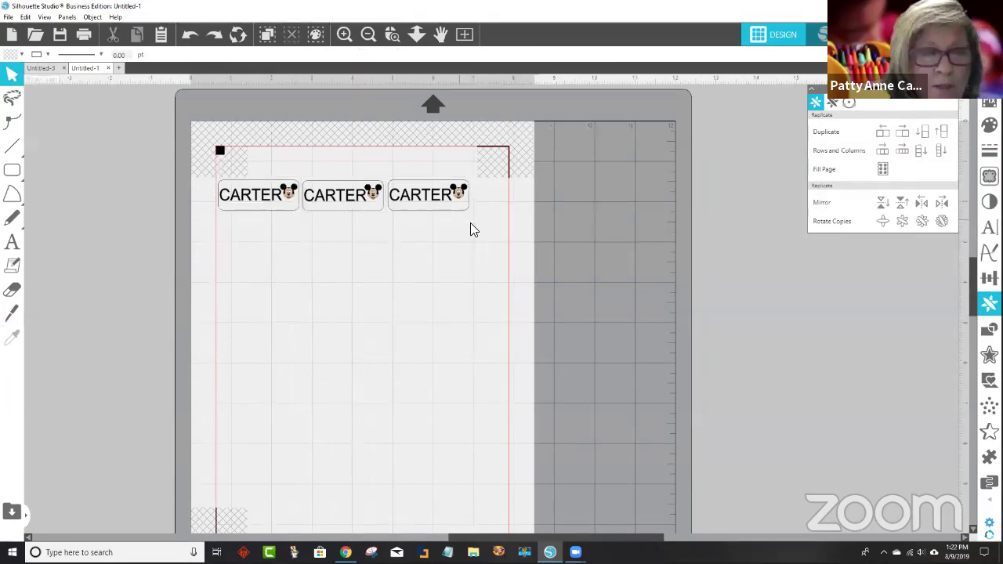
- Replicate the three-label row downward with Column of Four twice and Column of Three once
{"action": "left_click", "coordinate": [344, 200]}
{"action": "key", "text": "ctrl+a"}
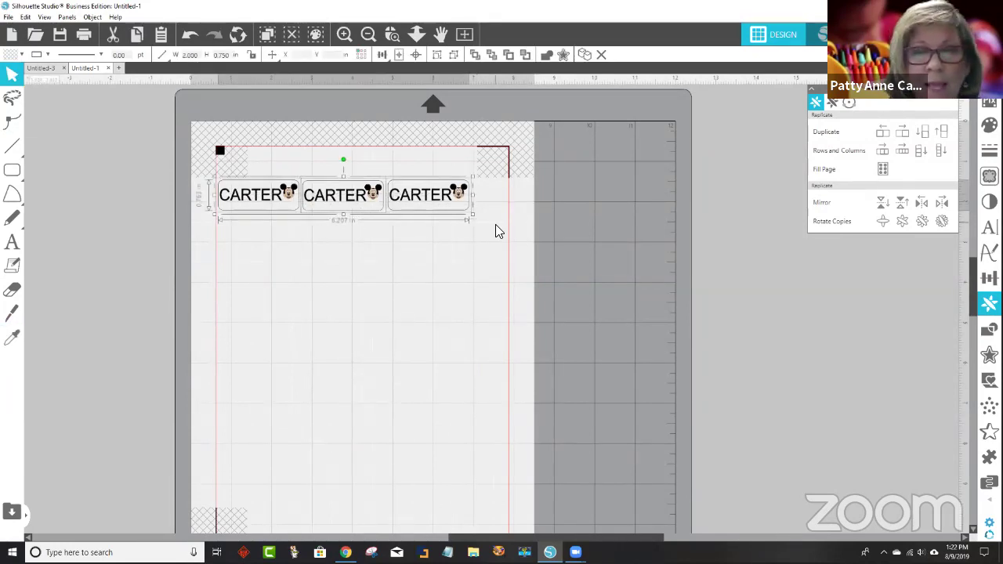
{"action": "left_click", "coordinate": [937, 154]}
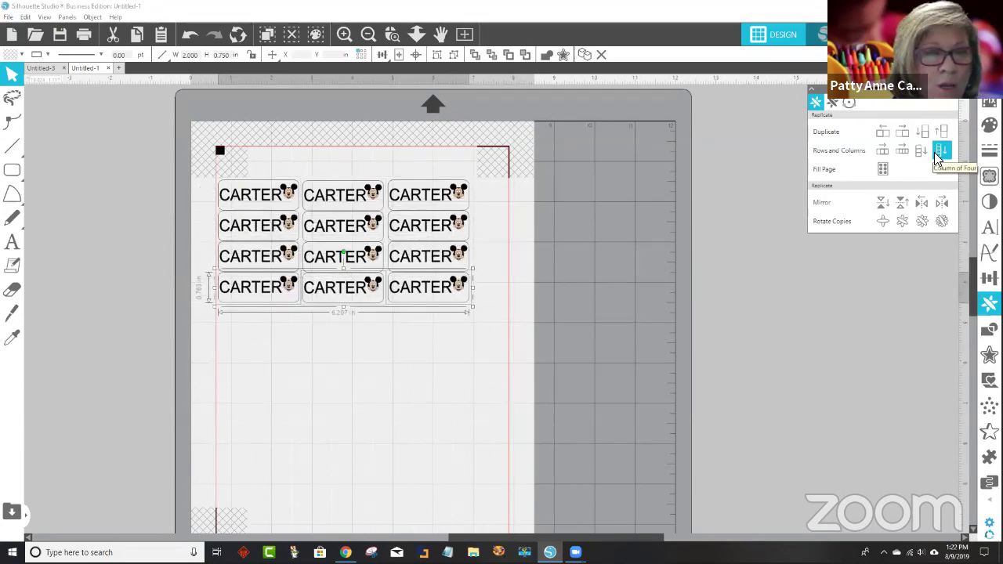
{"action": "left_click", "coordinate": [938, 152]}
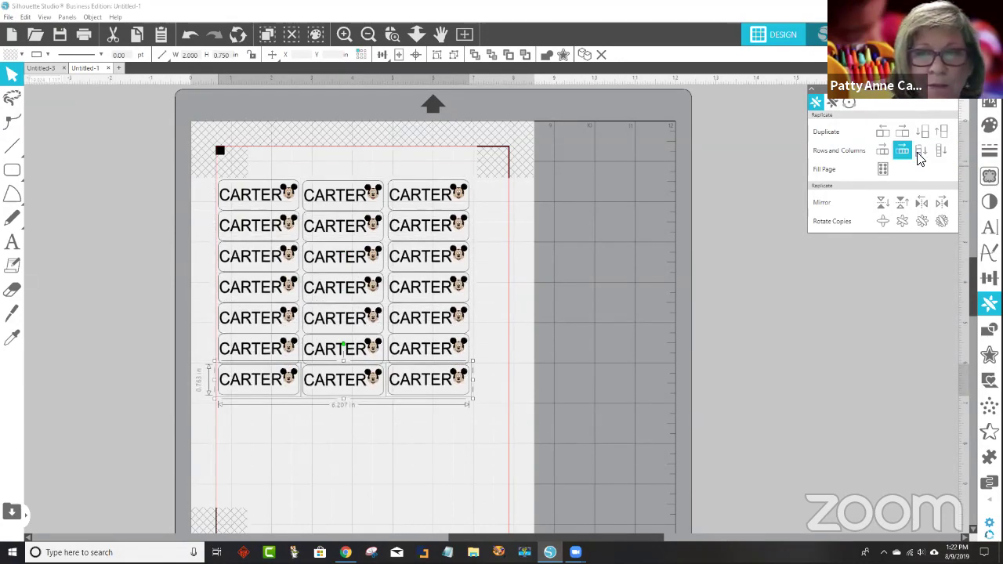
{"action": "left_click", "coordinate": [920, 155]}
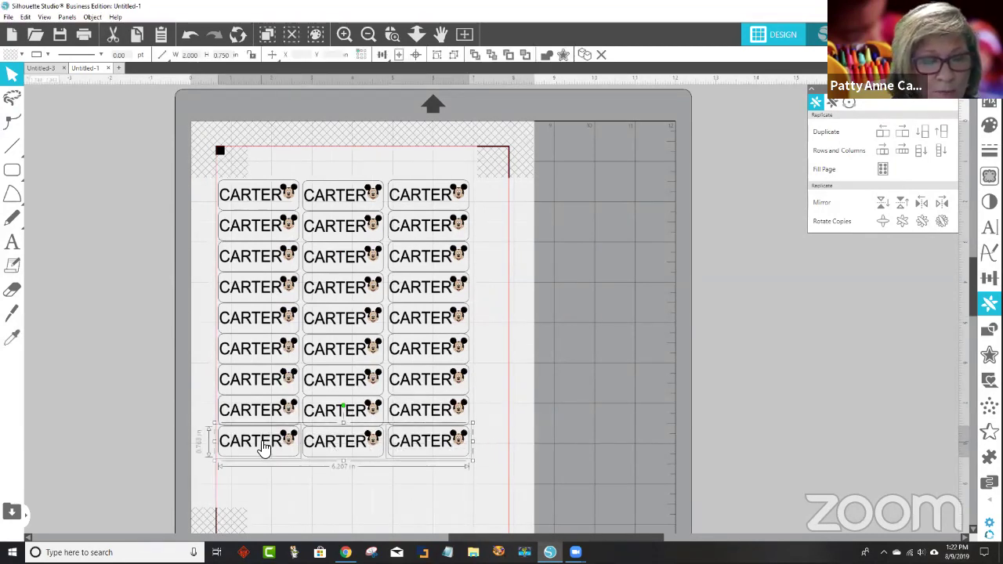
- Copy the bottom row of labels and place the copy just below it with a small gap
{"action": "left_click", "coordinate": [433, 477]}
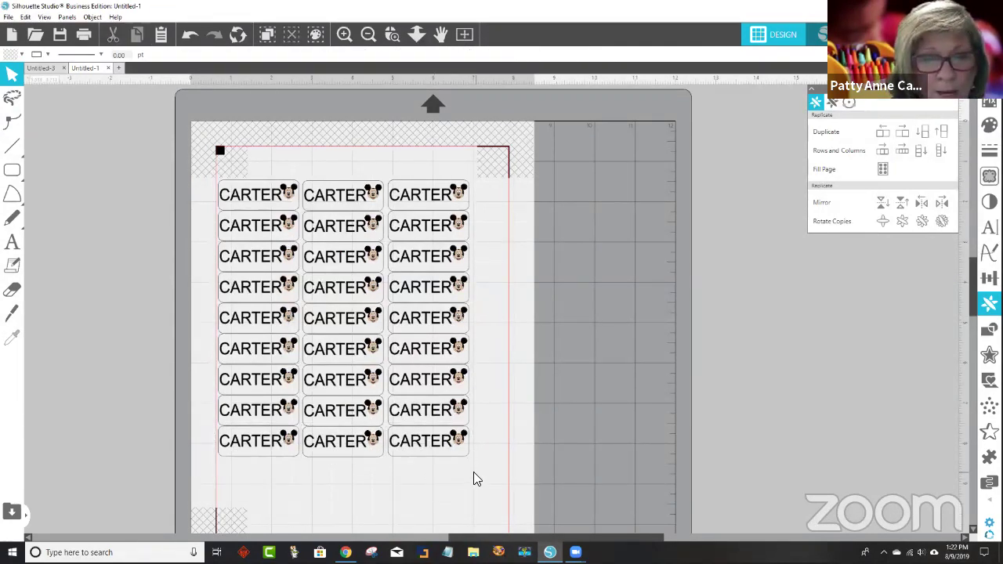
{"action": "left_click_drag", "start_coordinate": [310, 460], "coordinate": [271, 454]}
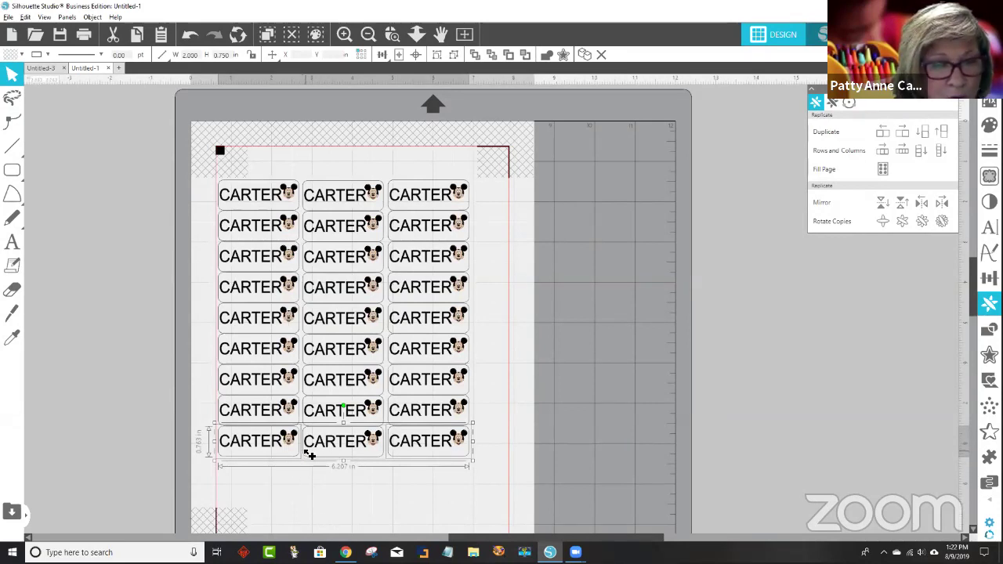
{"action": "left_click_drag", "start_coordinate": [309, 450], "coordinate": [310, 493]}
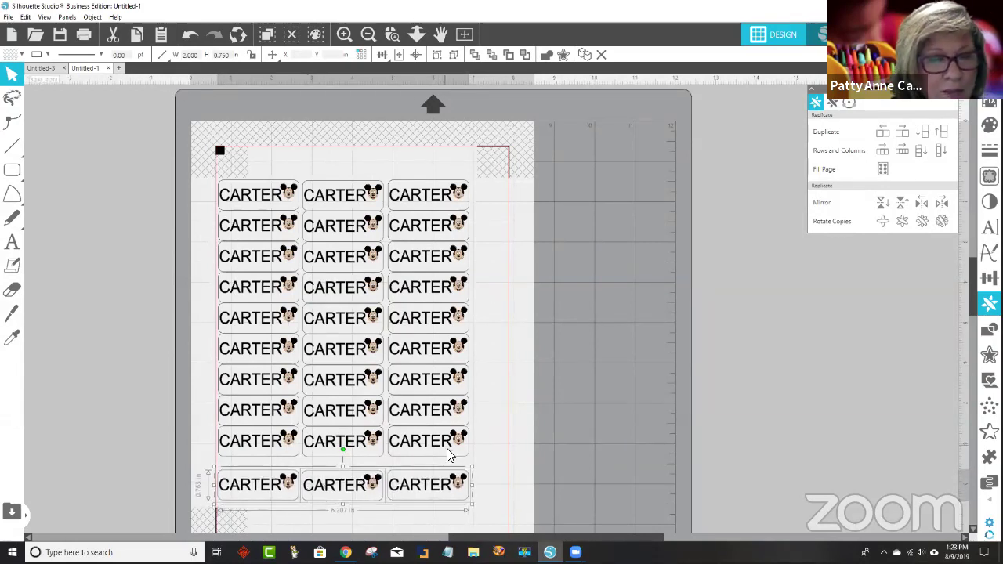
- Select all the labels and space them evenly with vertical spacing
{"action": "left_click", "coordinate": [483, 515]}
{"action": "left_click_drag", "start_coordinate": [479, 506], "coordinate": [241, 197]}
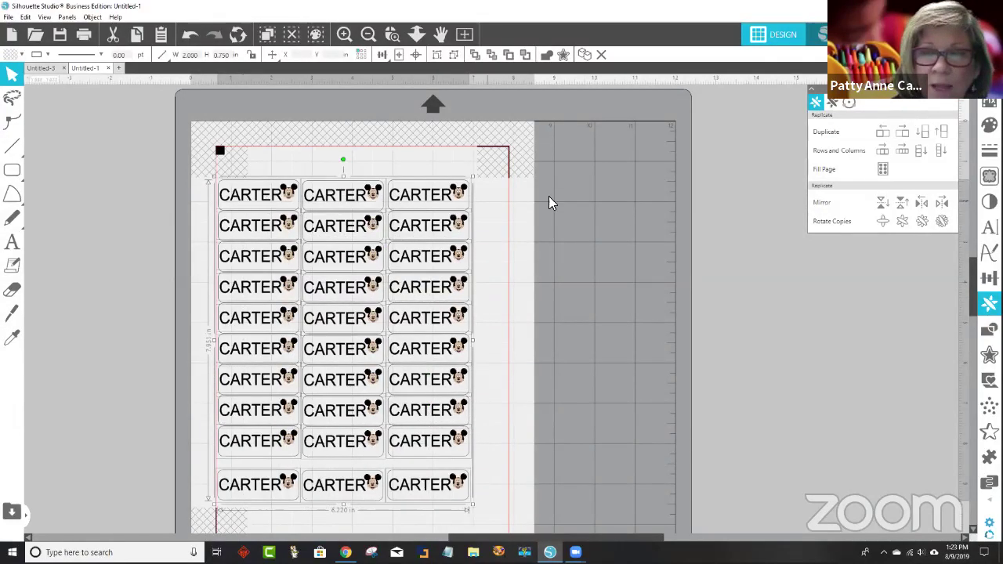
{"action": "left_click", "coordinate": [957, 100]}
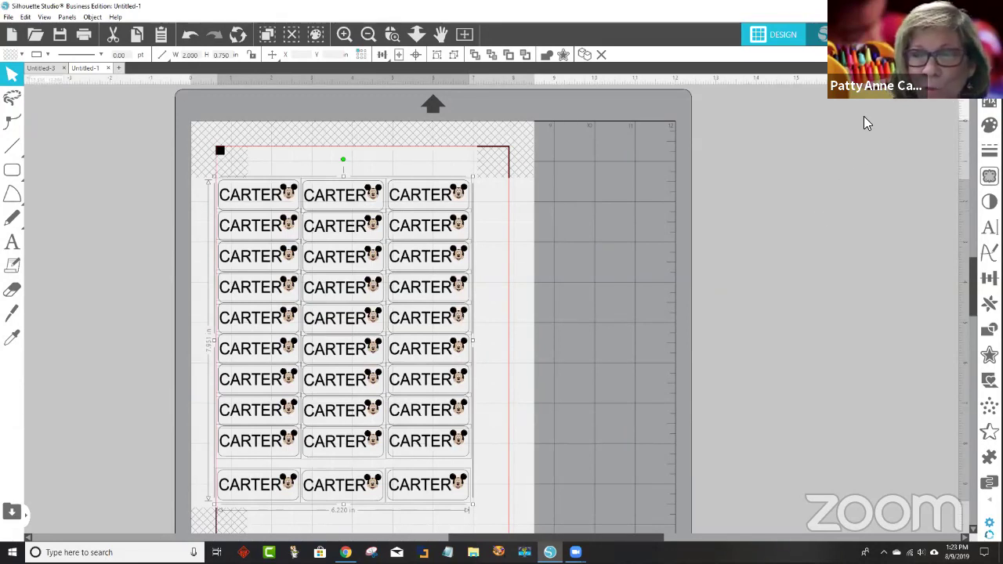
{"action": "left_click", "coordinate": [988, 227]}
{"action": "left_click", "coordinate": [988, 278]}
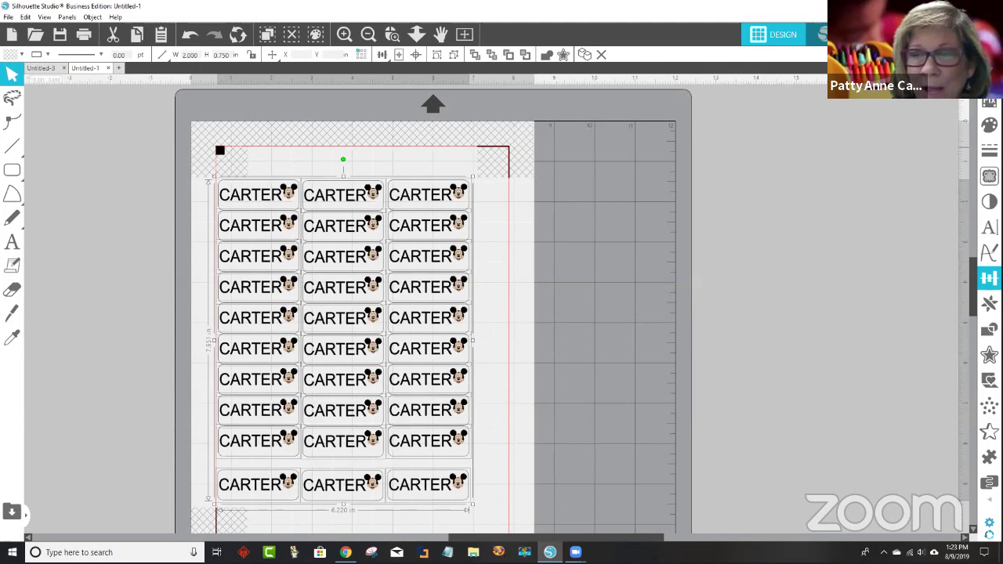
{"action": "left_click", "coordinate": [988, 278]}
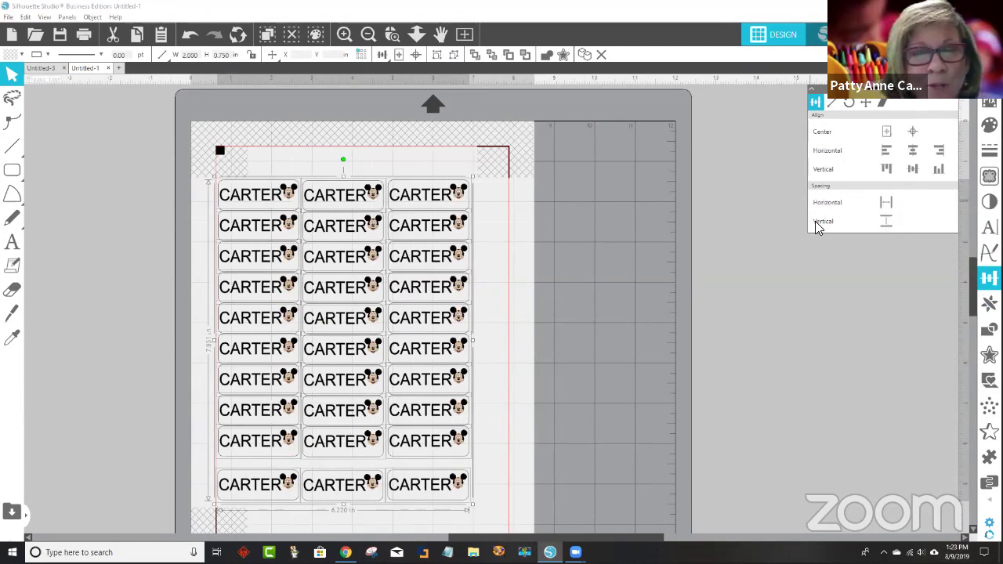
{"action": "left_click", "coordinate": [885, 227]}
{"action": "left_click", "coordinate": [885, 227]}
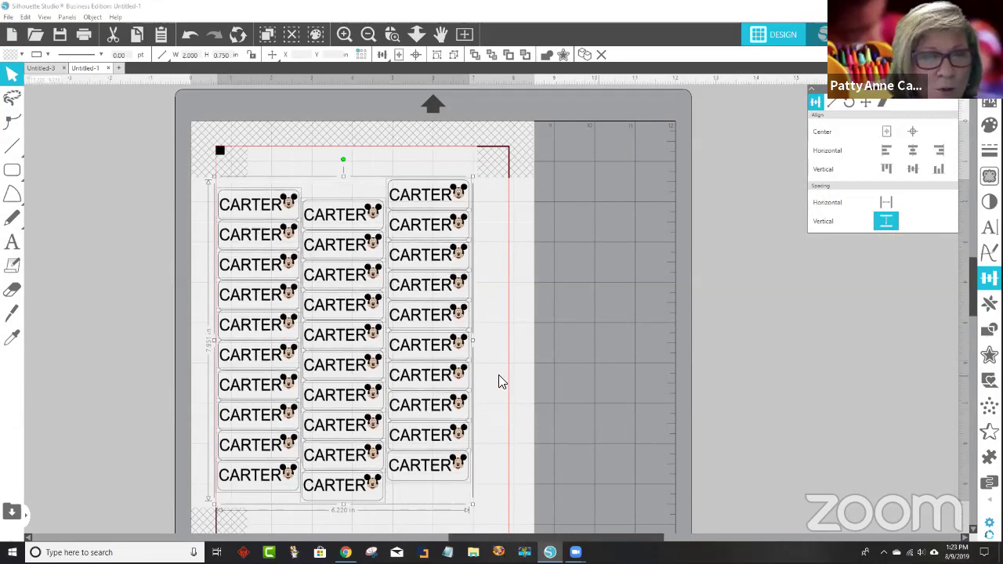
- Move the top two labels of the first and second columns up to form two level rows
{"action": "left_click", "coordinate": [395, 504]}
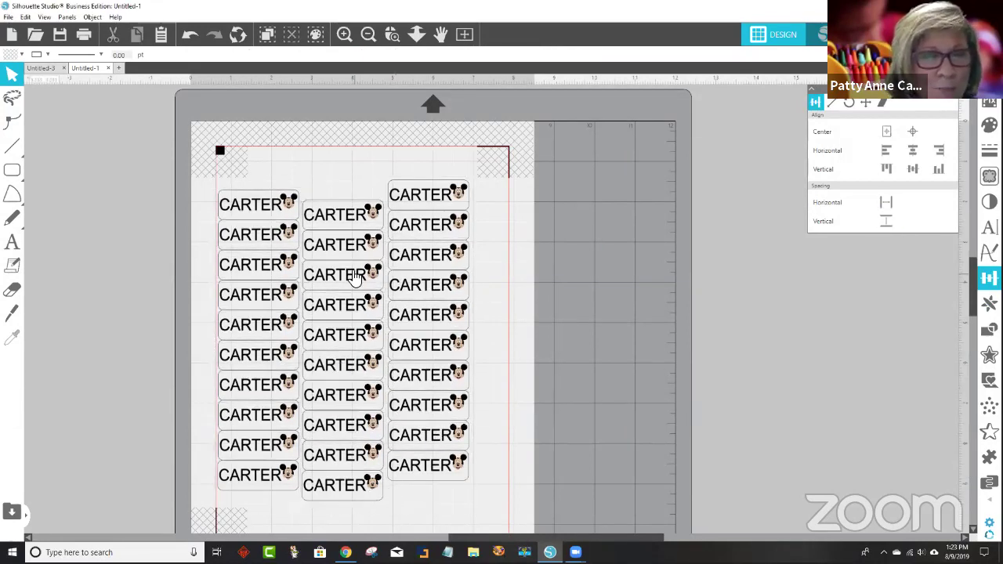
{"action": "left_click_drag", "start_coordinate": [335, 217], "coordinate": [335, 201]}
{"action": "left_click_drag", "start_coordinate": [274, 206], "coordinate": [270, 200]}
{"action": "left_click_drag", "start_coordinate": [260, 235], "coordinate": [259, 231]}
{"action": "left_click_drag", "start_coordinate": [317, 249], "coordinate": [320, 230]}
- Move the lower labels of the third column down one by one to open gaps between them
{"action": "mouse_move", "coordinate": [429, 473]}
{"action": "left_mouse_down"}
{"action": "mouse_move", "coordinate": [429, 484]}
{"action": "mouse_move", "coordinate": [421, 478]}
{"action": "left_mouse_up"}
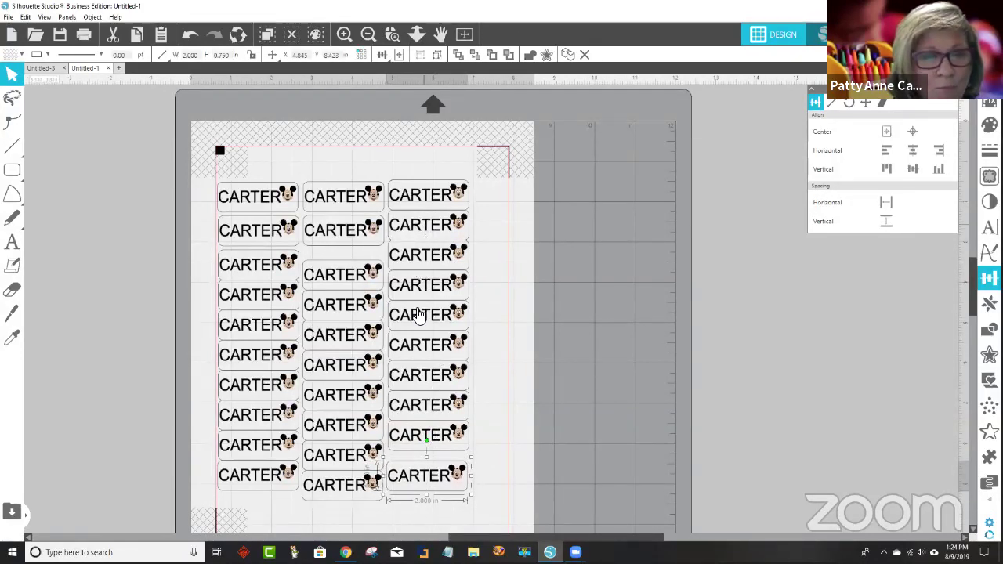
{"action": "left_click_drag", "start_coordinate": [412, 441], "coordinate": [412, 418]}
{"action": "left_click", "coordinate": [424, 368]}
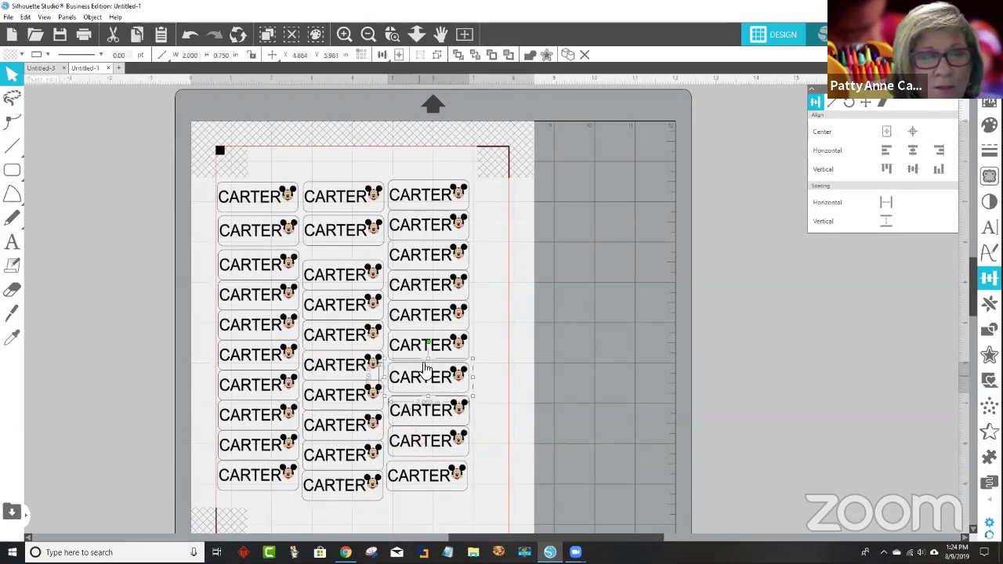
- Move the whole third column slightly right and up, and place its bottom label at about X 5.14, Y 8.54 in
{"action": "left_click_drag", "start_coordinate": [472, 511], "coordinate": [374, 176]}
{"action": "left_click_drag", "start_coordinate": [429, 481], "coordinate": [463, 487]}
{"action": "left_click", "coordinate": [490, 465]}
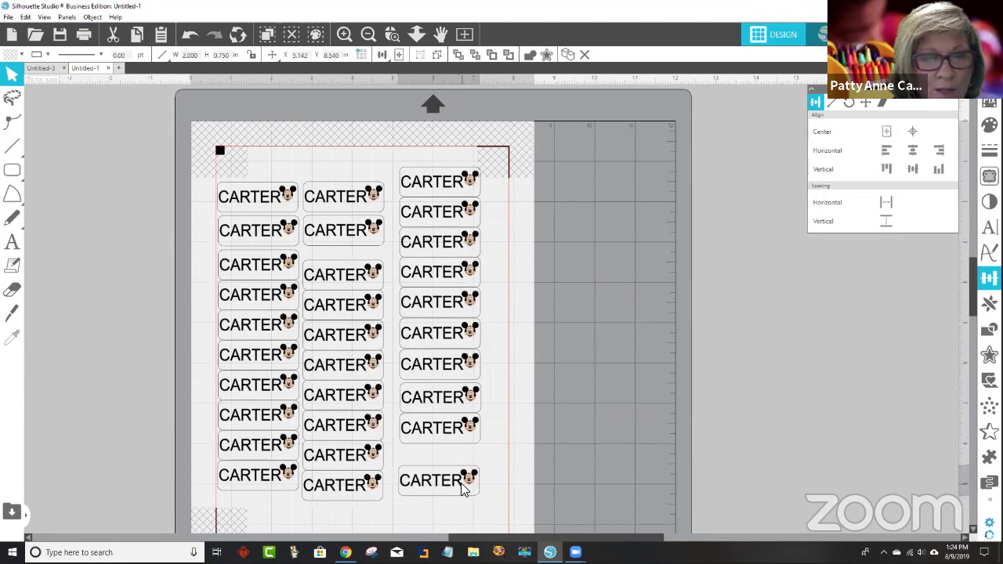
- Lower the third column's top label to about X 5.25, Y 1.54 in, shift the next one down, and move two of its labels off the page
{"action": "left_click", "coordinate": [463, 488]}
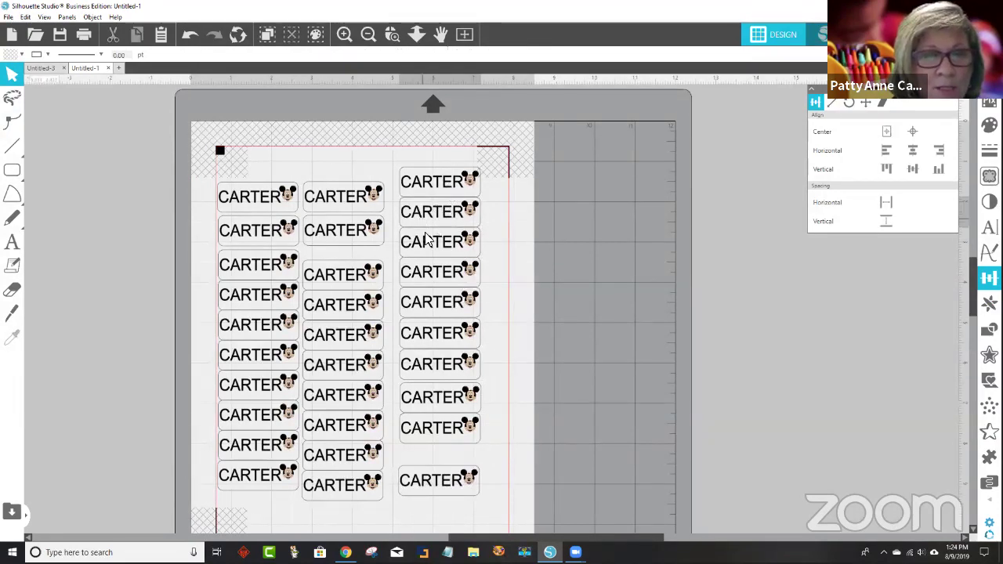
{"action": "left_click_drag", "start_coordinate": [427, 212], "coordinate": [431, 258]}
{"action": "left_click_drag", "start_coordinate": [430, 185], "coordinate": [431, 201]}
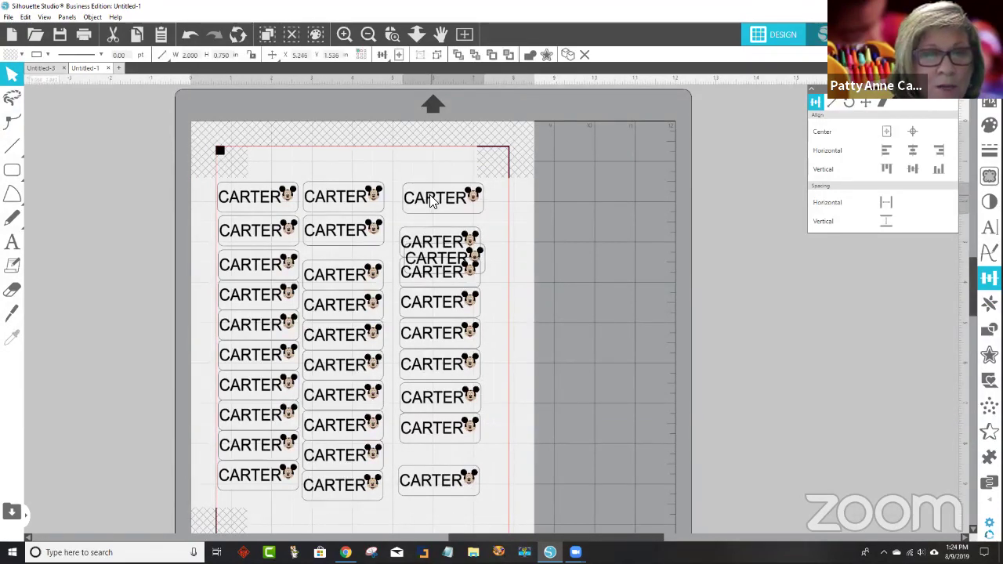
{"action": "left_click_drag", "start_coordinate": [450, 266], "coordinate": [637, 257]}
{"action": "left_click_drag", "start_coordinate": [468, 237], "coordinate": [616, 229]}
{"action": "left_click", "coordinate": [458, 199]}
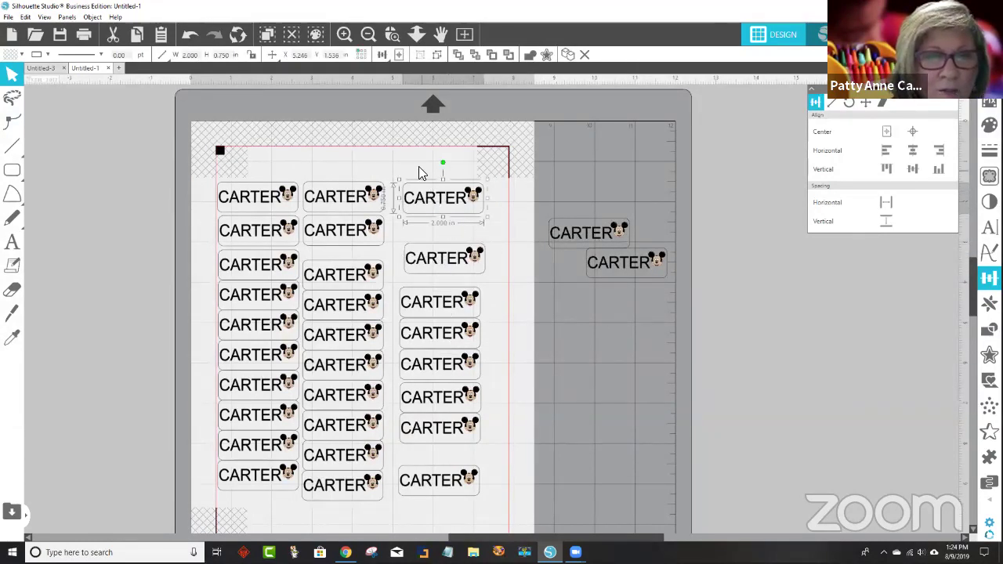
- Space the remaining eight labels of the third column evenly with vertical spacing and align their left edges
{"action": "left_click_drag", "start_coordinate": [405, 171], "coordinate": [429, 481]}
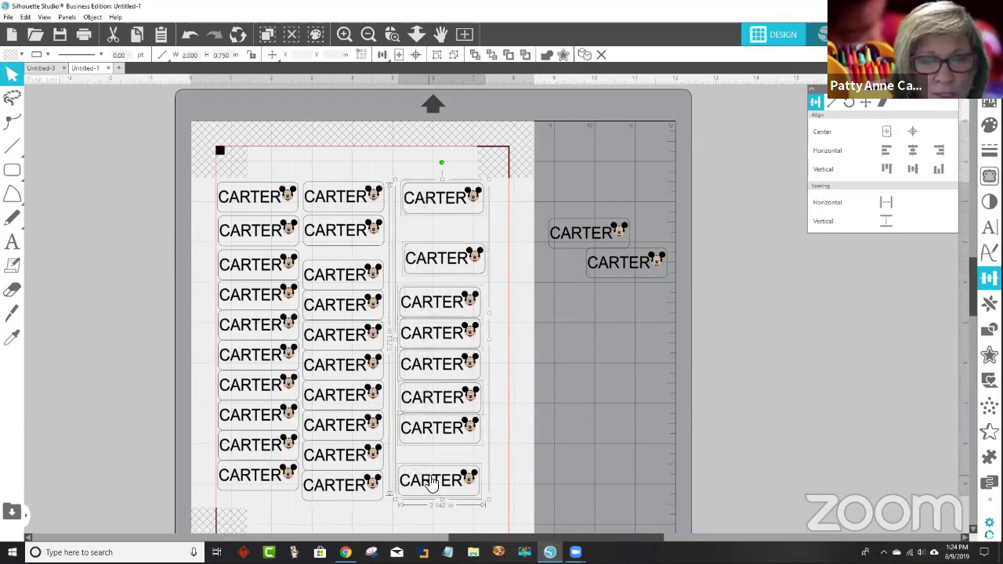
{"action": "left_click", "coordinate": [886, 222]}
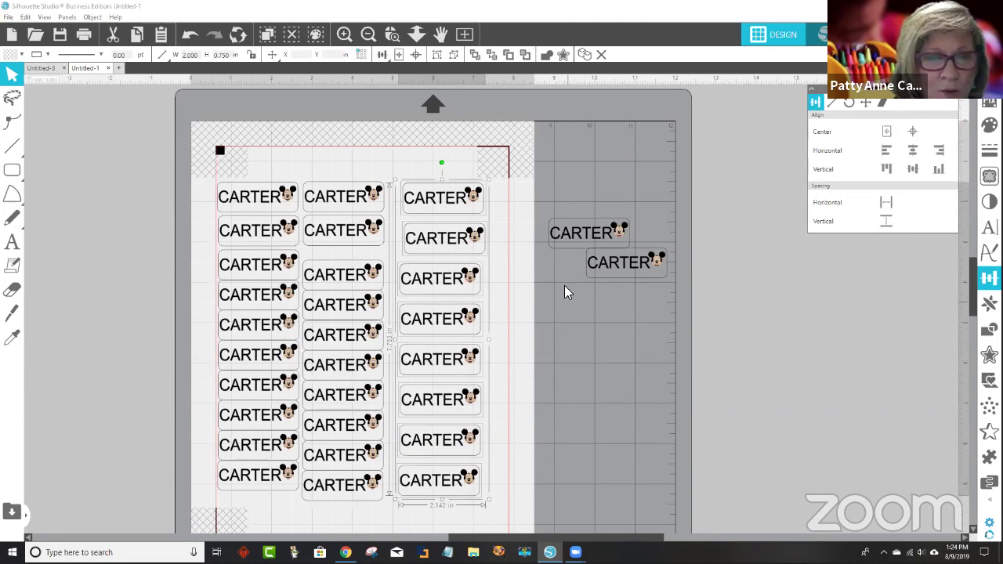
{"action": "left_click", "coordinate": [500, 351]}
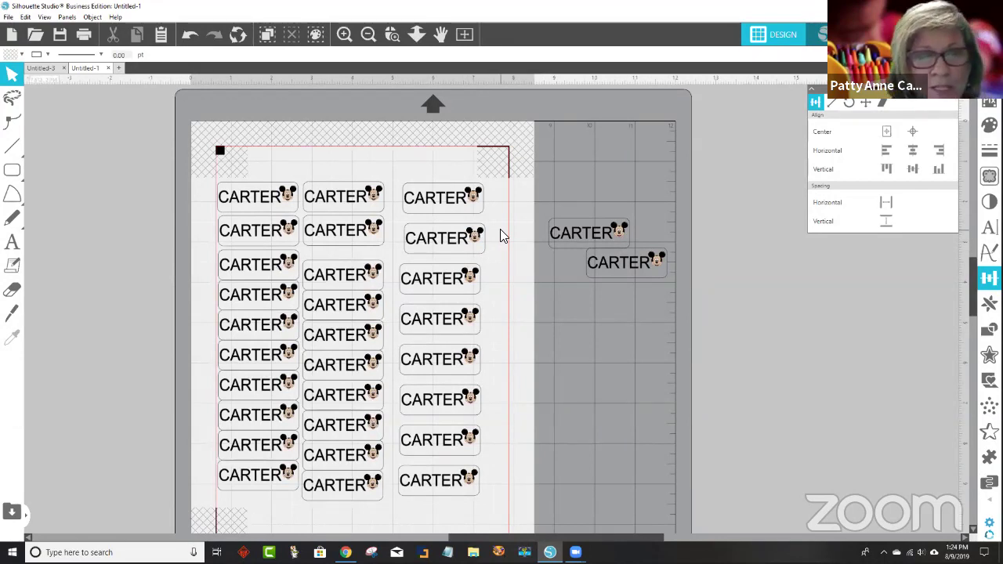
{"action": "left_click_drag", "start_coordinate": [396, 183], "coordinate": [485, 503]}
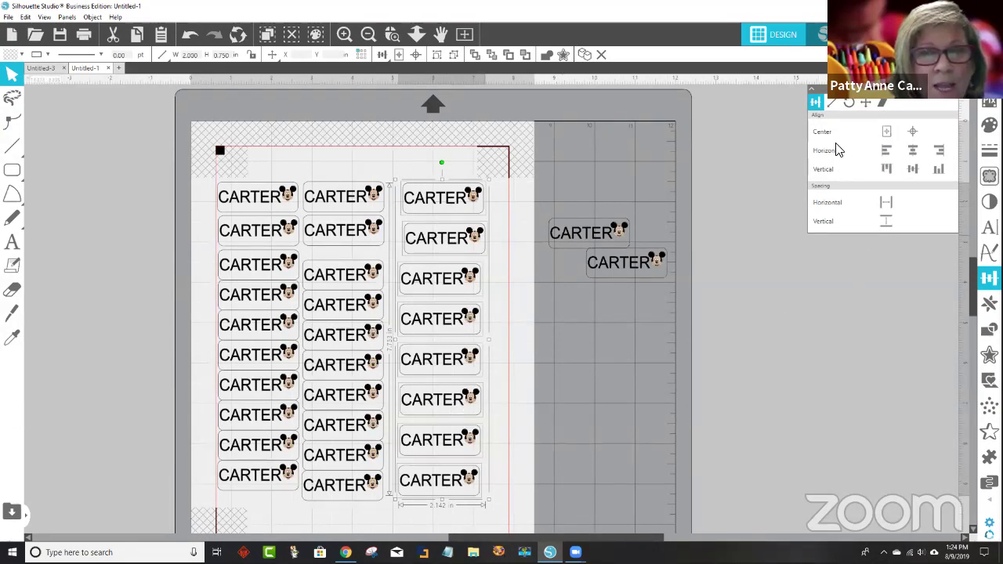
{"action": "left_click", "coordinate": [885, 155]}
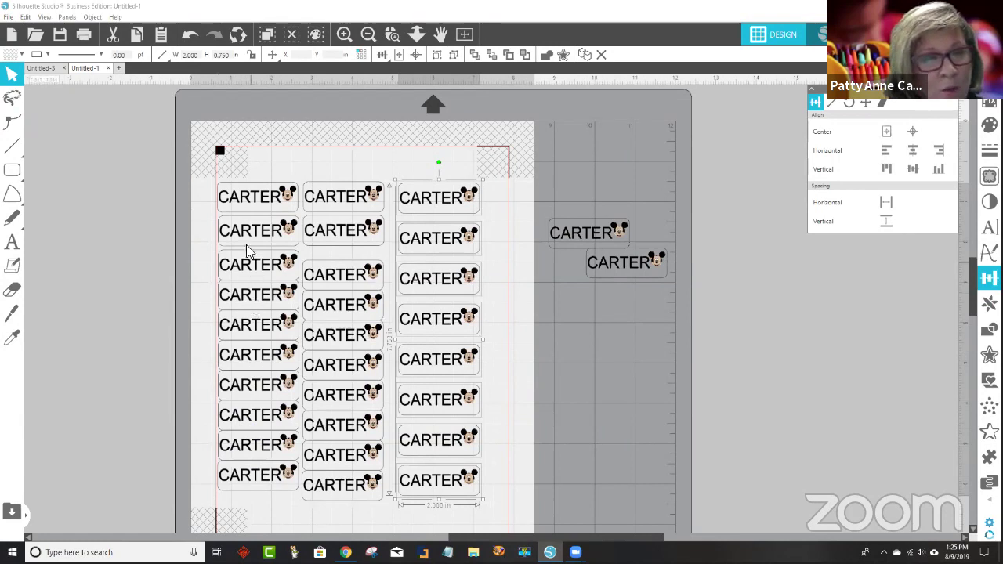
- Delete the first two columns of labels and replace them with two copies of the evenly spaced third column
{"action": "left_click_drag", "start_coordinate": [189, 192], "coordinate": [348, 495]}
{"action": "key", "text": "Delete"}
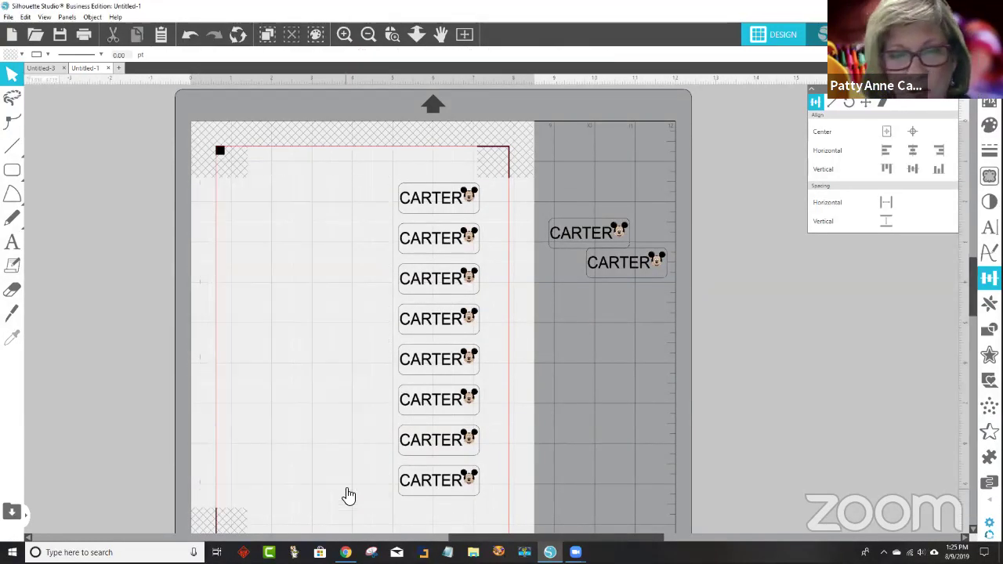
{"action": "left_click_drag", "start_coordinate": [382, 172], "coordinate": [470, 505]}
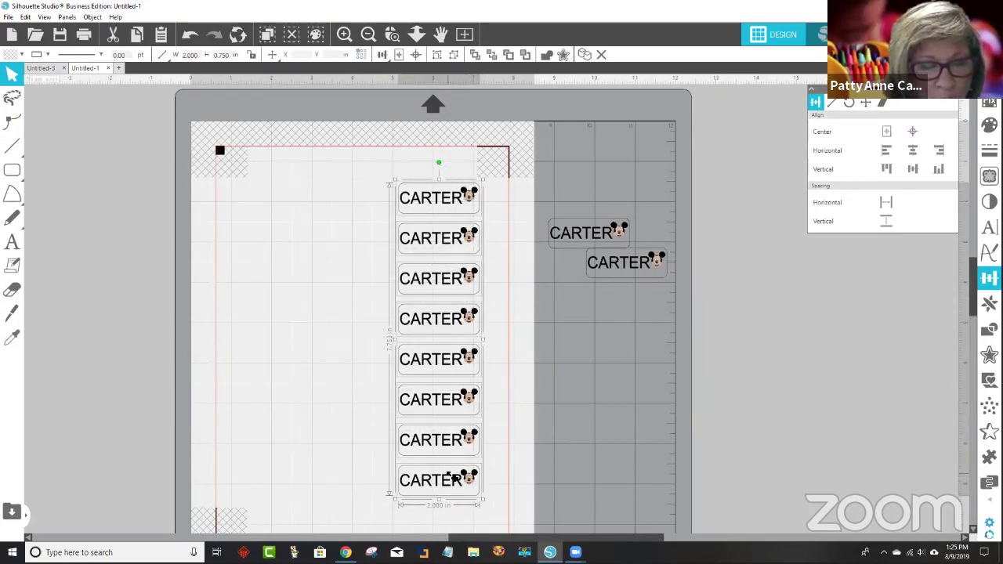
{"action": "left_click_drag", "start_coordinate": [409, 404], "coordinate": [336, 403]}
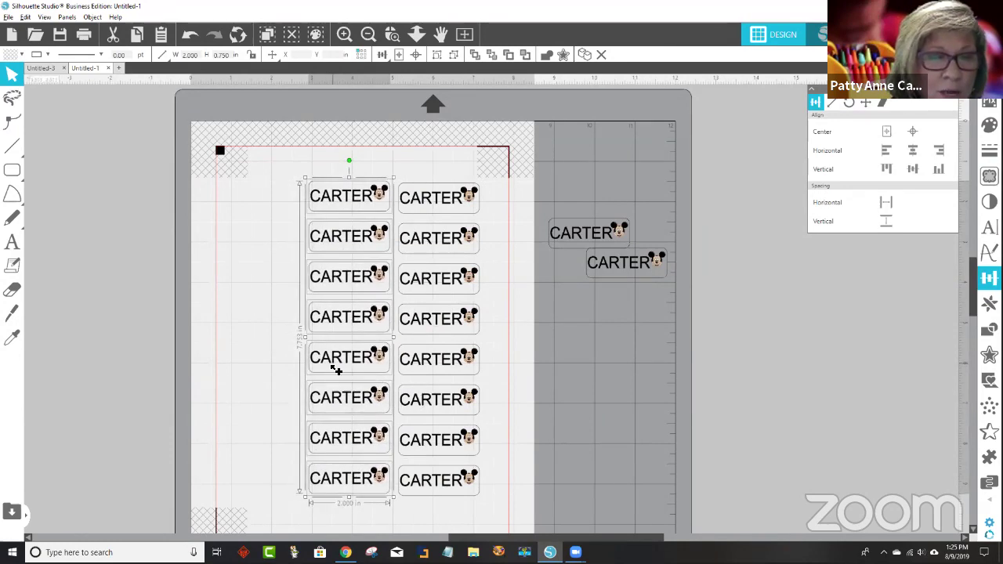
{"action": "left_click_drag", "start_coordinate": [305, 365], "coordinate": [246, 364]}
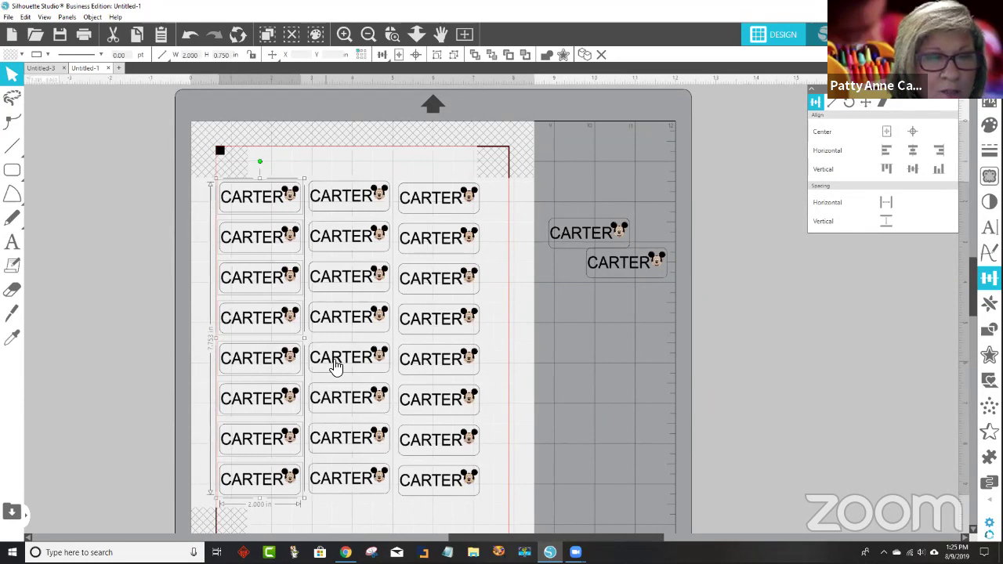
{"action": "left_click", "coordinate": [337, 366]}
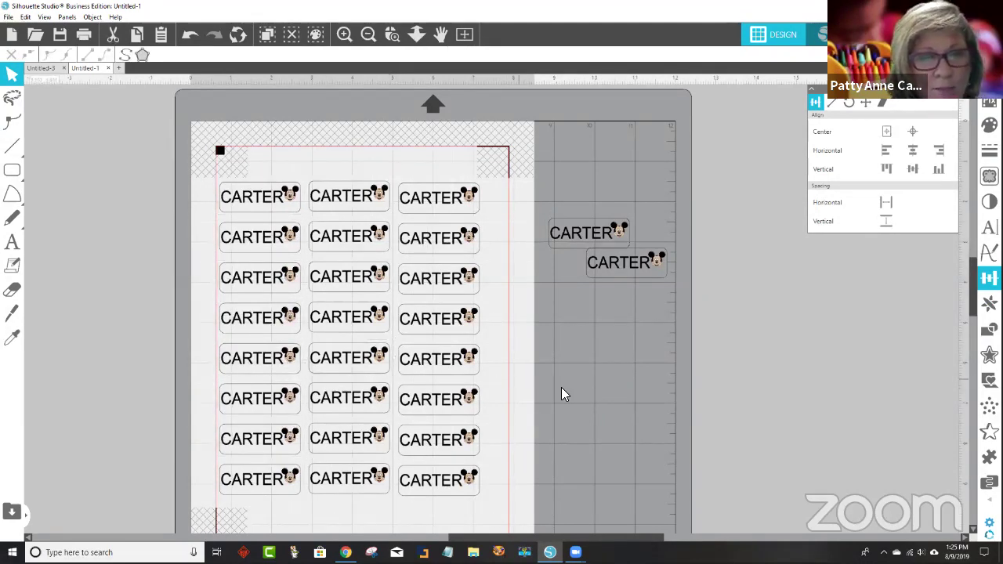
{"action": "left_click", "coordinate": [593, 227]}
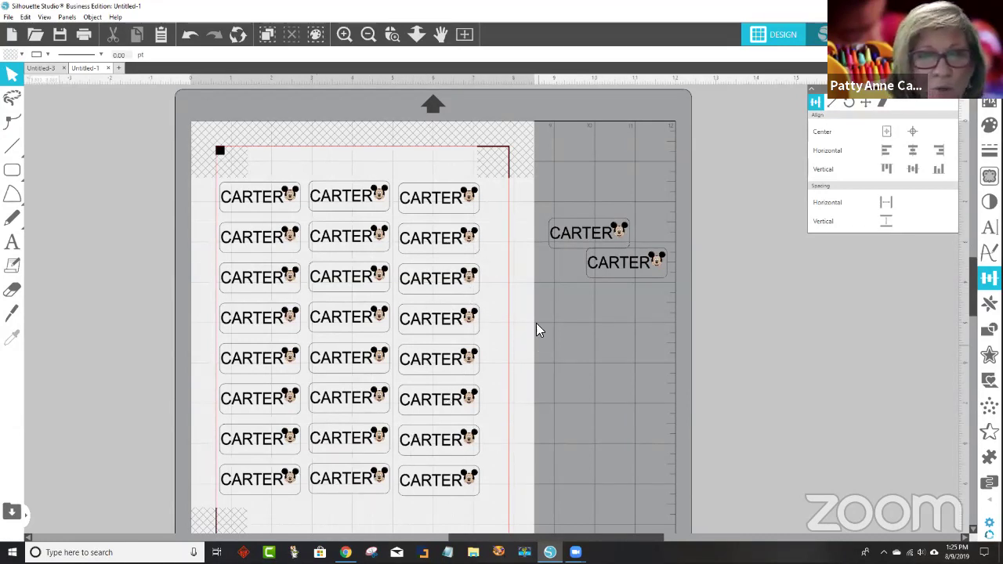
- Move the two spare labels from beside the page into the gap above the columns
{"action": "left_click", "coordinate": [573, 238]}
{"action": "left_click_drag", "start_coordinate": [578, 239], "coordinate": [290, 167]}
{"action": "left_click_drag", "start_coordinate": [632, 269], "coordinate": [397, 168]}
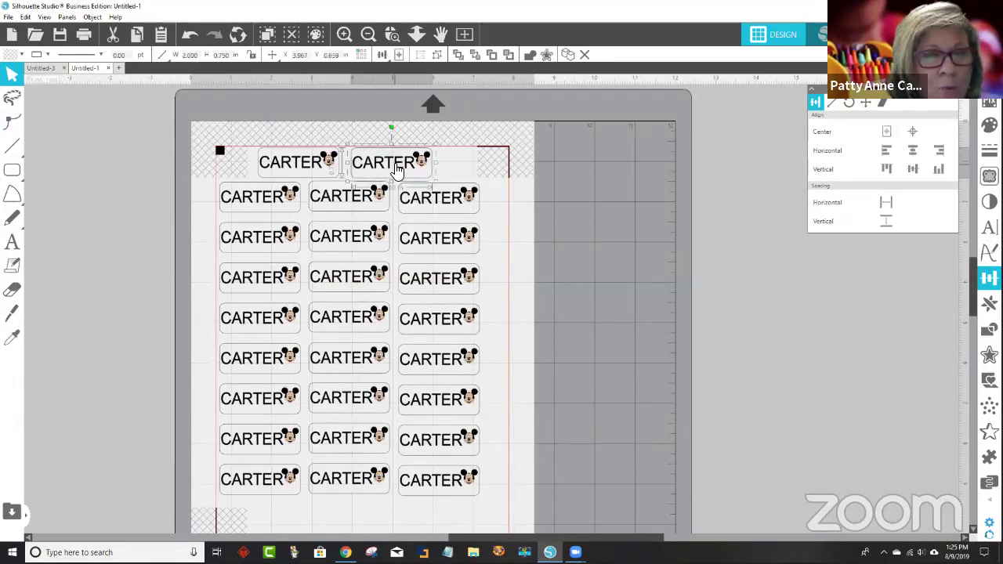
- Place four copies of the label beside the page and move two of them into the gap below the columns
{"action": "left_click_drag", "start_coordinate": [400, 169], "coordinate": [592, 453]}
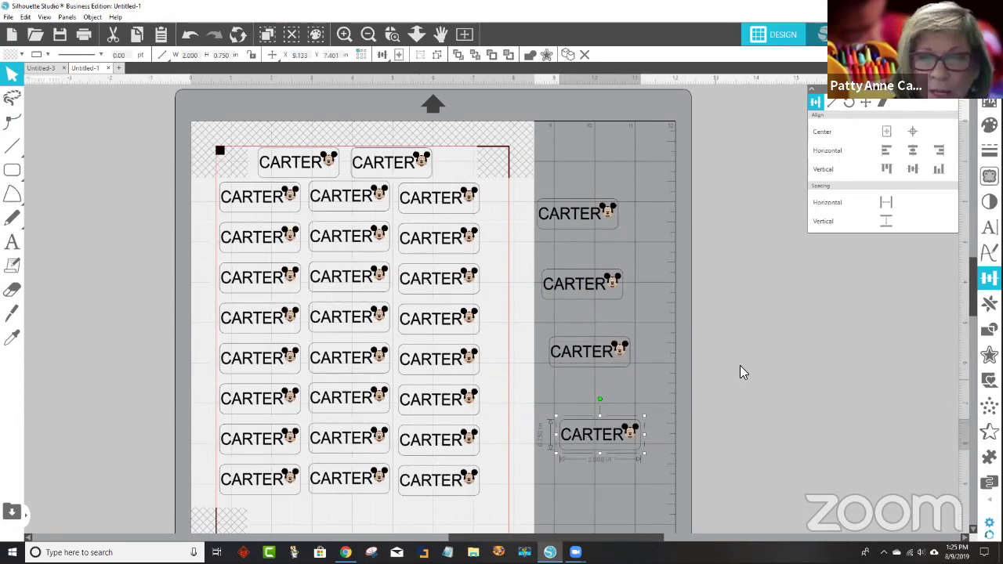
{"action": "scroll", "coordinate": [972, 286], "scroll_direction": "down", "scroll_amount": 2}
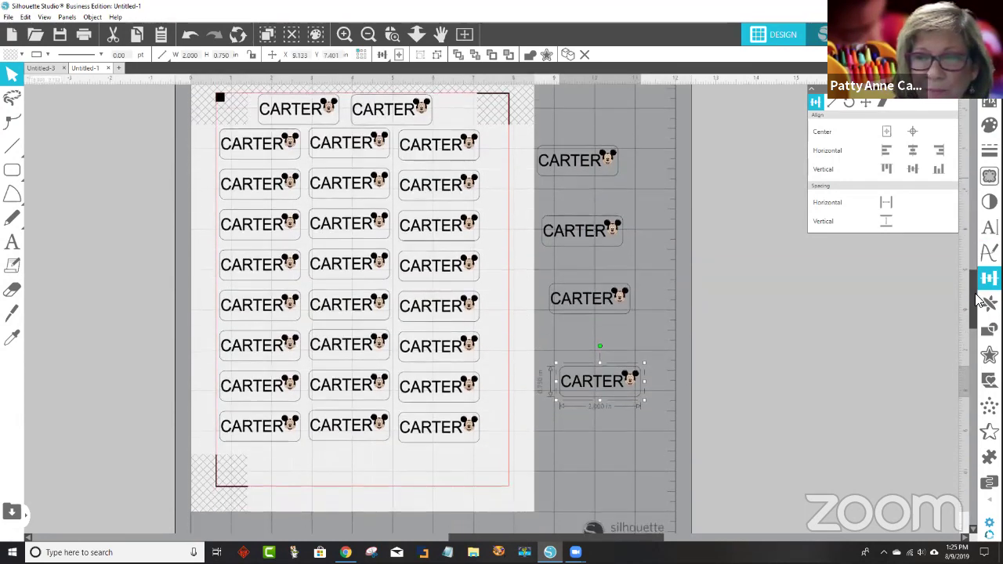
{"action": "left_click_drag", "start_coordinate": [572, 388], "coordinate": [287, 466]}
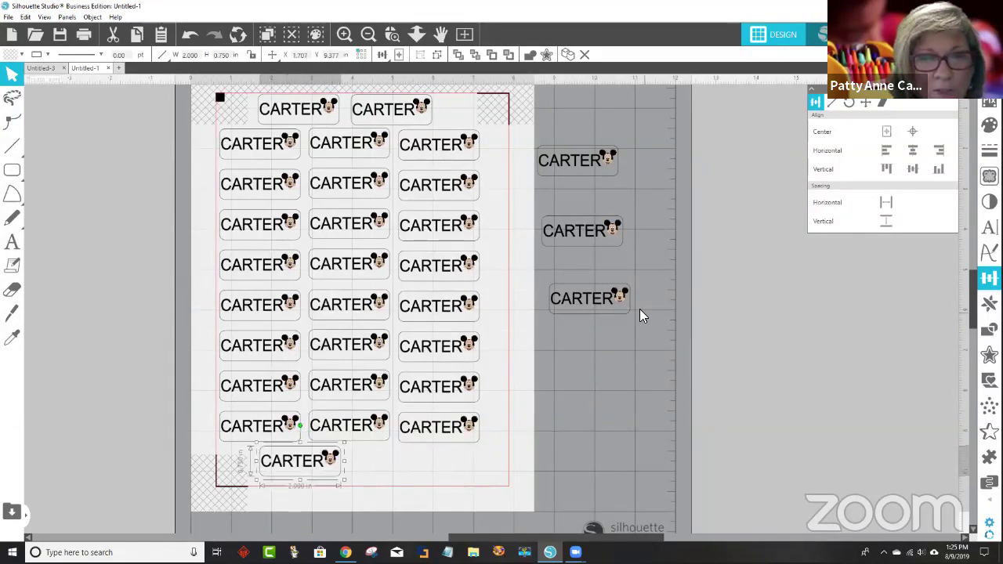
{"action": "left_click_drag", "start_coordinate": [604, 306], "coordinate": [417, 460]}
- Rotate a spare label vertically into the lower right page margin and shift the second and third labels of the bottom two rows left
{"action": "left_click_drag", "start_coordinate": [600, 235], "coordinate": [577, 247]}
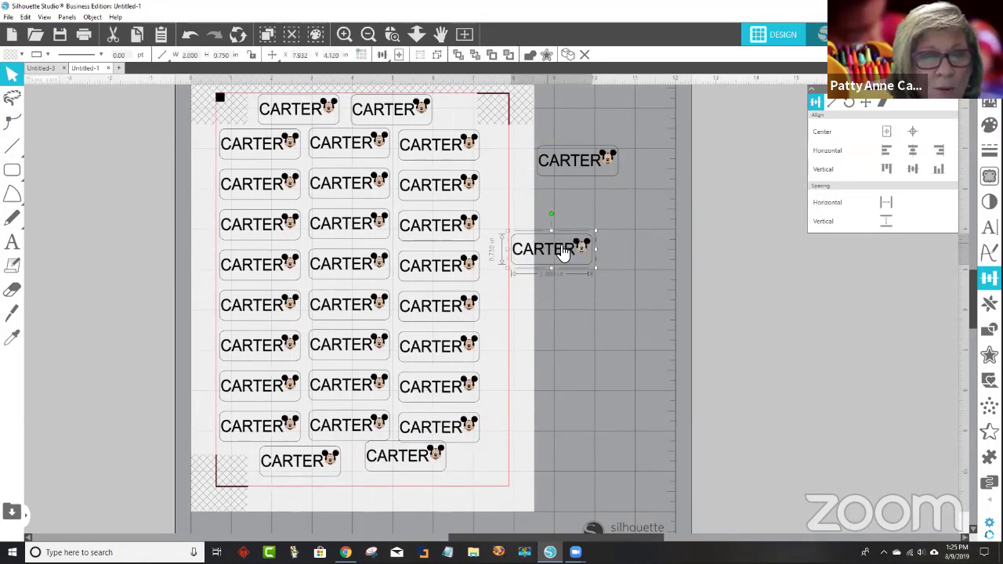
{"action": "left_click_drag", "start_coordinate": [551, 215], "coordinate": [497, 442]}
{"action": "left_click_drag", "start_coordinate": [365, 431], "coordinate": [400, 430]}
{"action": "left_click", "coordinate": [372, 428]}
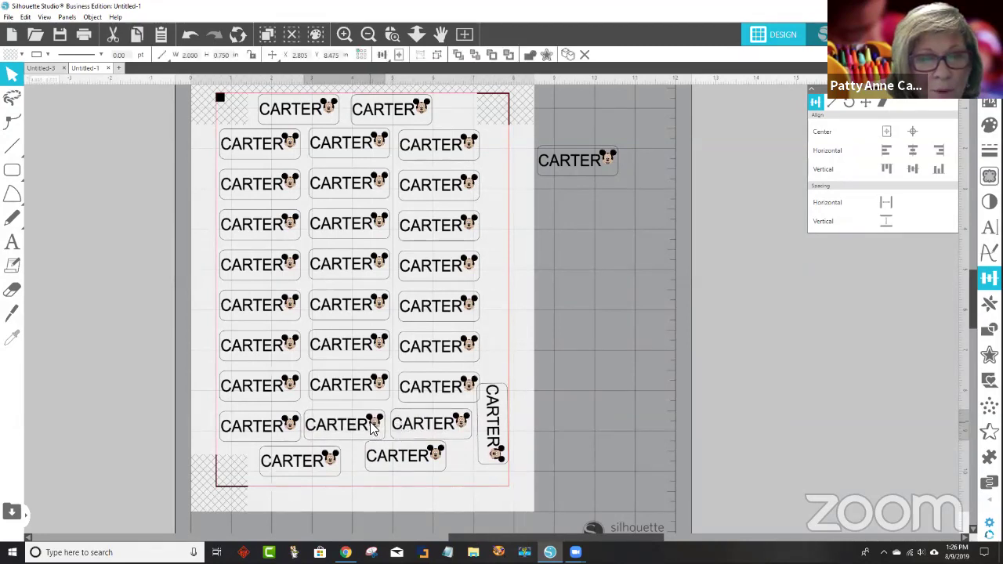
{"action": "left_click_drag", "start_coordinate": [354, 401], "coordinate": [372, 402]}
{"action": "left_click_drag", "start_coordinate": [439, 389], "coordinate": [431, 389]}
{"action": "left_click_drag", "start_coordinate": [490, 423], "coordinate": [486, 415]}
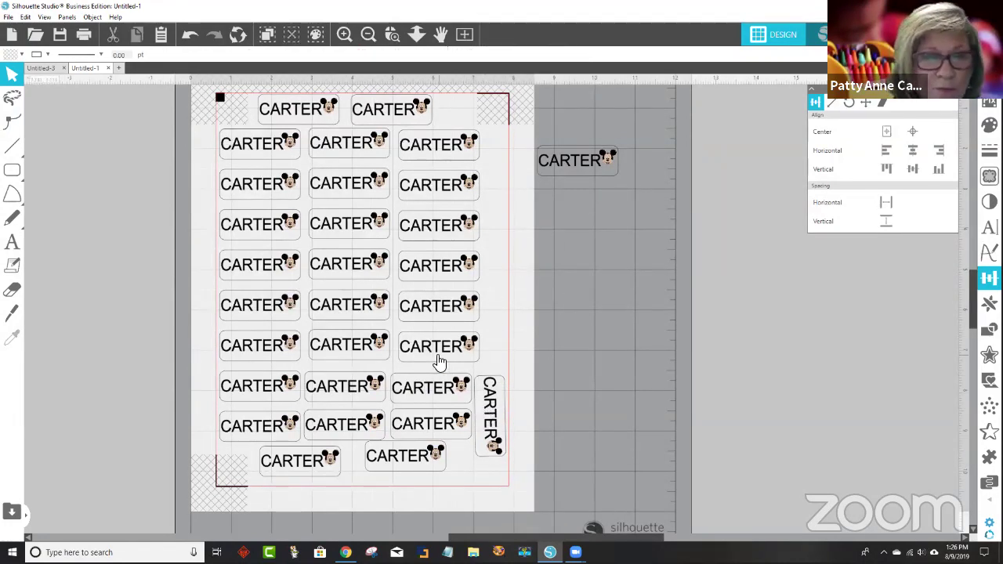
- Move the upper six labels of the third column slightly left to about X 5.00 in
{"action": "left_click_drag", "start_coordinate": [405, 349], "coordinate": [410, 317]}
{"action": "left_click_drag", "start_coordinate": [416, 272], "coordinate": [412, 271]}
{"action": "left_click_drag", "start_coordinate": [425, 235], "coordinate": [420, 233]}
{"action": "left_click_drag", "start_coordinate": [430, 186], "coordinate": [431, 150]}
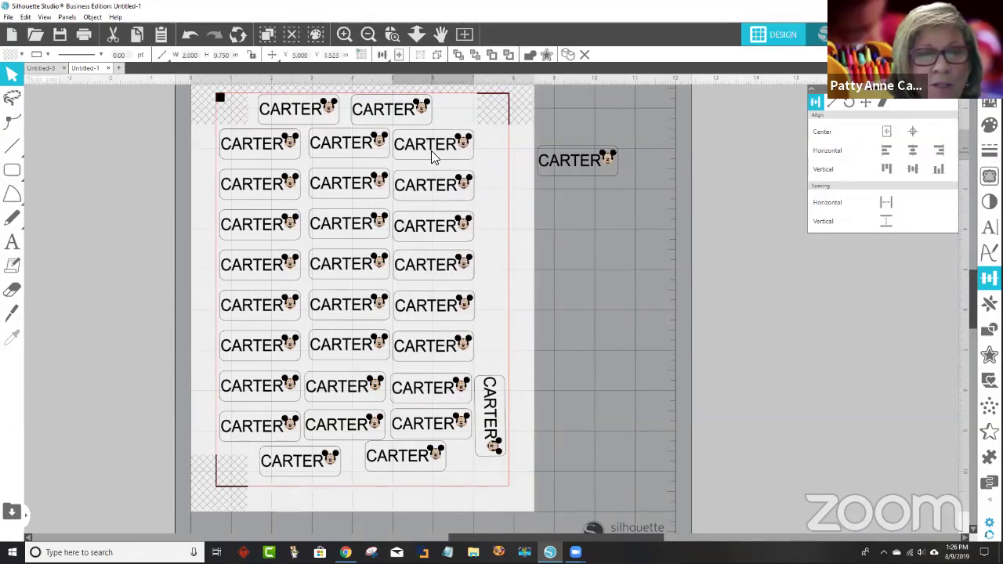
- Duplicate the vertical label up the right page margin and arrange the copies into a closely stacked column of four
{"action": "left_click", "coordinate": [492, 429]}
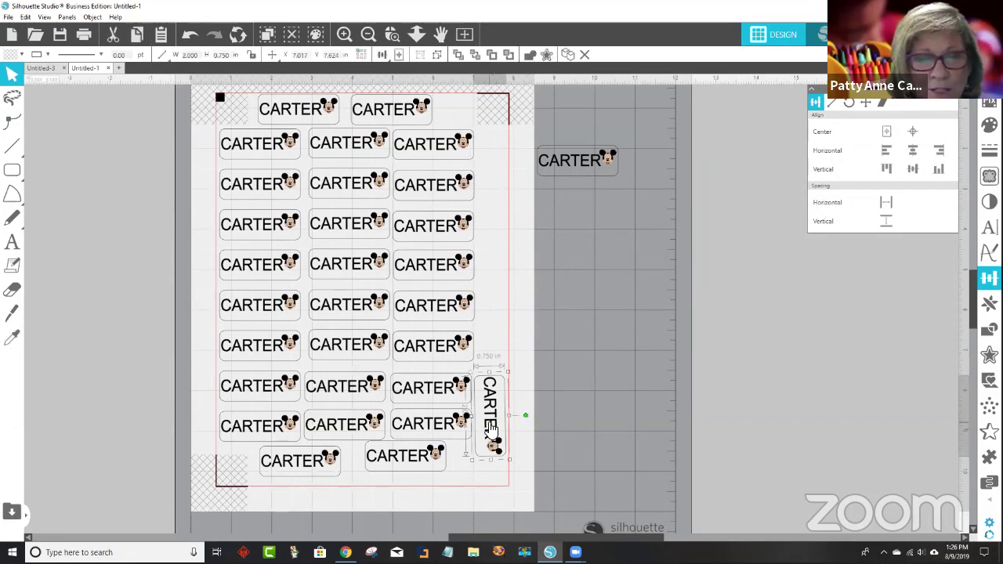
{"action": "left_click_drag", "start_coordinate": [491, 429], "coordinate": [493, 227]}
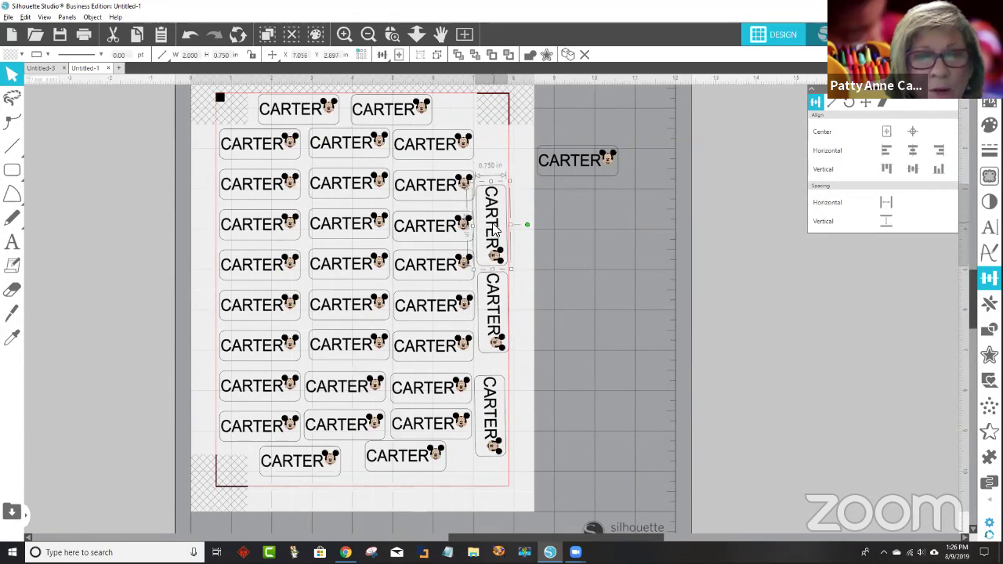
{"action": "left_click_drag", "start_coordinate": [490, 429], "coordinate": [490, 452]}
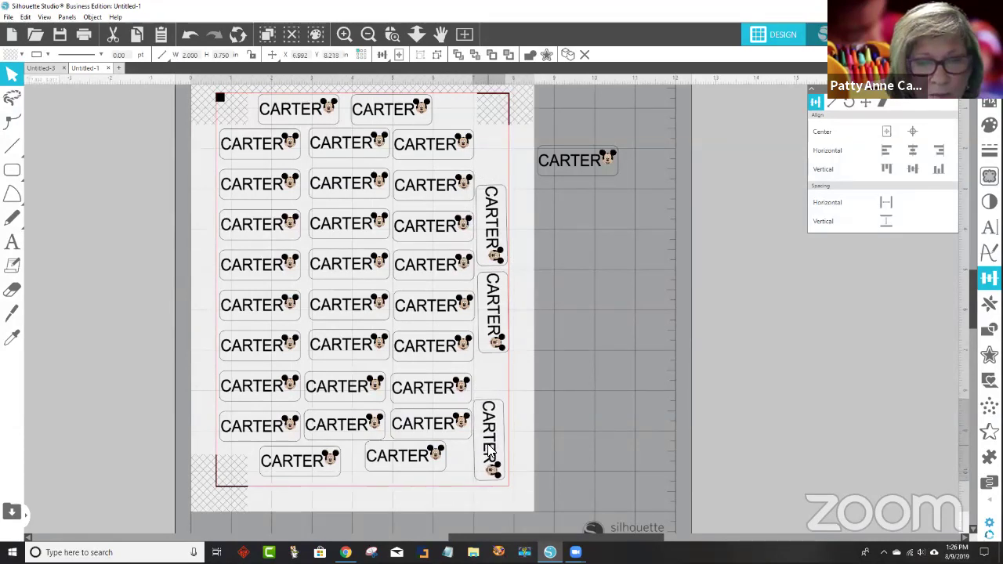
{"action": "left_click_drag", "start_coordinate": [506, 301], "coordinate": [507, 342]}
{"action": "left_click_drag", "start_coordinate": [495, 246], "coordinate": [495, 288]}
{"action": "key", "text": "Escape"}
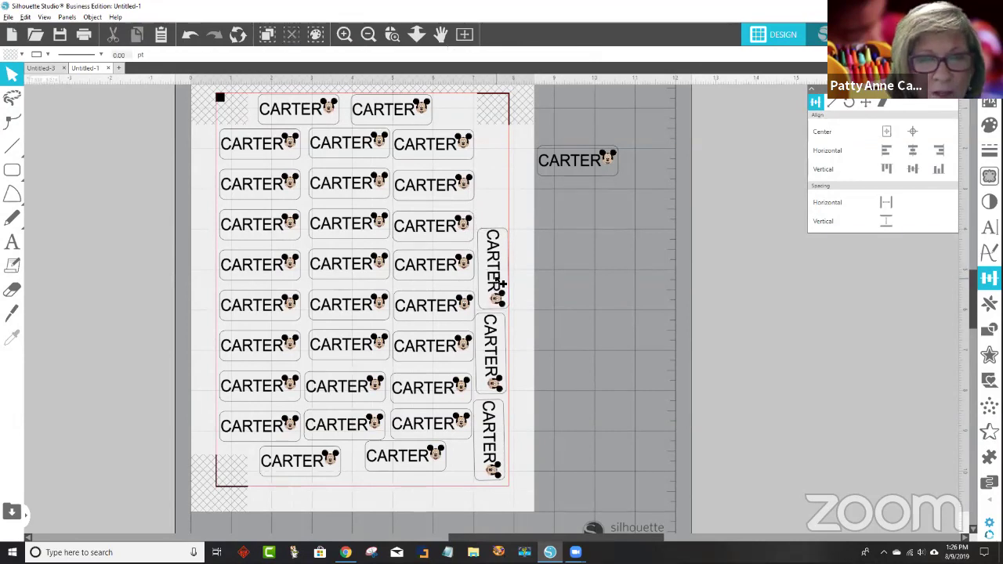
{"action": "left_click_drag", "start_coordinate": [501, 283], "coordinate": [490, 188]}
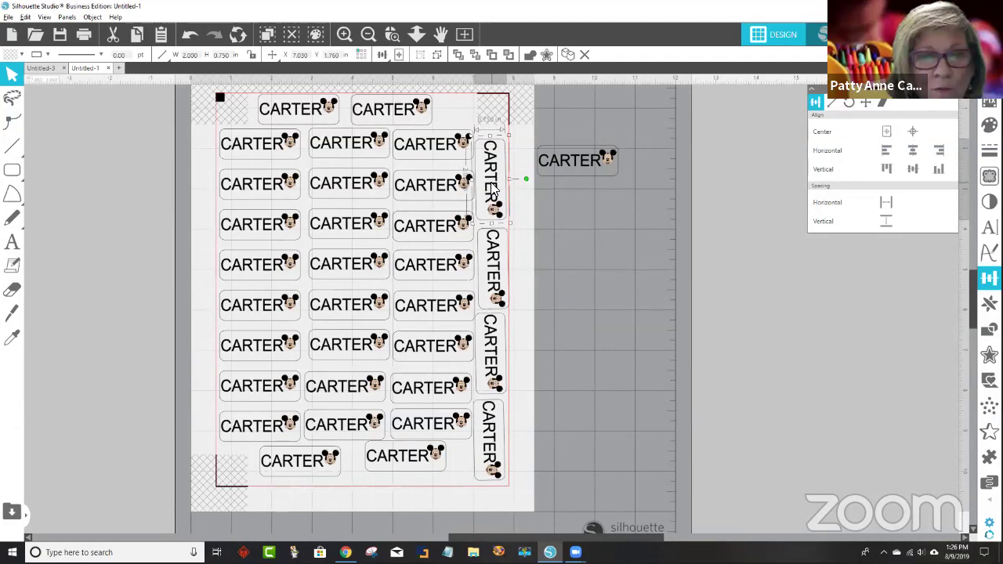
- Delete the leftover label beside the page
{"action": "left_click", "coordinate": [450, 175]}
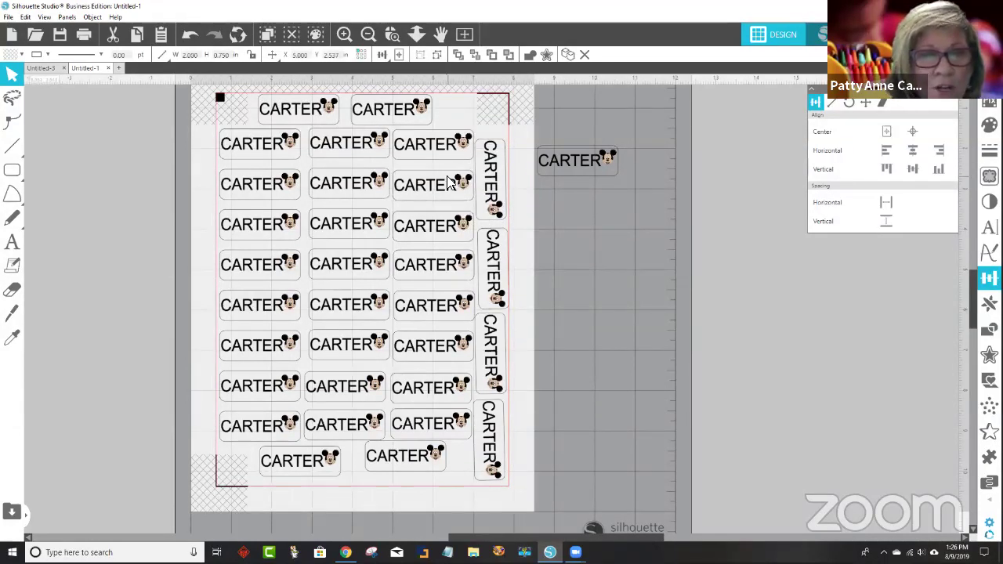
{"action": "left_click", "coordinate": [478, 157]}
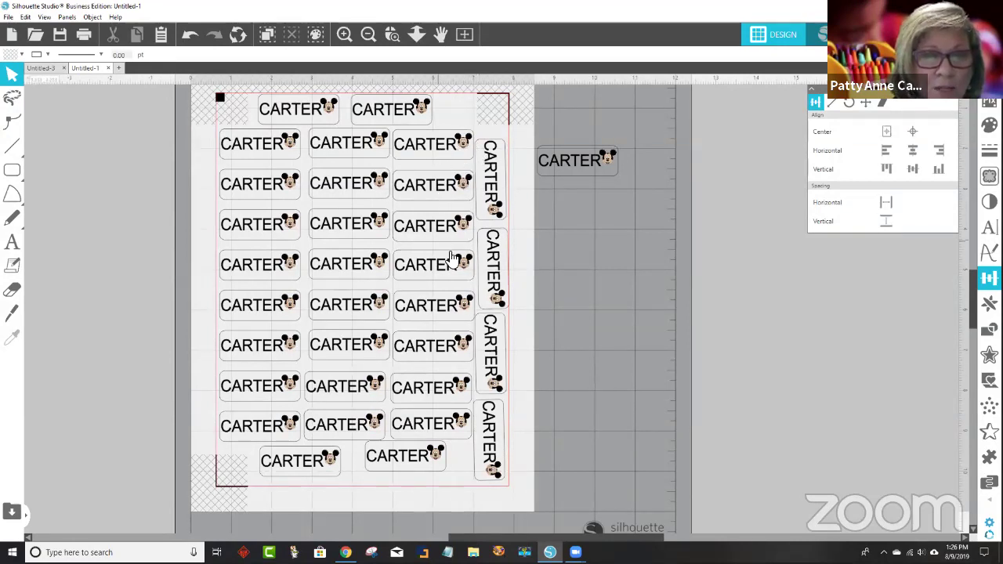
{"action": "left_click", "coordinate": [570, 163]}
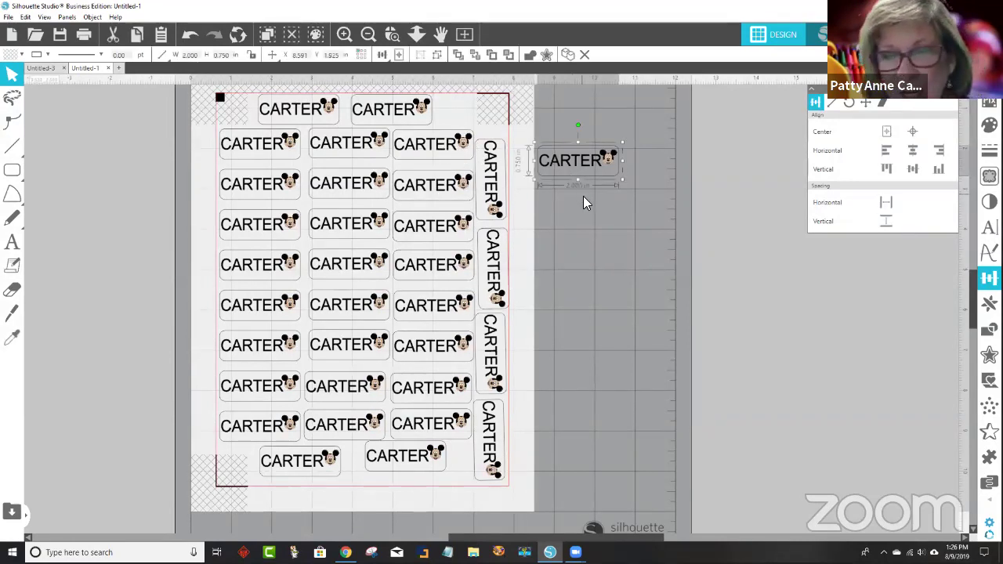
{"action": "key", "text": "Delete"}
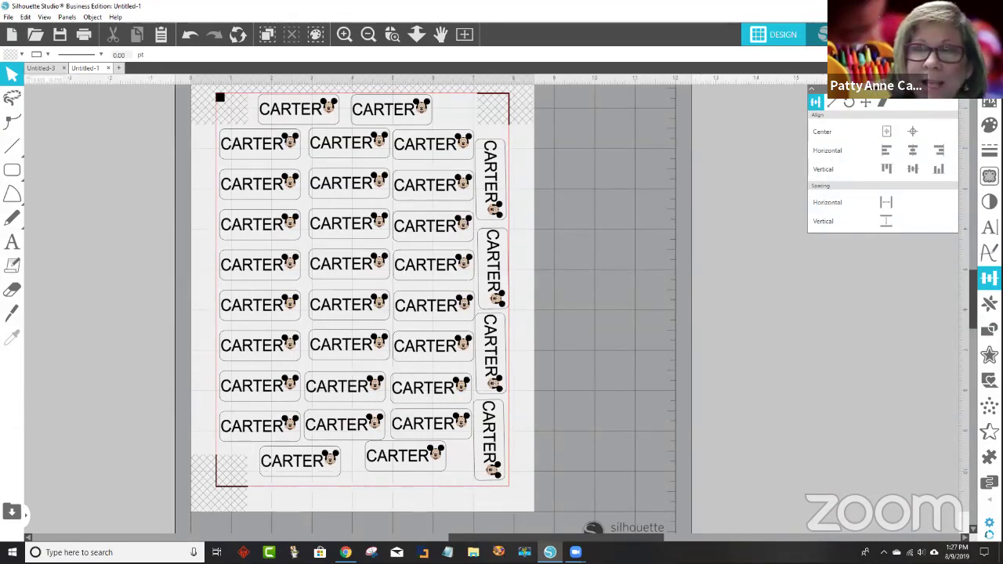
- Open the Send view and inspect the cut lines around the top labels and their Mickey heads up close
{"action": "left_click", "coordinate": [822, 34]}
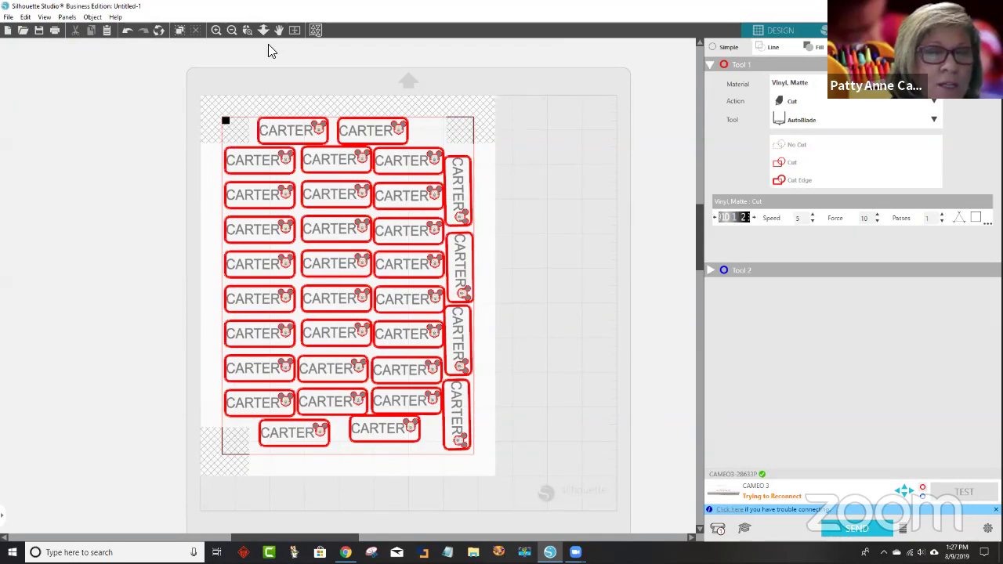
{"action": "left_click", "coordinate": [248, 31]}
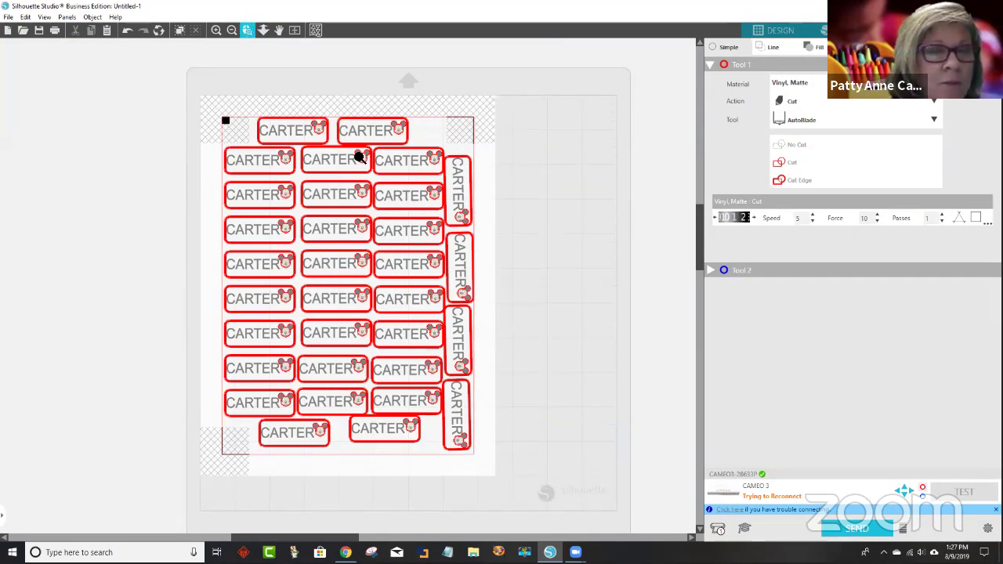
{"action": "left_click_drag", "start_coordinate": [365, 189], "coordinate": [222, 77]}
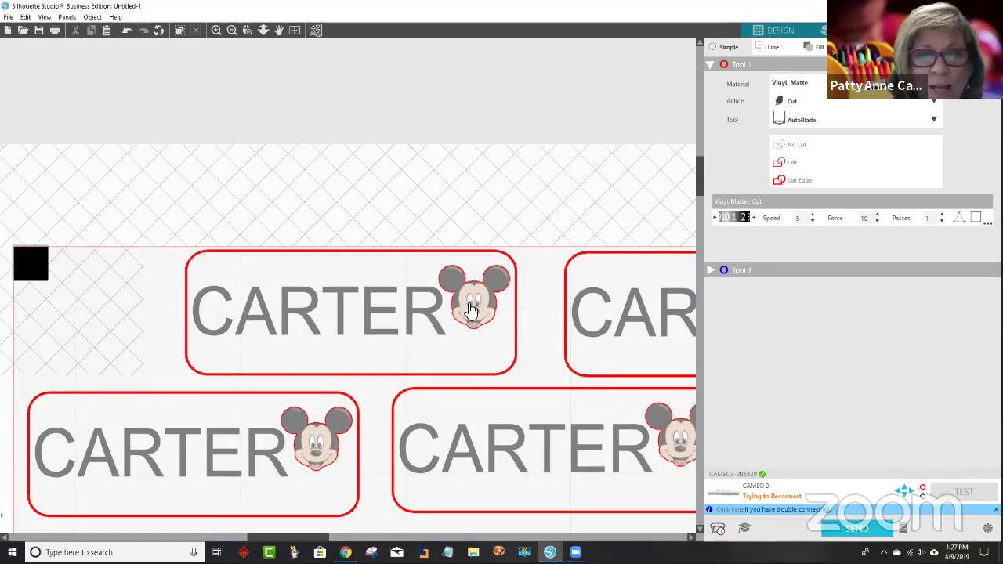
{"action": "left_click", "coordinate": [231, 29]}
{"action": "left_click", "coordinate": [231, 29]}
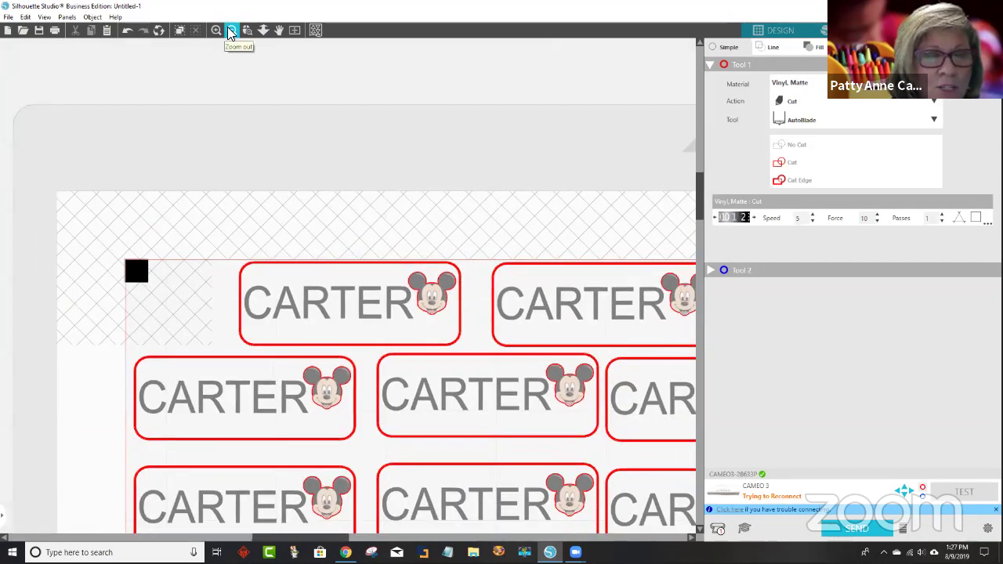
- Select all the labels on the page, try Cut on them, and set them to Cut Edge
{"action": "left_click", "coordinate": [231, 30]}
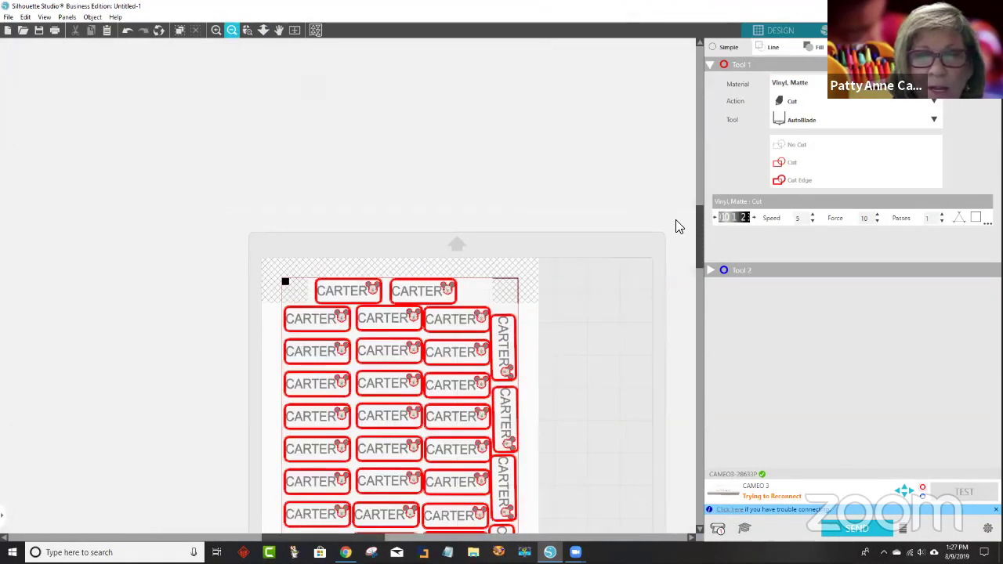
{"action": "left_click", "coordinate": [702, 271]}
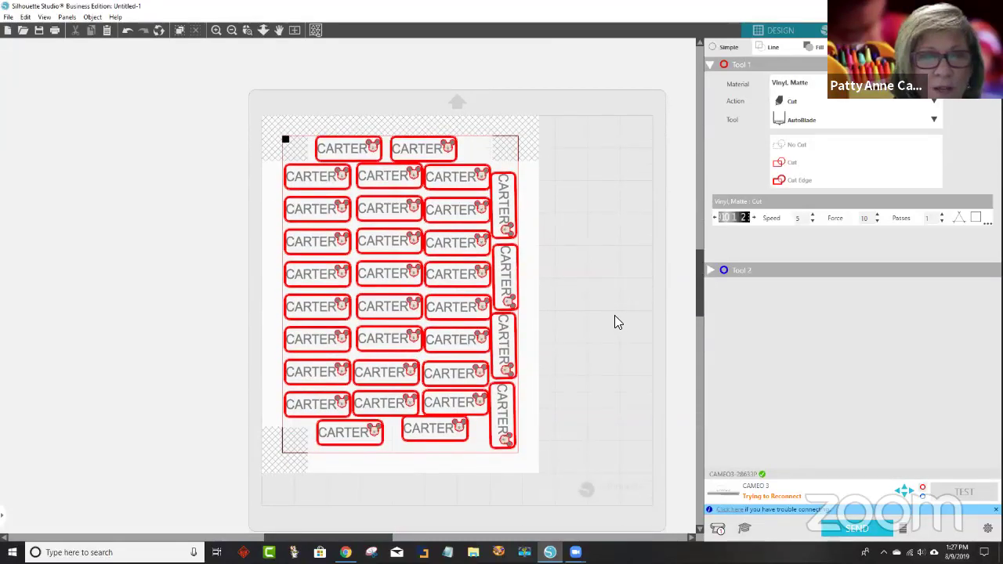
{"action": "left_click_drag", "start_coordinate": [268, 122], "coordinate": [521, 469]}
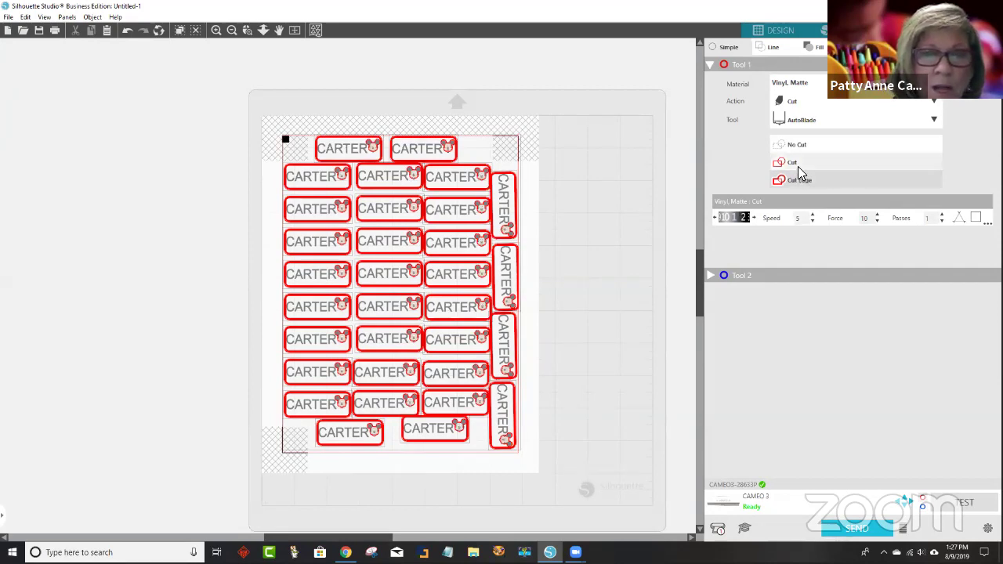
{"action": "left_click", "coordinate": [796, 162]}
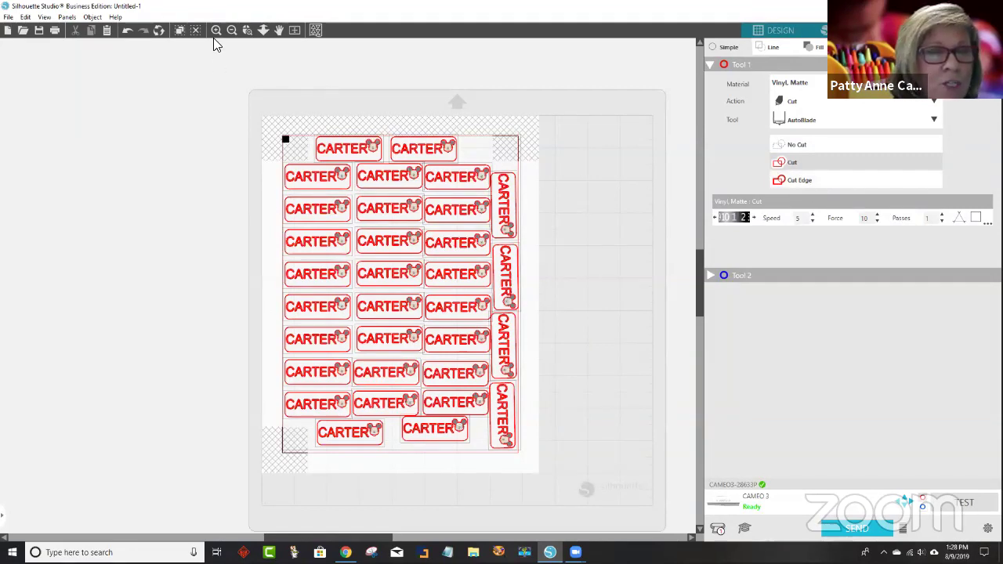
{"action": "left_click", "coordinate": [248, 29]}
{"action": "left_click_drag", "start_coordinate": [287, 116], "coordinate": [442, 219]}
{"action": "left_click", "coordinate": [384, 108]}
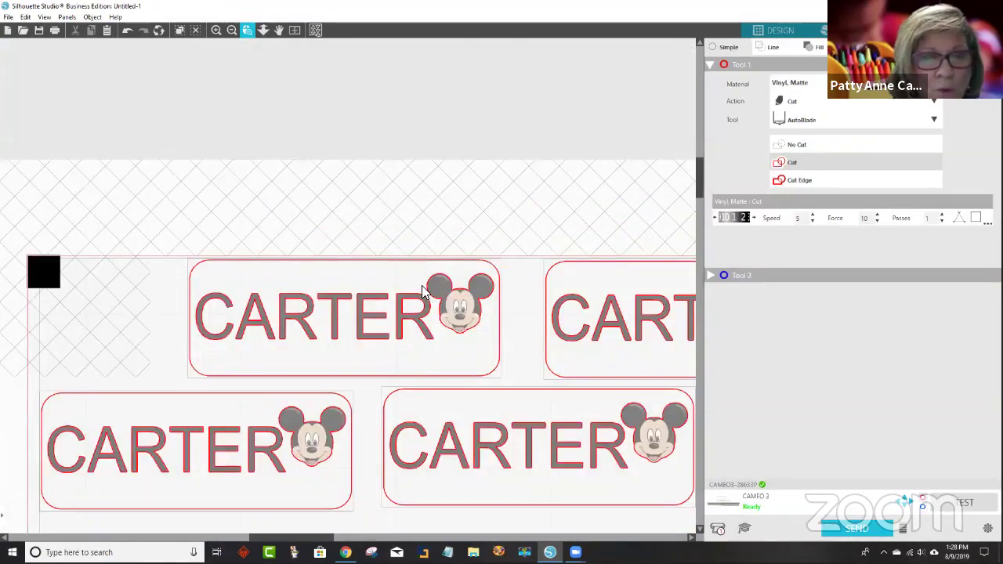
{"action": "left_click", "coordinate": [816, 180]}
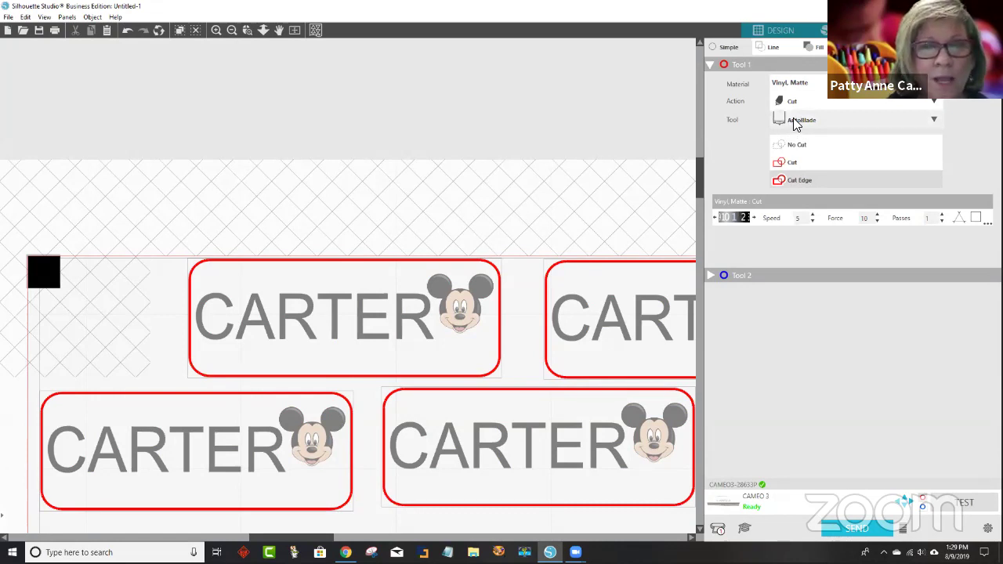
- Set Tool 1 to Ratchet Blade and the material to Heat Transfer, Printable (Dark Fabric)
{"action": "left_click", "coordinate": [795, 122]}
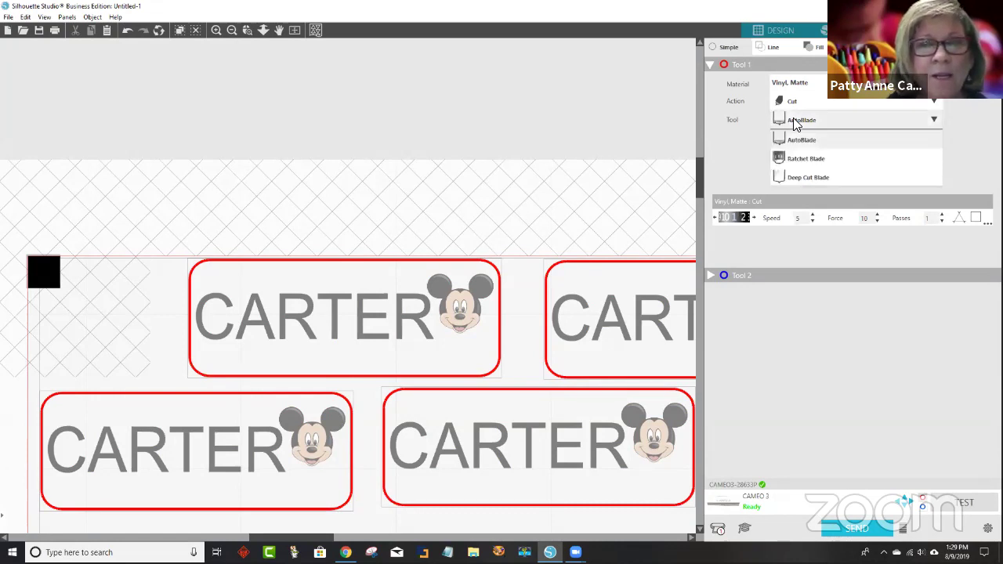
{"action": "left_click", "coordinate": [805, 159]}
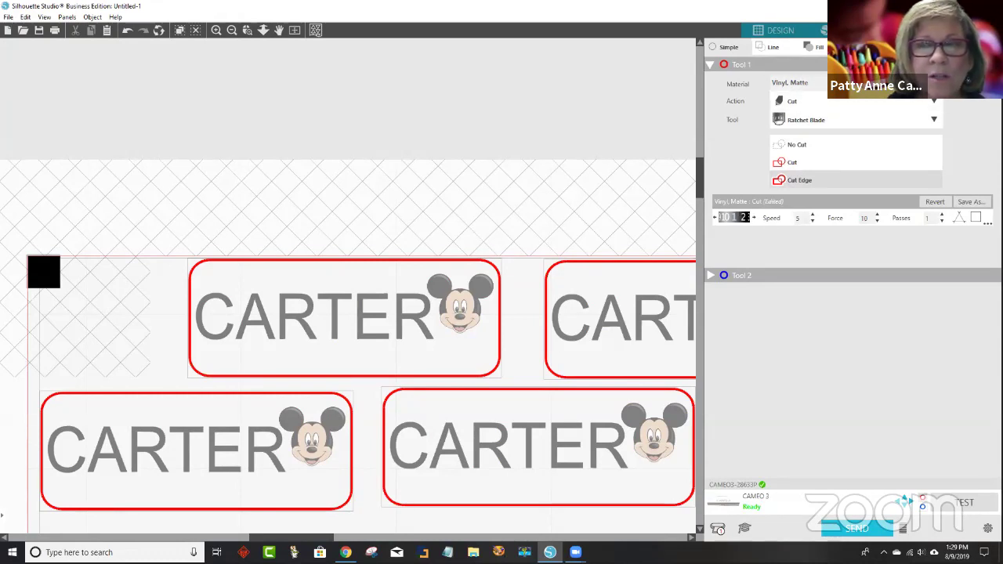
{"action": "left_click", "coordinate": [933, 82]}
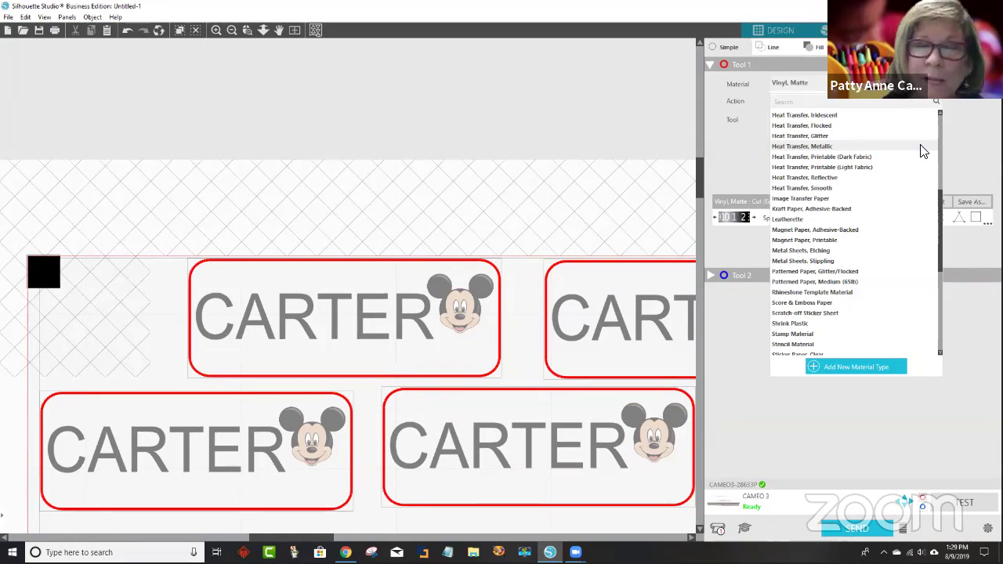
{"action": "left_click", "coordinate": [647, 32]}
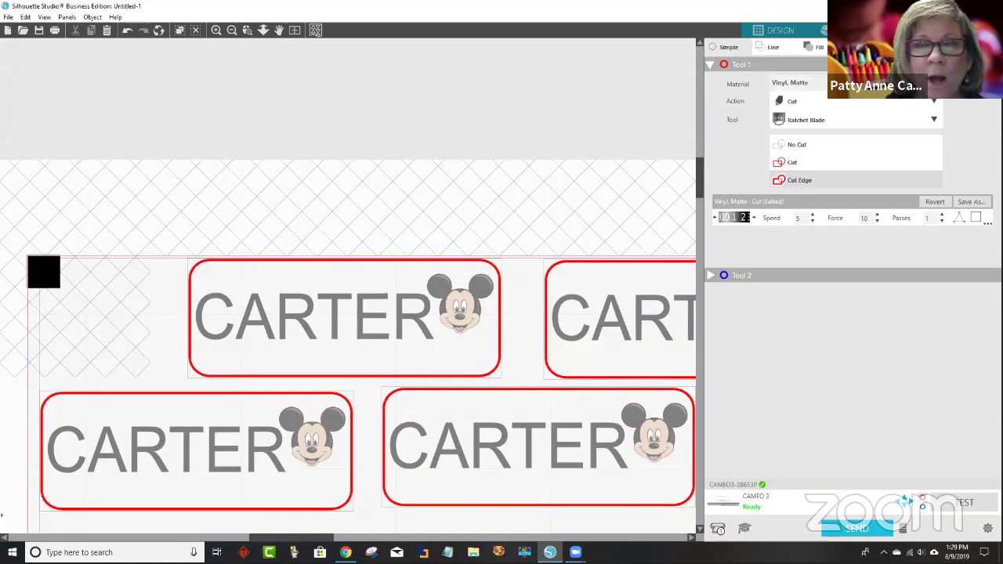
{"action": "left_click", "coordinate": [791, 82]}
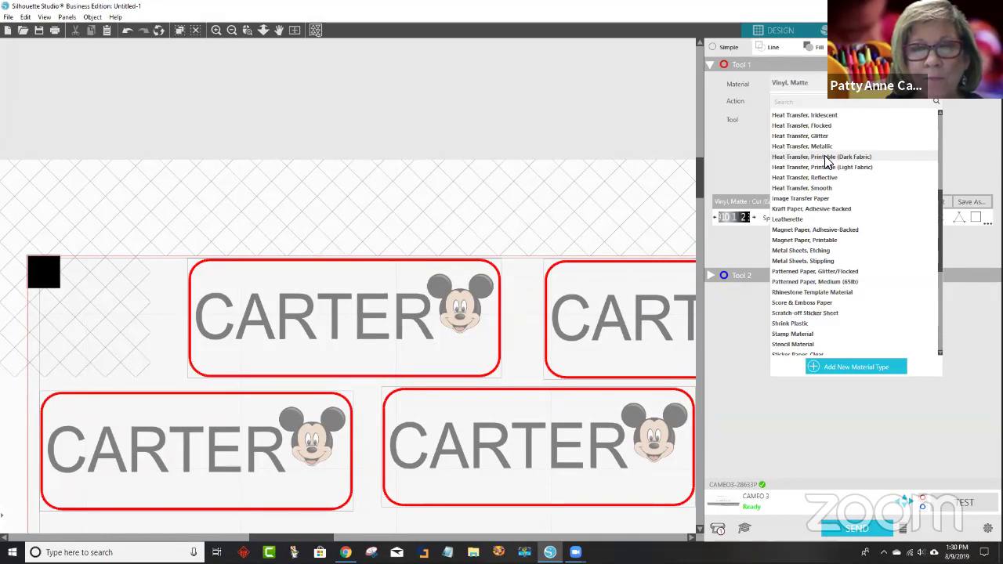
{"action": "left_click", "coordinate": [724, 249]}
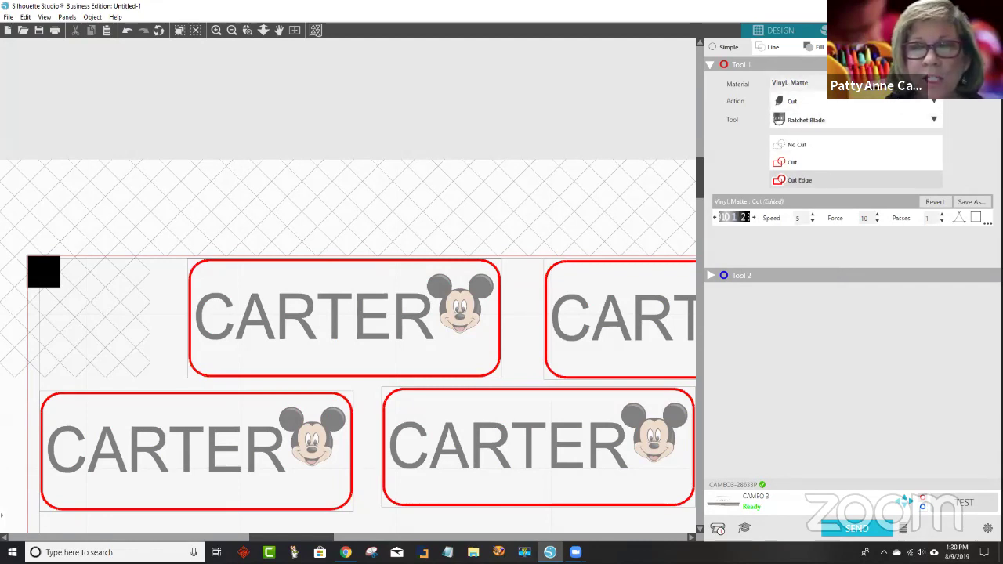
{"action": "left_click", "coordinate": [822, 82]}
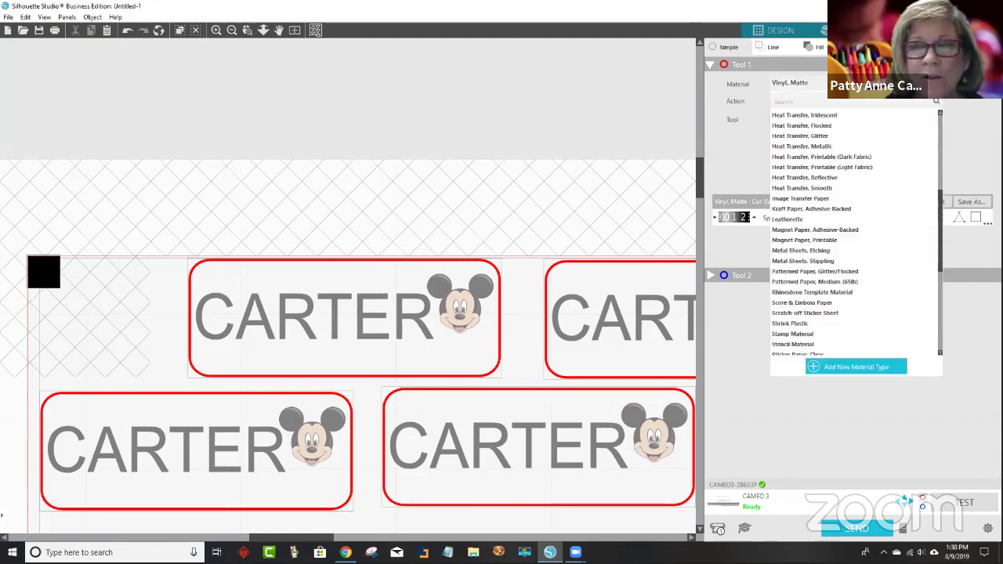
{"action": "left_click", "coordinate": [816, 157]}
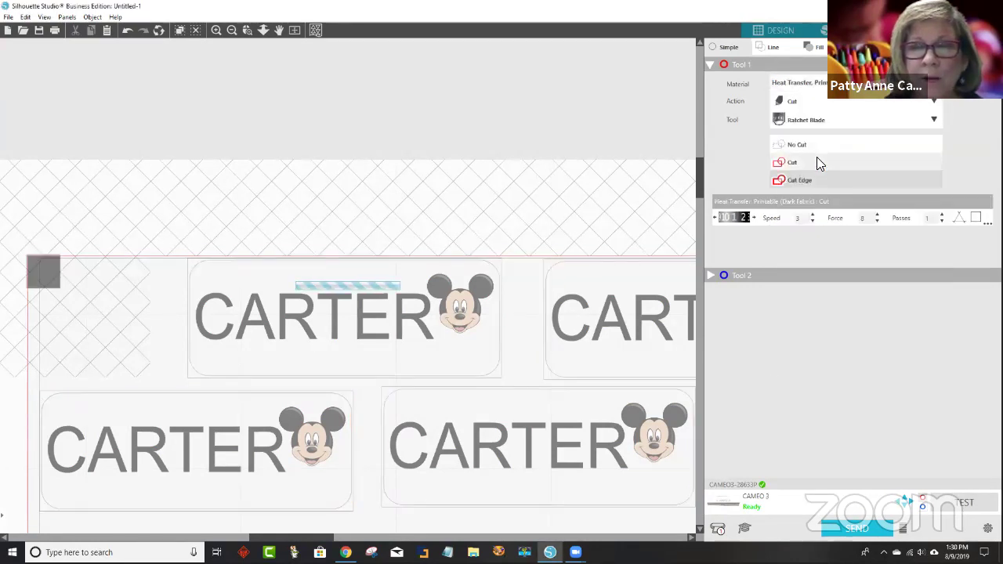
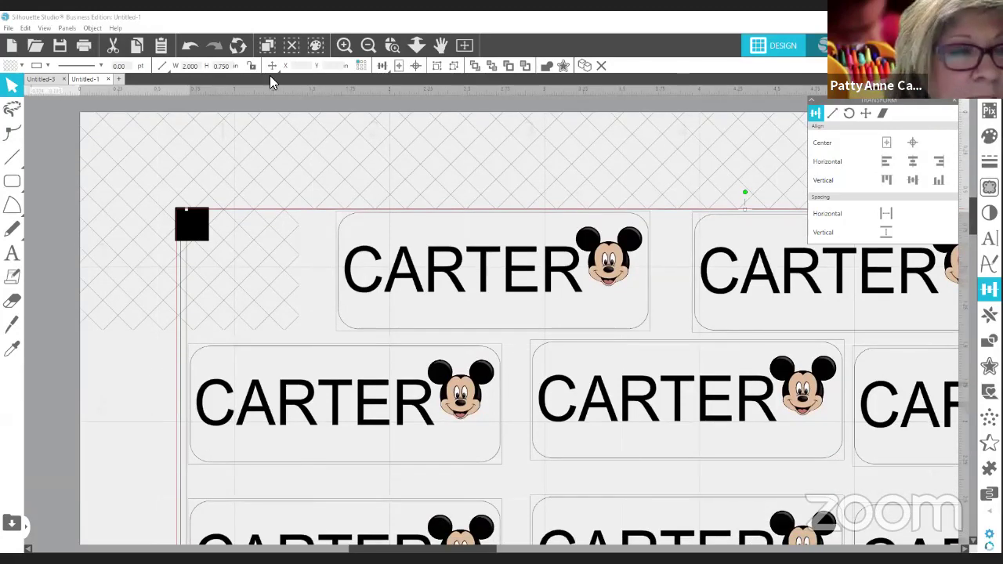
- Save the label sheet to the hard drive in the Website SVGS folder as an SVG, using the name on the labels as file name
{"action": "left_click", "coordinate": [8, 29]}
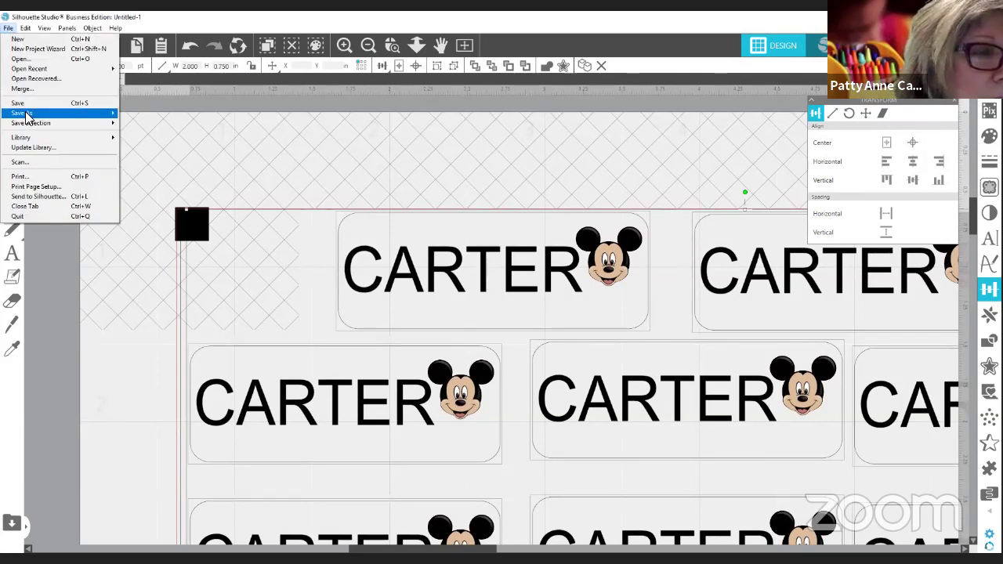
{"action": "mouse_move", "coordinate": [26, 116]}
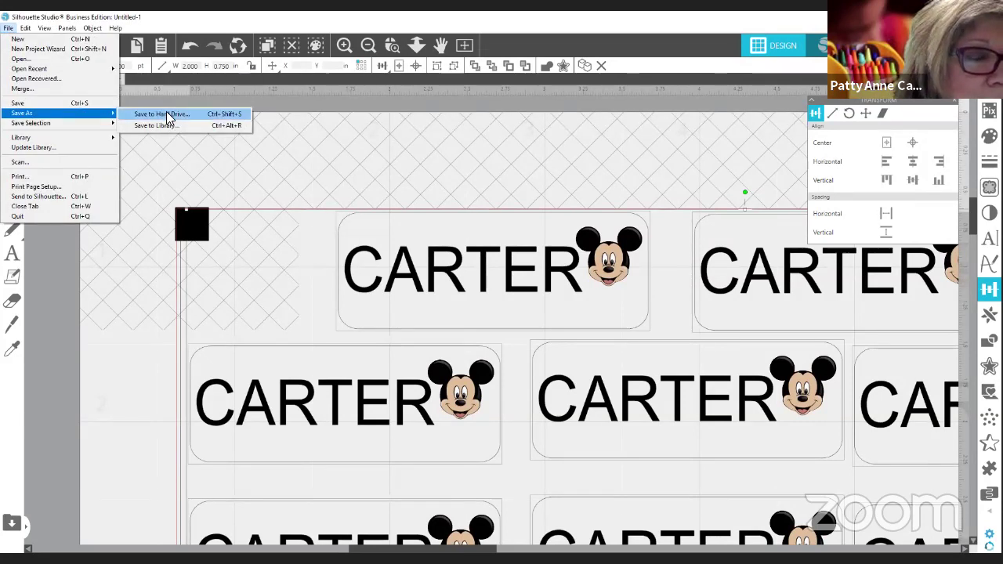
{"action": "left_click", "coordinate": [167, 114]}
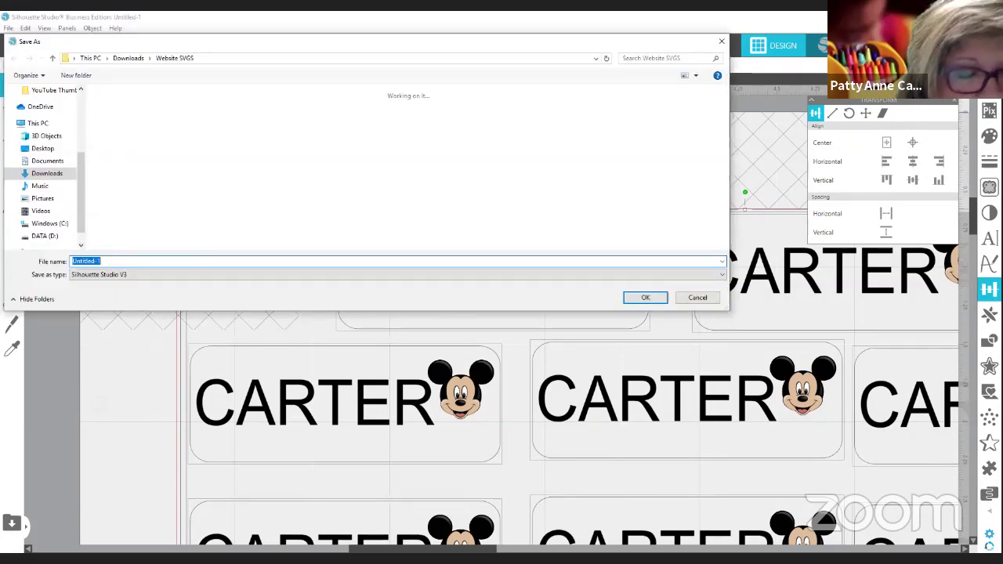
{"action": "type", "text": "CARTER"}
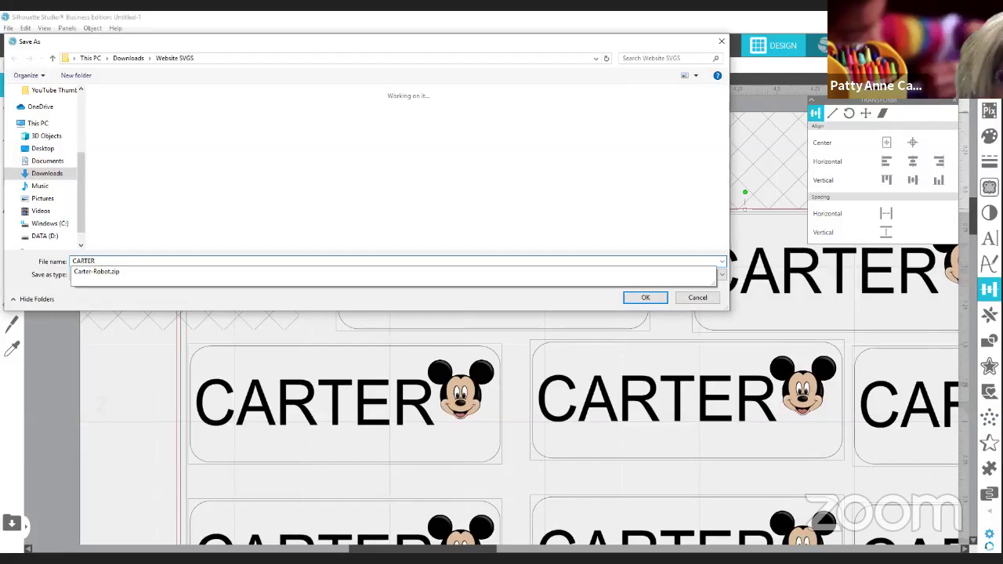
{"action": "left_click", "coordinate": [112, 305]}
{"action": "left_click", "coordinate": [103, 277]}
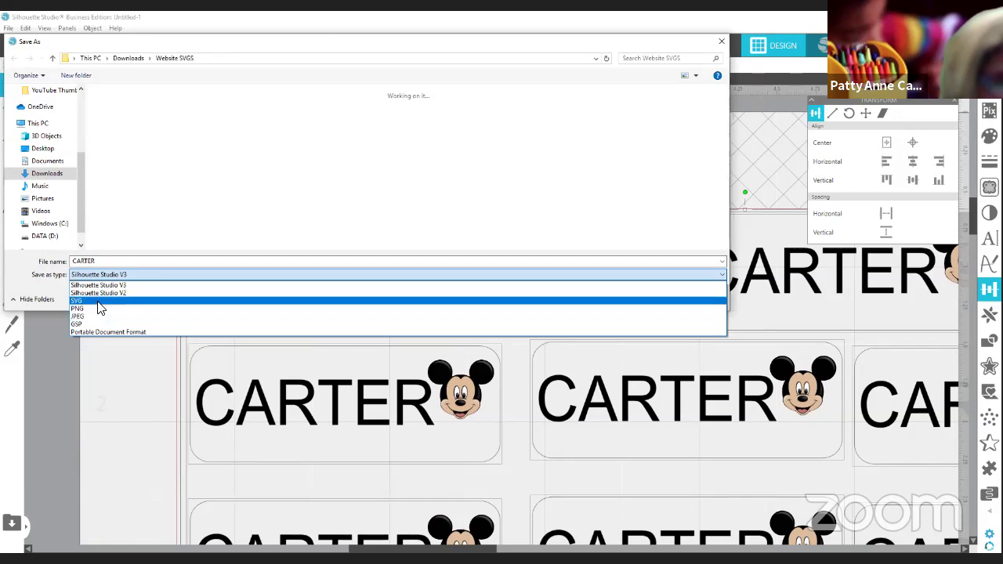
{"action": "left_click", "coordinate": [98, 301]}
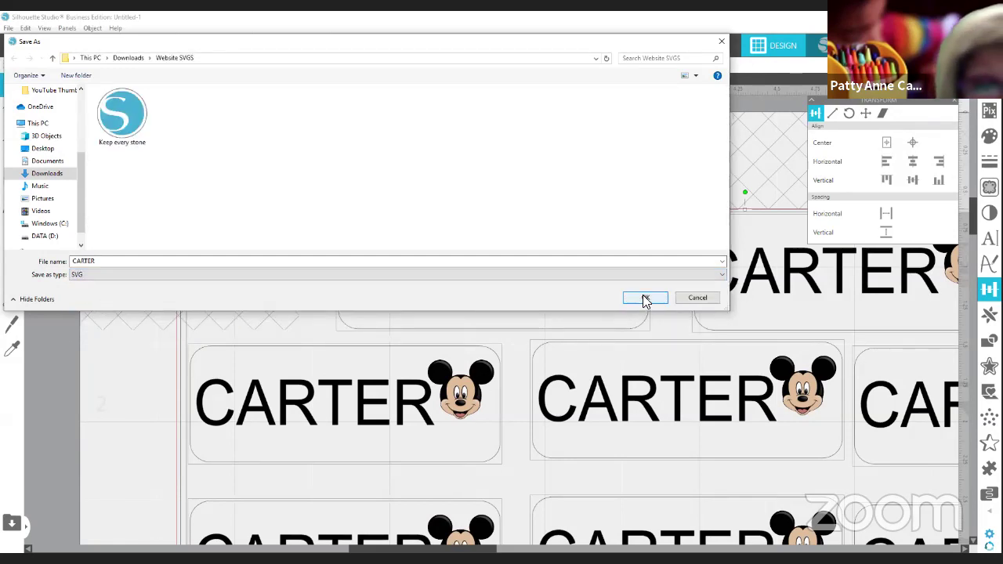
{"action": "left_click", "coordinate": [644, 298]}
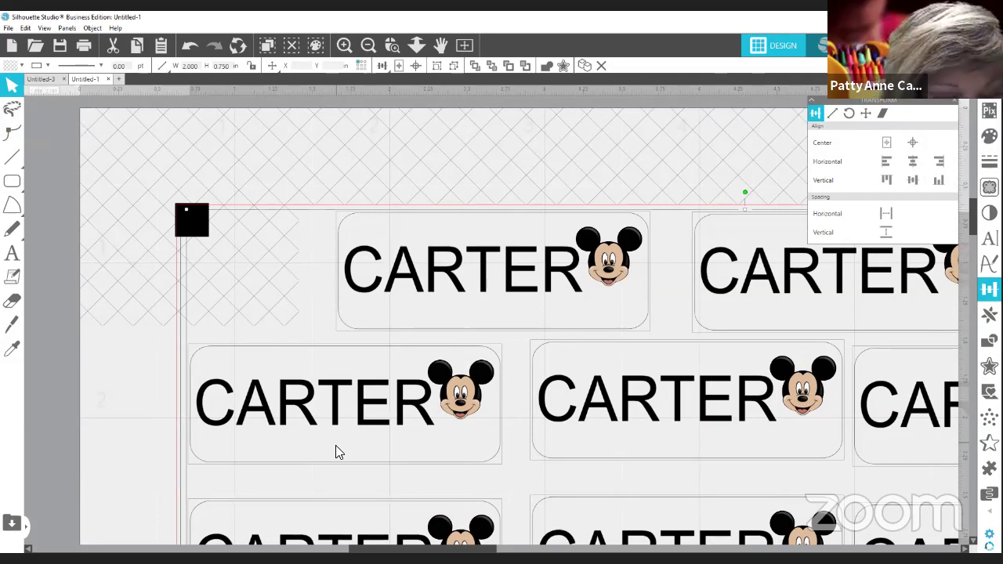
- Deselect the labels and save the sheet to the hard drive as an SVG again, replacing the existing file of the same name
{"action": "left_click", "coordinate": [335, 447]}
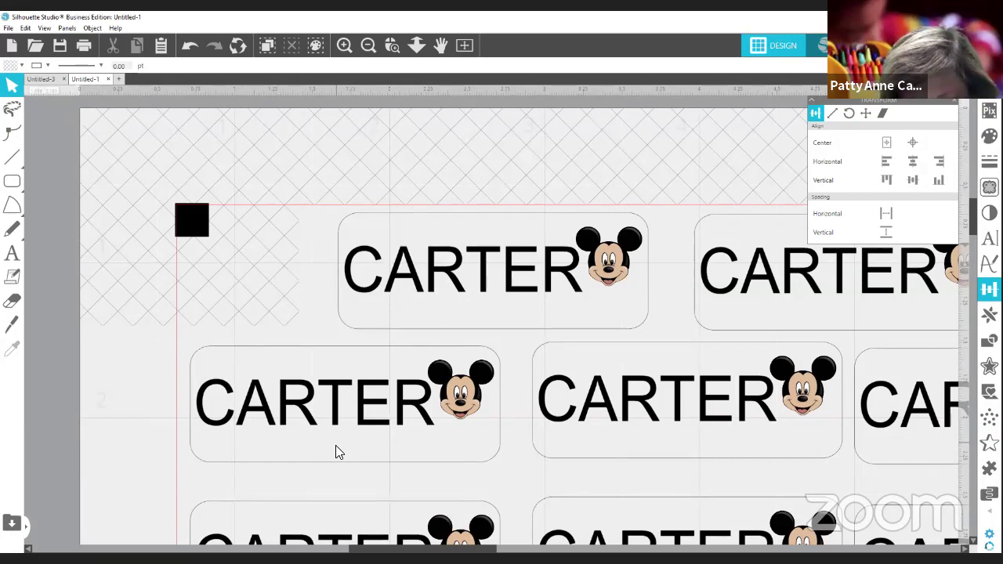
{"action": "right_click", "coordinate": [335, 445]}
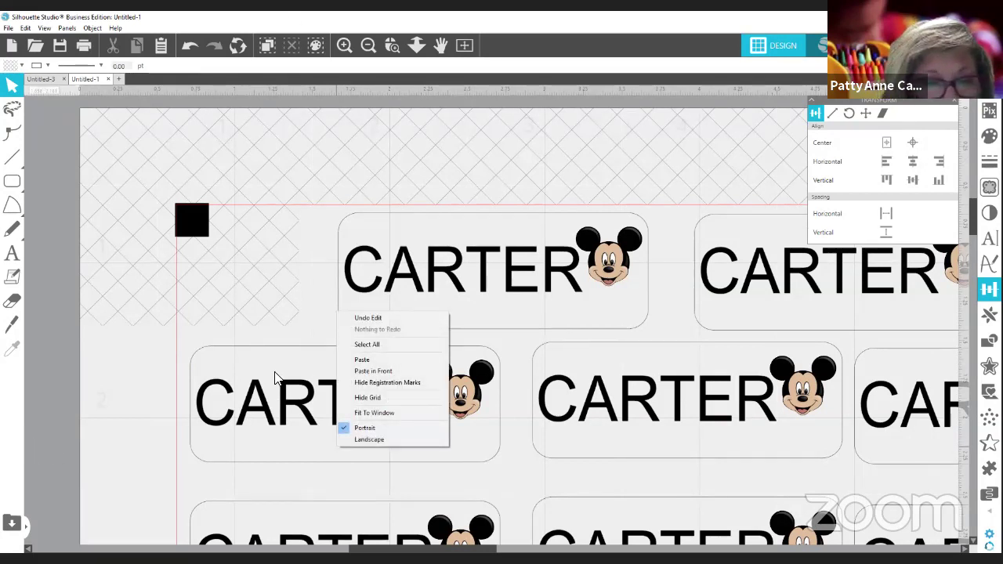
{"action": "left_click", "coordinate": [242, 337]}
{"action": "left_click", "coordinate": [7, 28]}
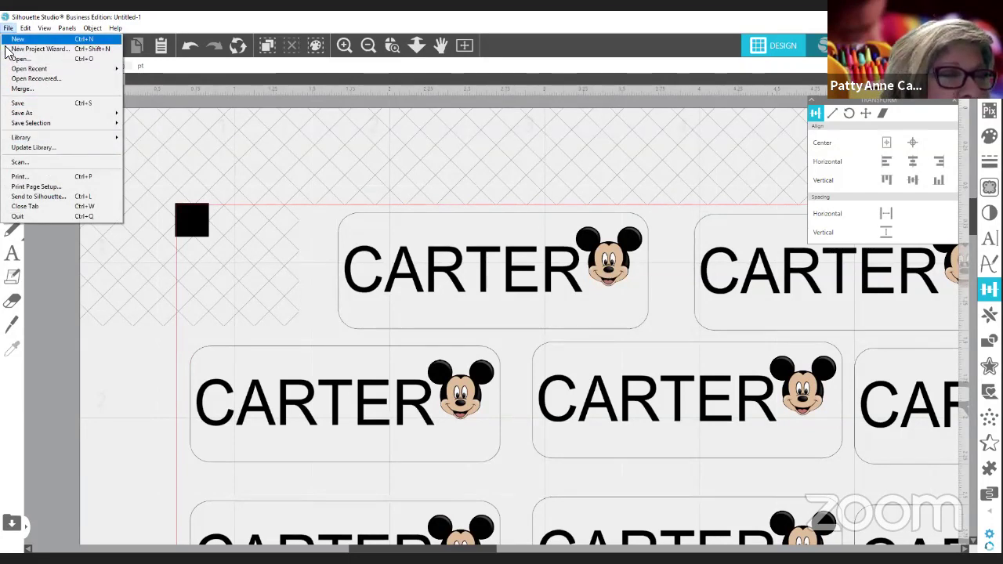
{"action": "mouse_move", "coordinate": [29, 115]}
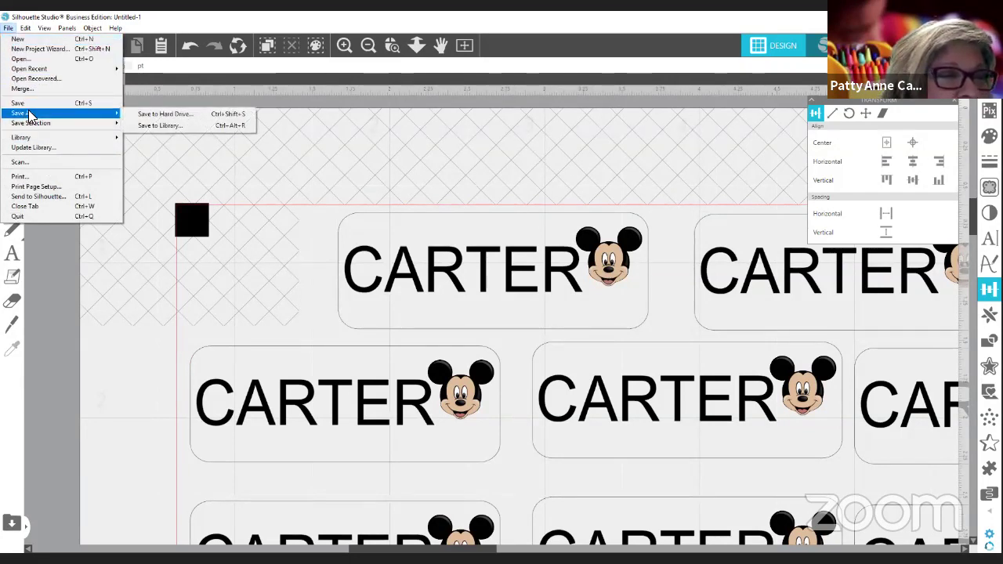
{"action": "left_click", "coordinate": [152, 115]}
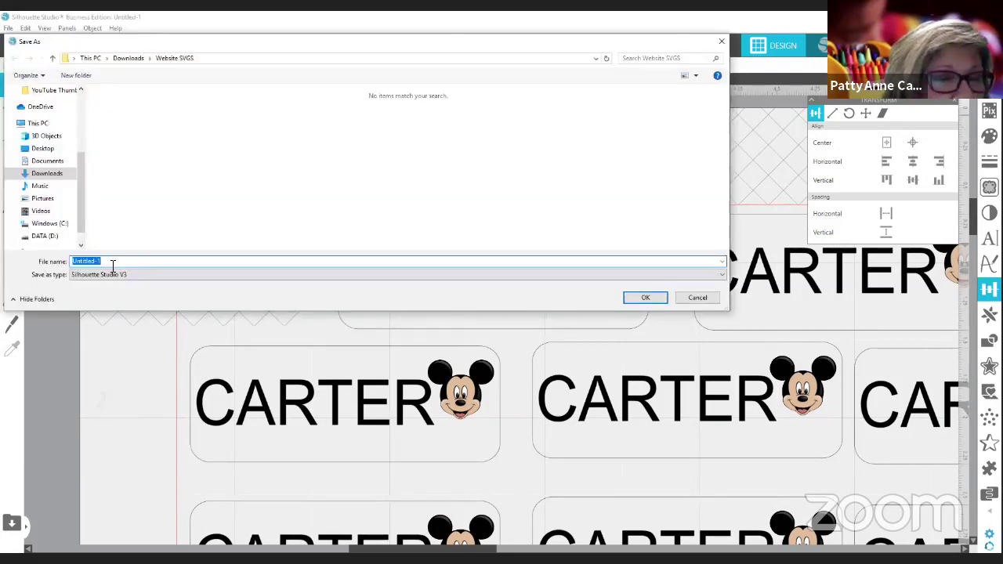
{"action": "type", "text": "carter"}
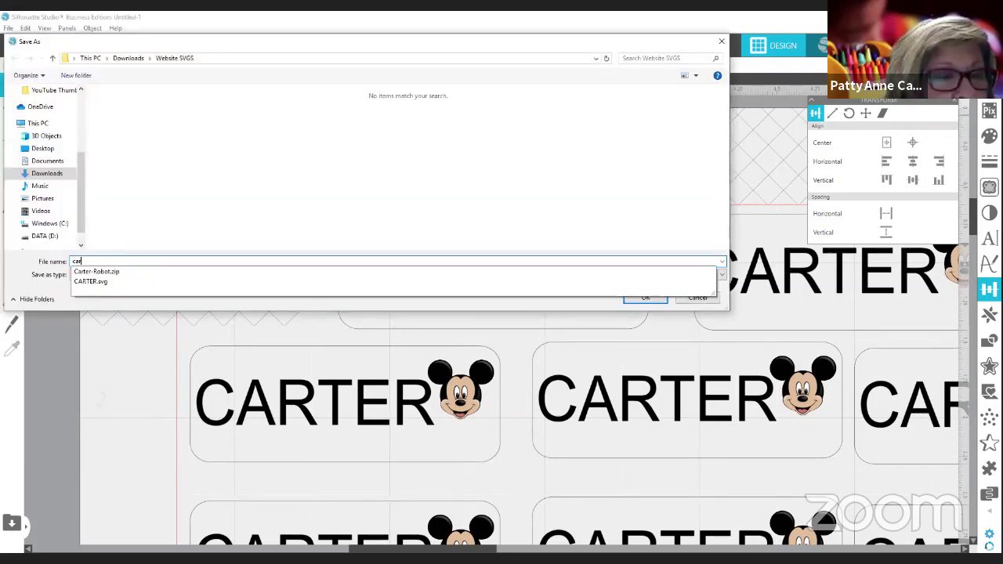
{"action": "left_click", "coordinate": [174, 282]}
{"action": "left_click", "coordinate": [130, 274]}
{"action": "left_click", "coordinate": [100, 302]}
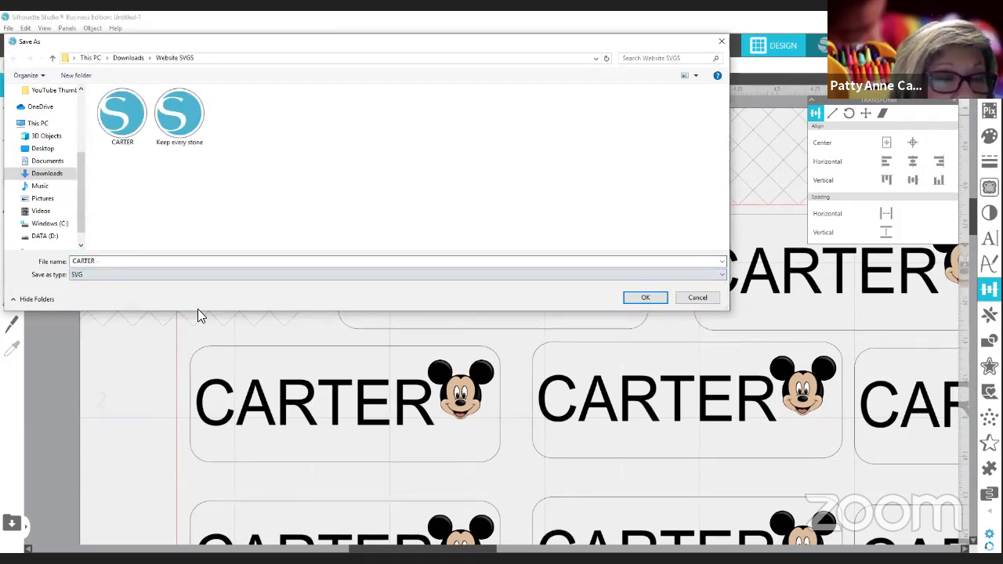
{"action": "left_click", "coordinate": [644, 298]}
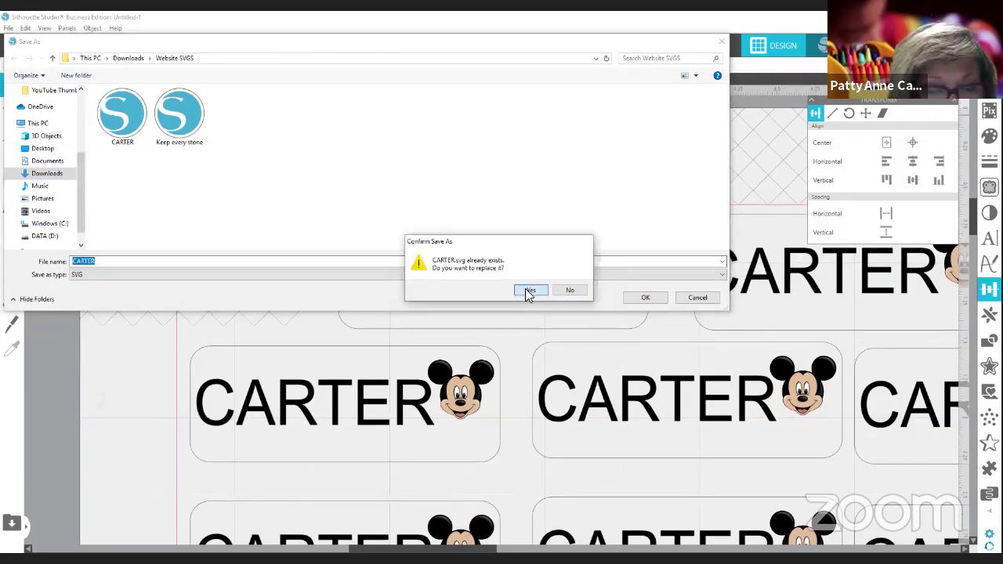
{"action": "left_click", "coordinate": [530, 291]}
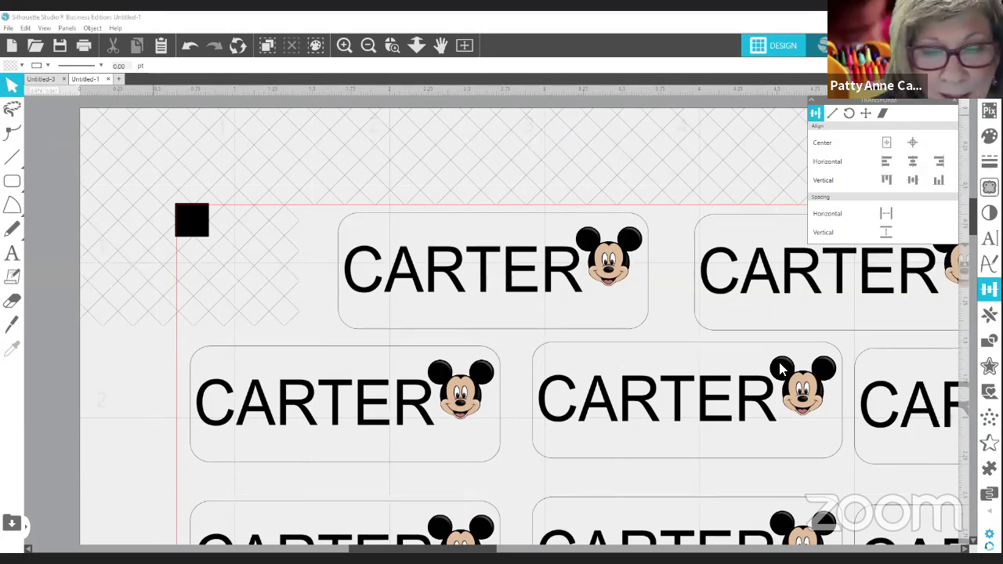
- Save the label sheet to the hard drive in the Website SVGS folder as a JPEG at 150 dots per inch, named after the labels
{"action": "left_click", "coordinate": [8, 28]}
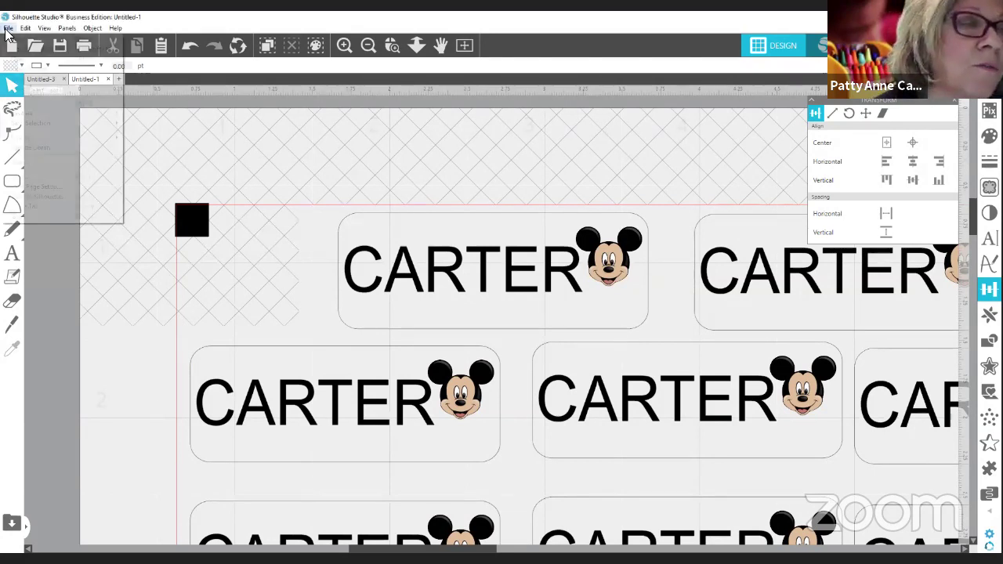
{"action": "mouse_move", "coordinate": [43, 118]}
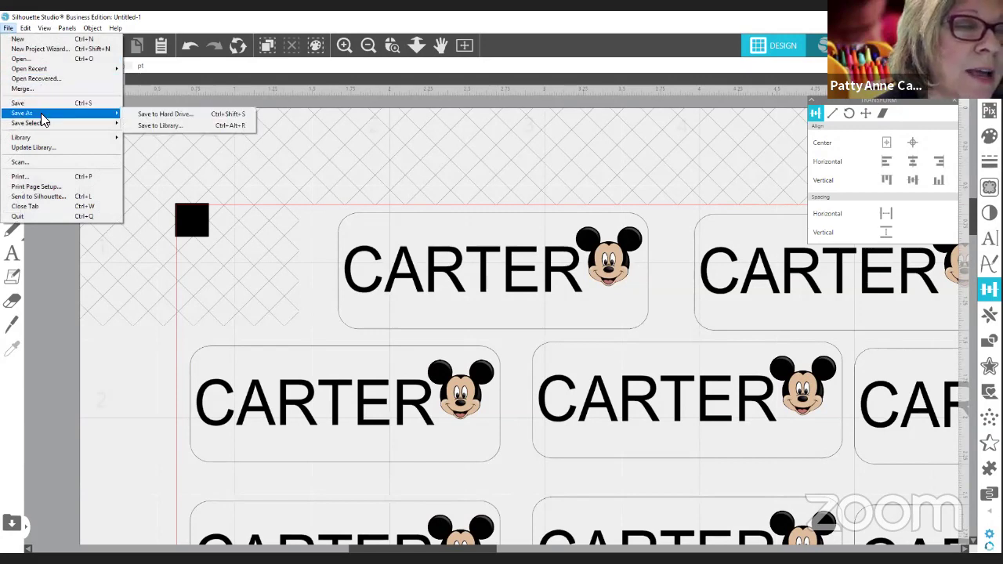
{"action": "left_click", "coordinate": [161, 114]}
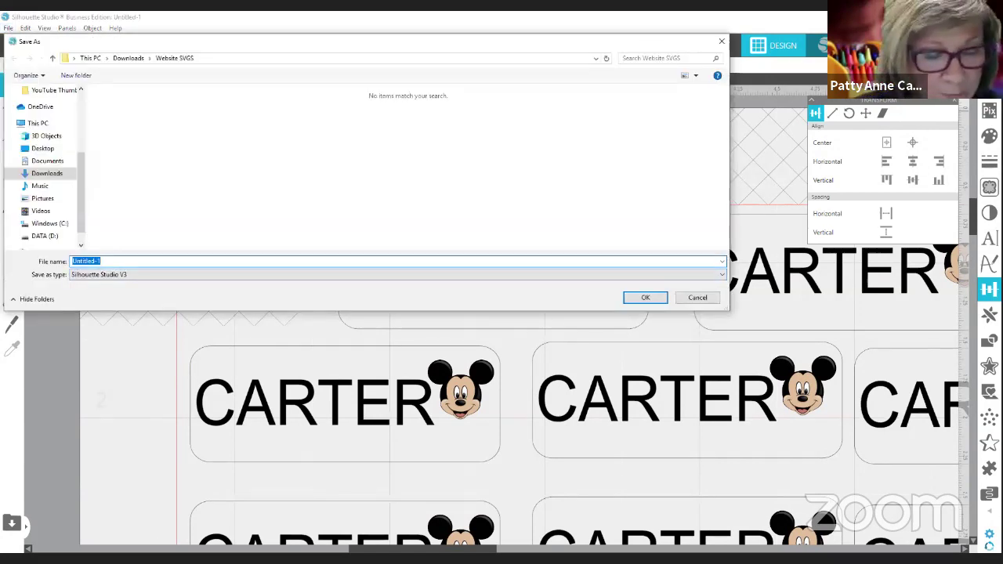
{"action": "type", "text": "cartre"}
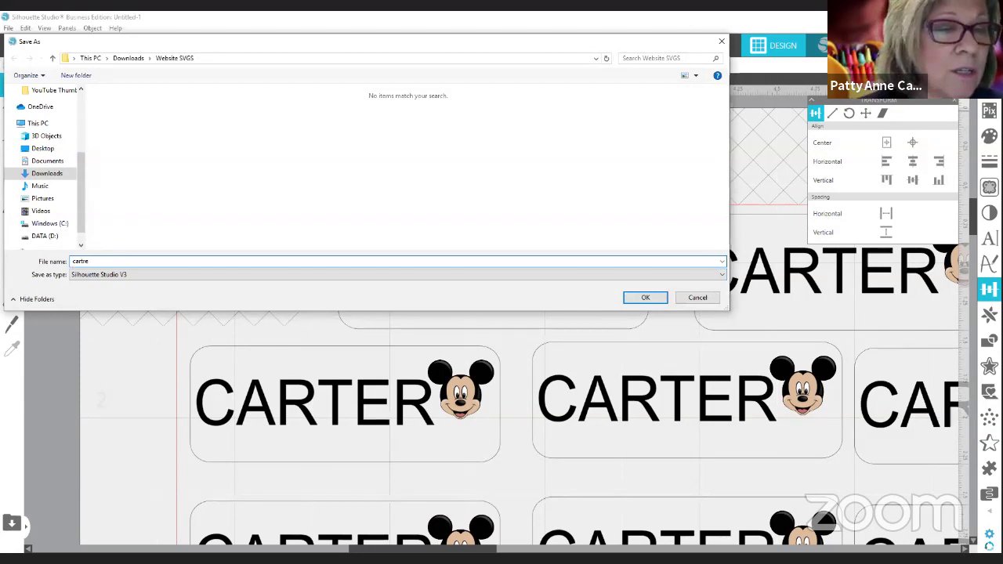
{"action": "key", "text": "BackSpace"}
{"action": "key", "text": "BackSpace"}
{"action": "type", "text": "er"}
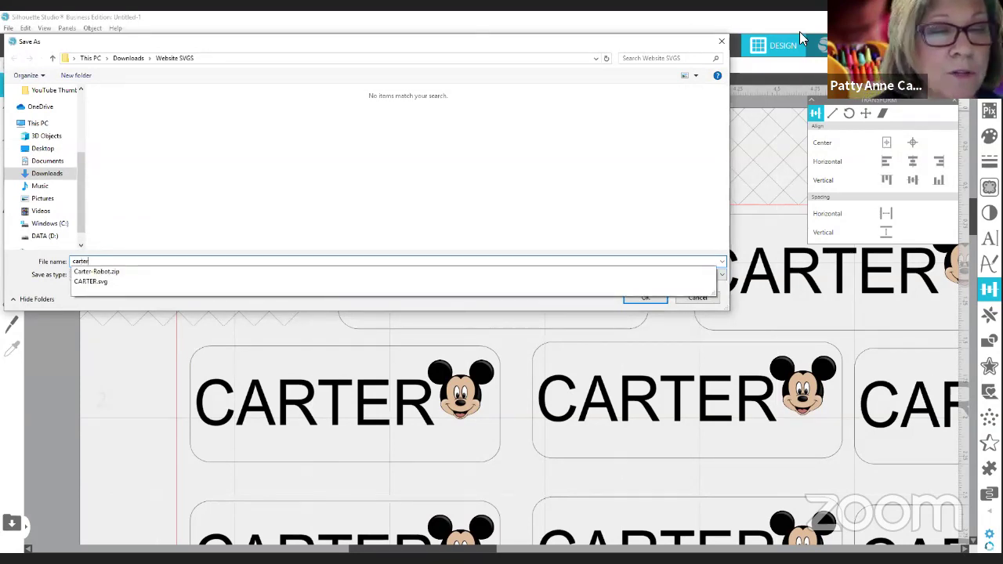
{"action": "left_click", "coordinate": [143, 276]}
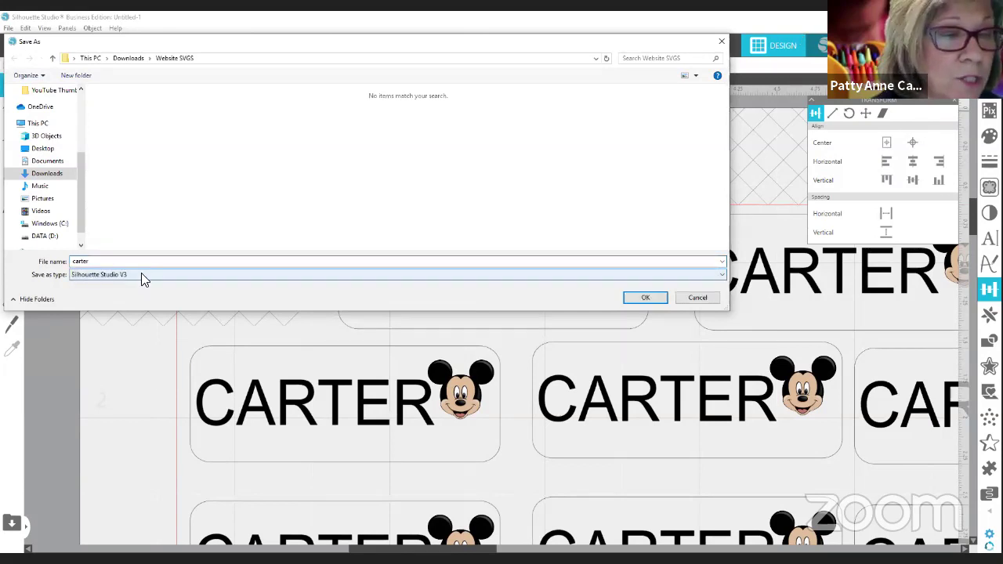
{"action": "left_click", "coordinate": [142, 276]}
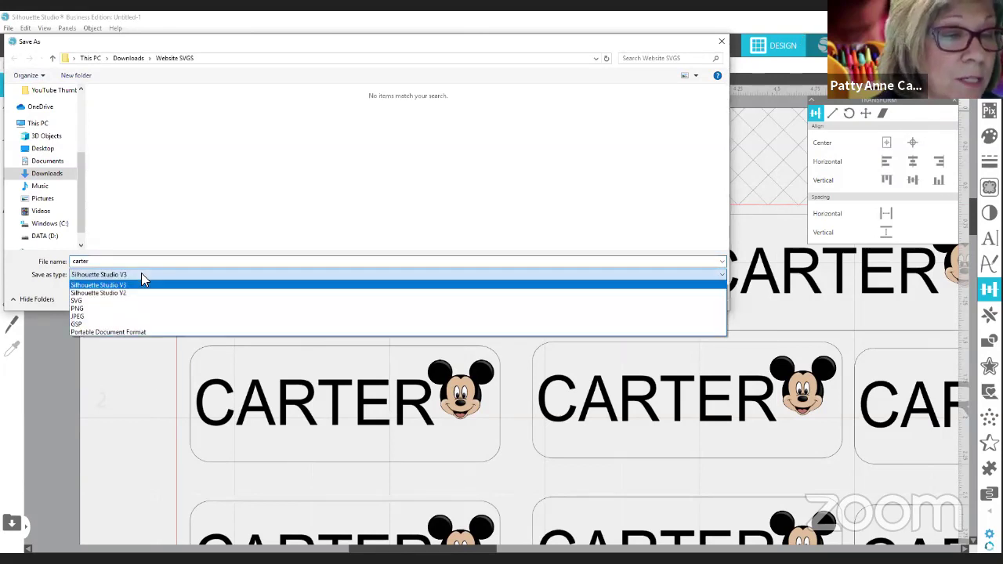
{"action": "left_click", "coordinate": [116, 316]}
{"action": "left_click", "coordinate": [180, 259]}
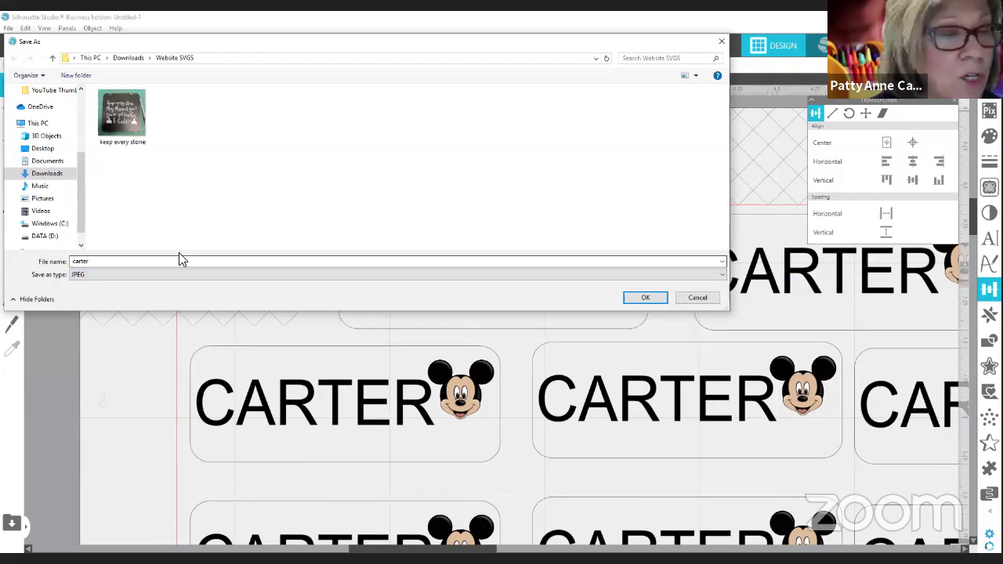
{"action": "left_click", "coordinate": [644, 298]}
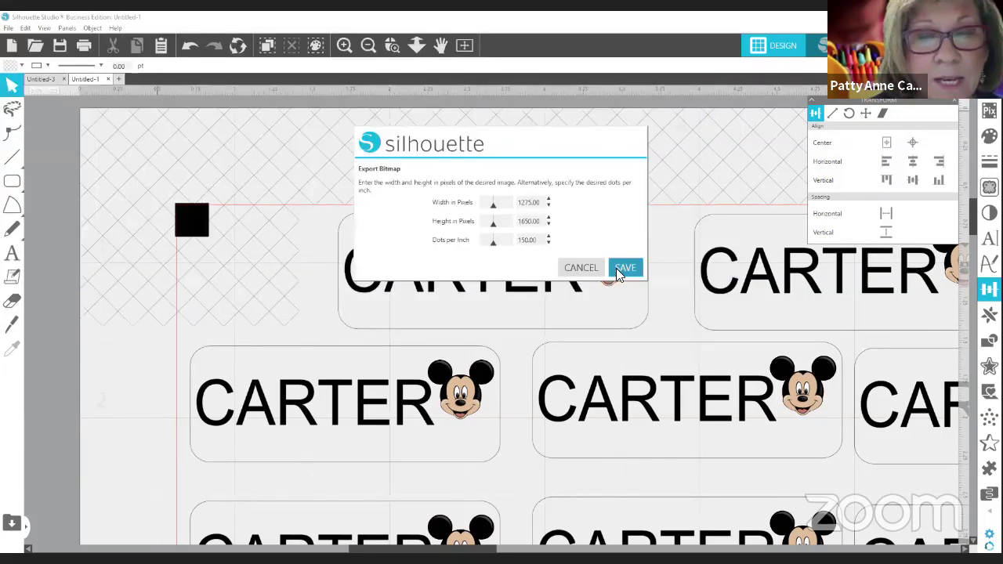
{"action": "left_click", "coordinate": [624, 268]}
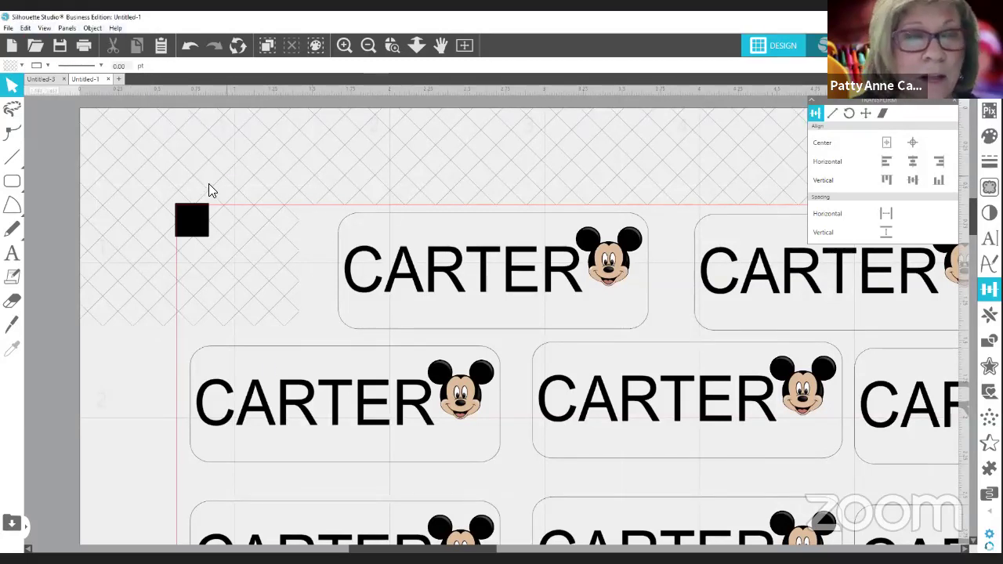
{"action": "left_click", "coordinate": [116, 28]}
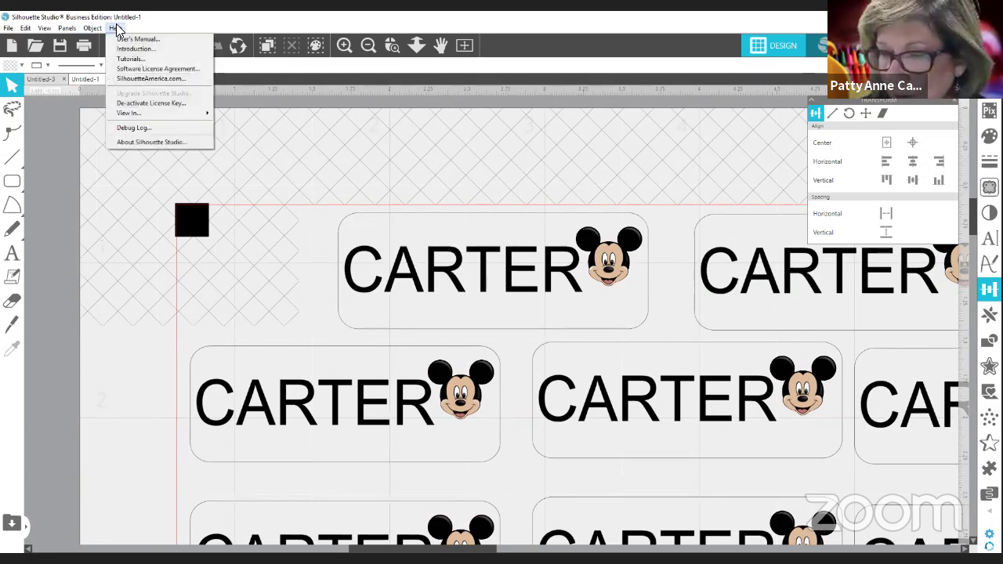
{"action": "left_click", "coordinate": [384, 160]}
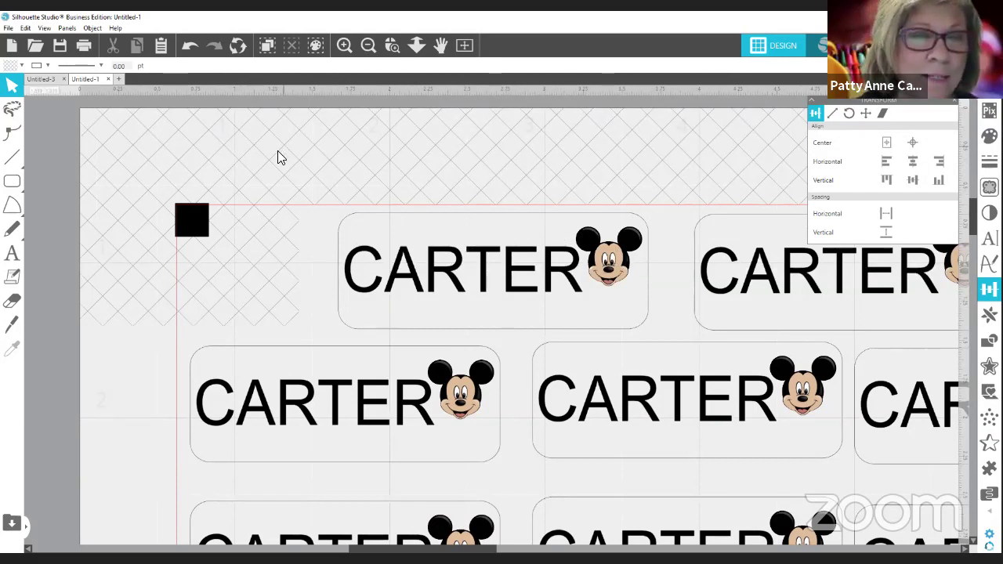
- Save the sheet to the Website SVGS folder as another 150 dots per inch JPEG, using the name on the labels followed by 2
{"action": "left_click", "coordinate": [7, 28]}
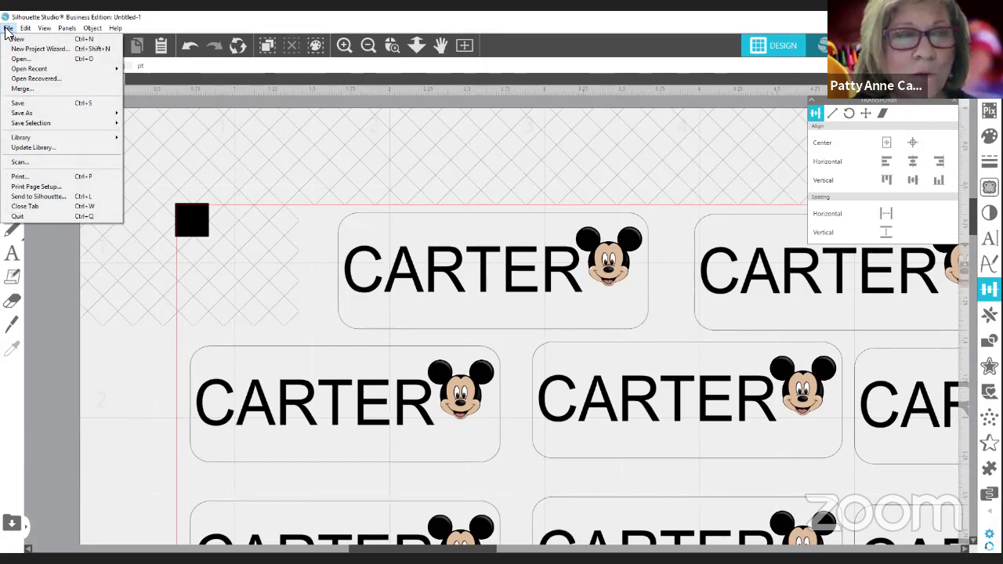
{"action": "mouse_move", "coordinate": [40, 116]}
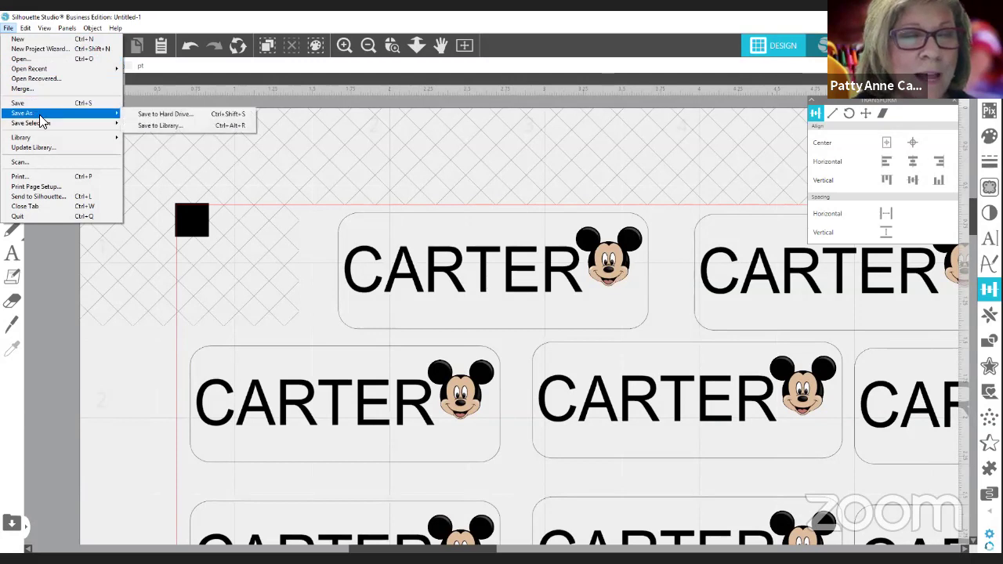
{"action": "left_click", "coordinate": [187, 114]}
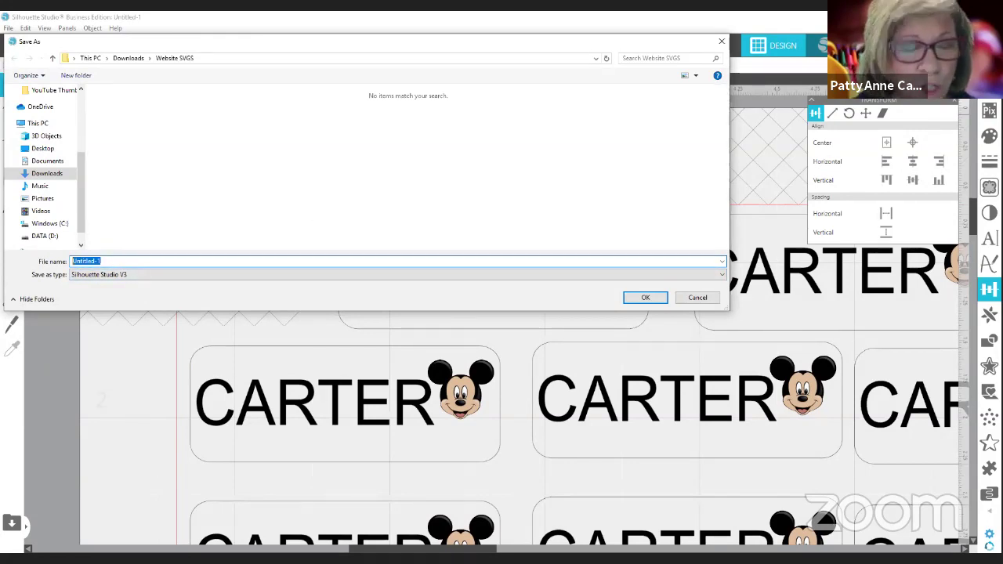
{"action": "type", "text": "cart"}
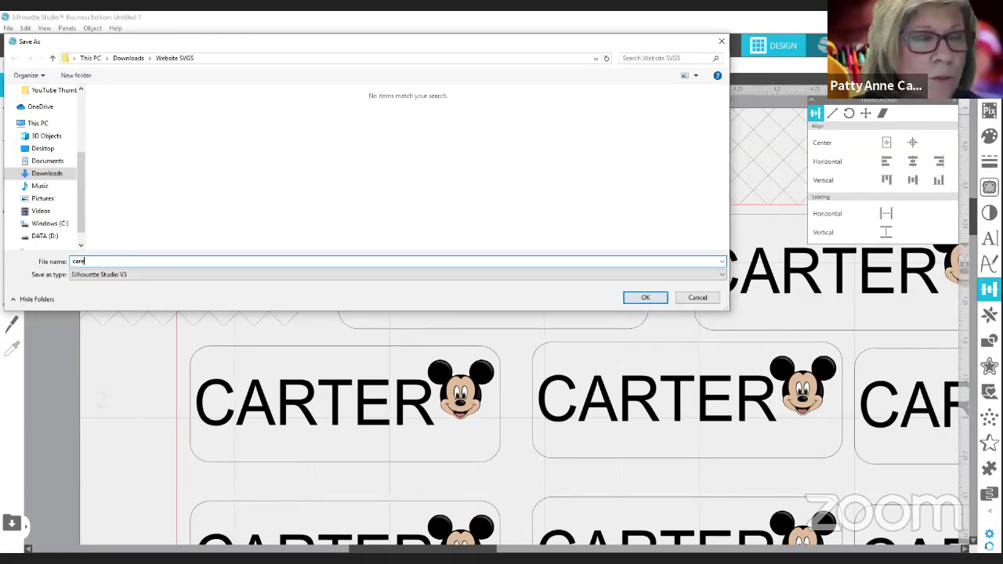
{"action": "type", "text": "er2"}
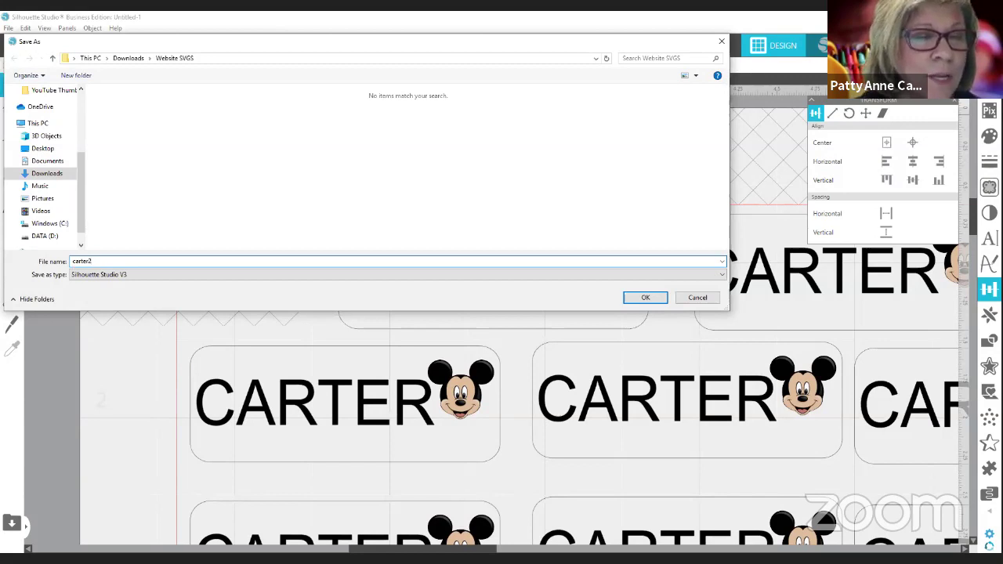
{"action": "left_click", "coordinate": [181, 275]}
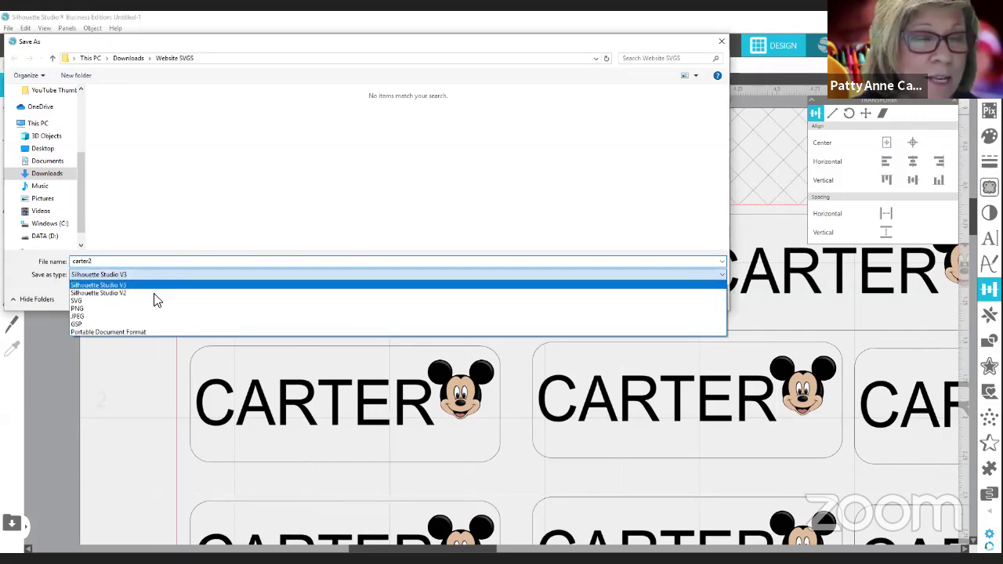
{"action": "left_click", "coordinate": [115, 316]}
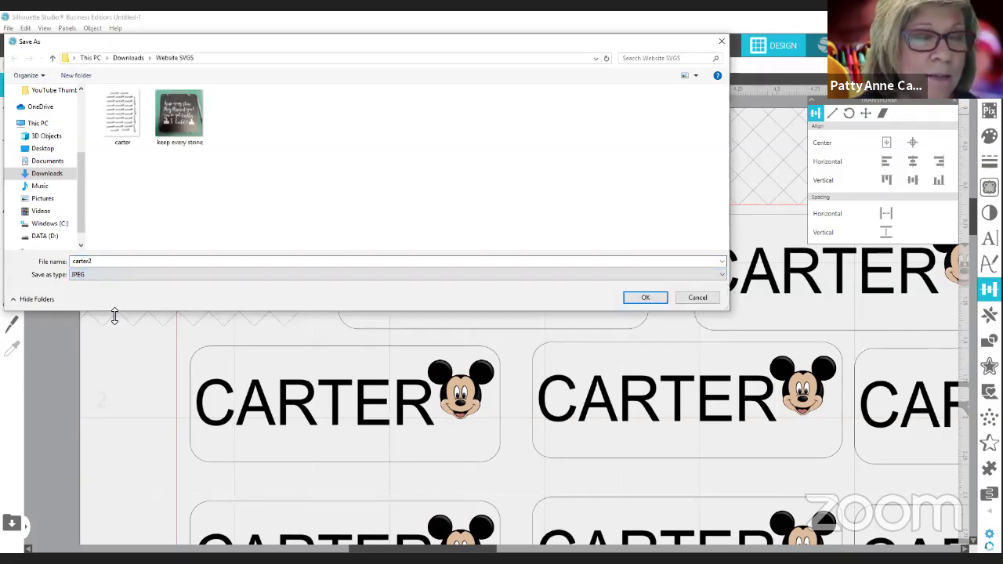
{"action": "left_click", "coordinate": [645, 299]}
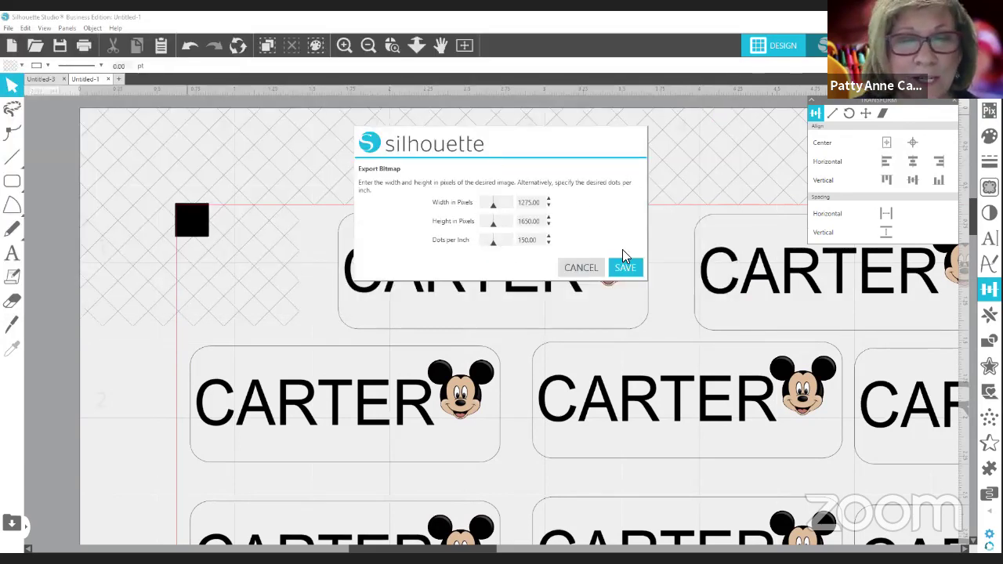
{"action": "left_click", "coordinate": [623, 271]}
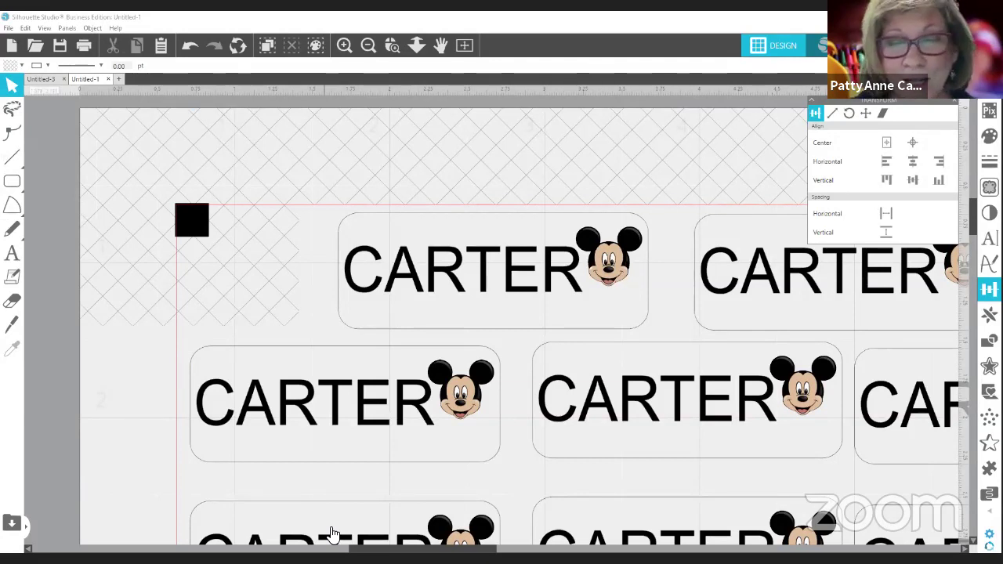
- Switch to Cricut Design Space and upload the second label JPEG, whose name ends in 2, from the Website SVGS folder as a Complex image
{"action": "key", "text": "alt+Tab"}
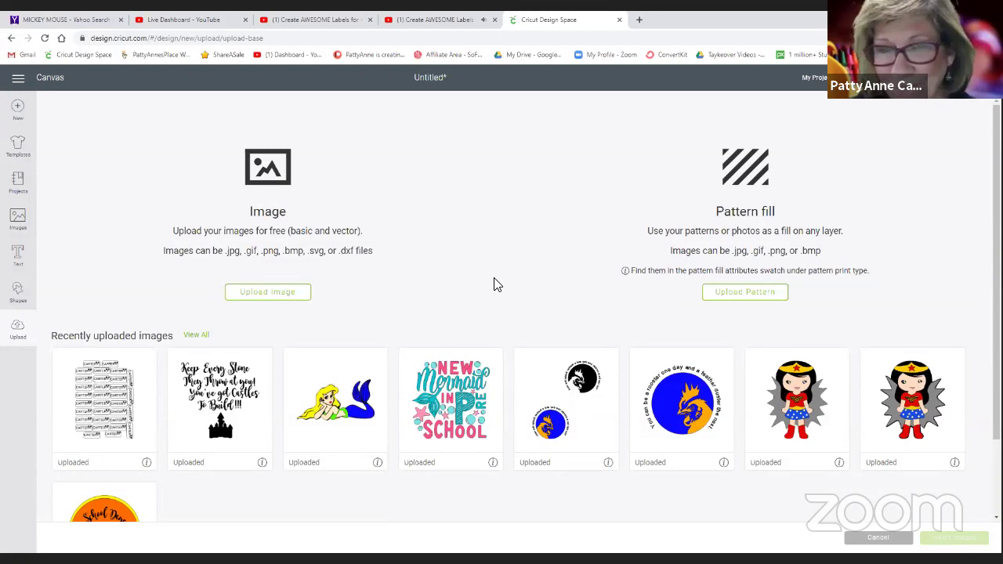
{"action": "left_click", "coordinate": [271, 298]}
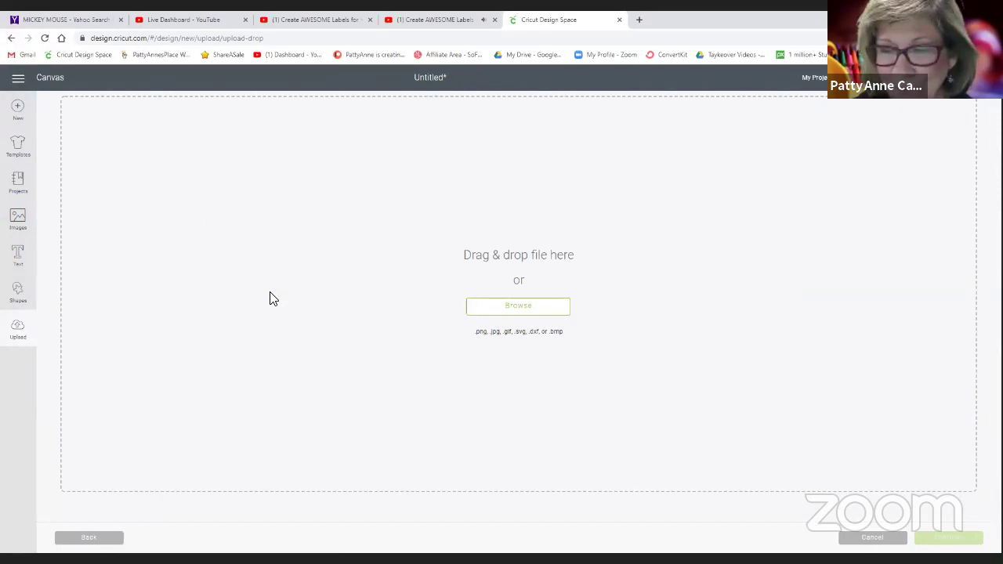
{"action": "left_click", "coordinate": [522, 308]}
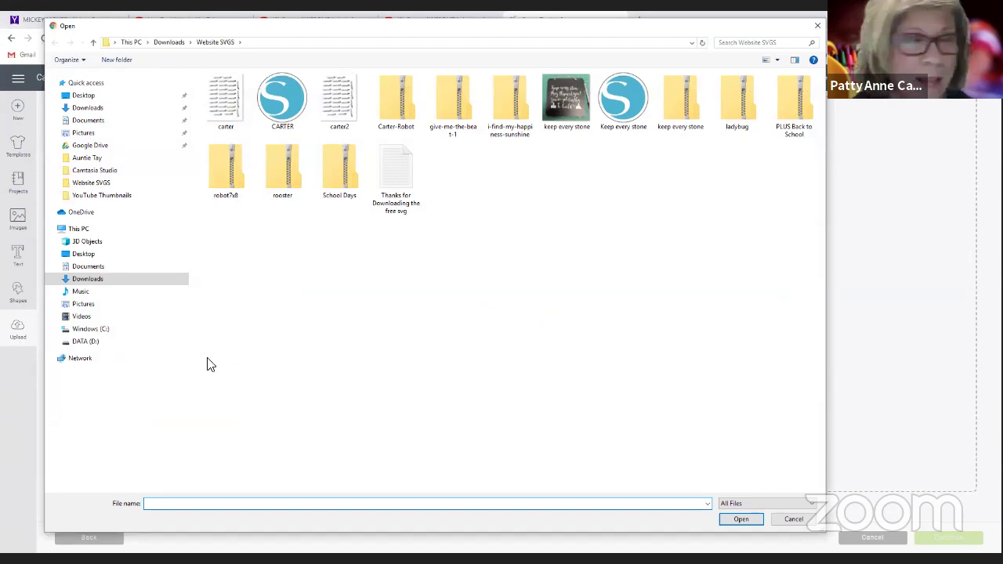
{"action": "left_click", "coordinate": [342, 107]}
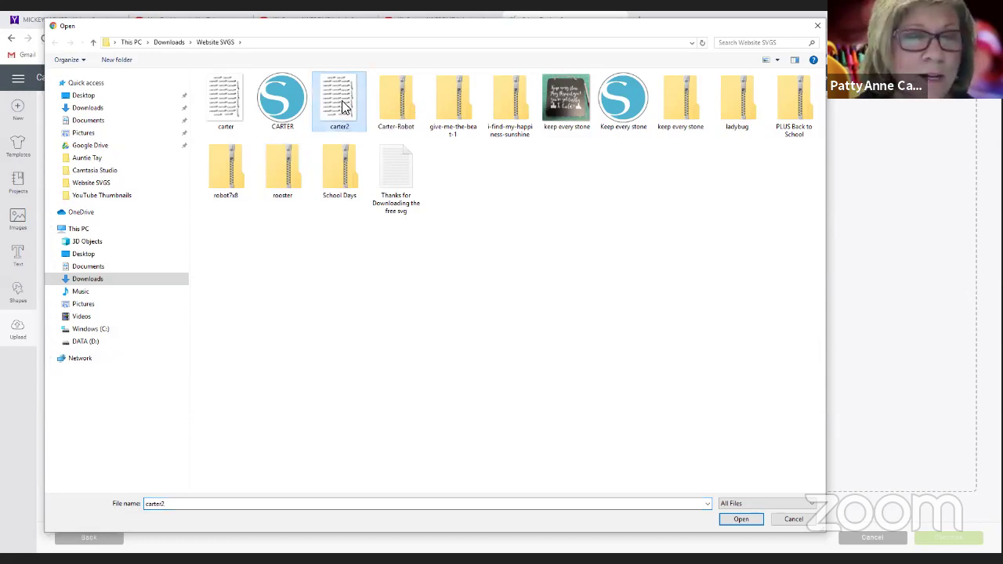
{"action": "left_click", "coordinate": [729, 524]}
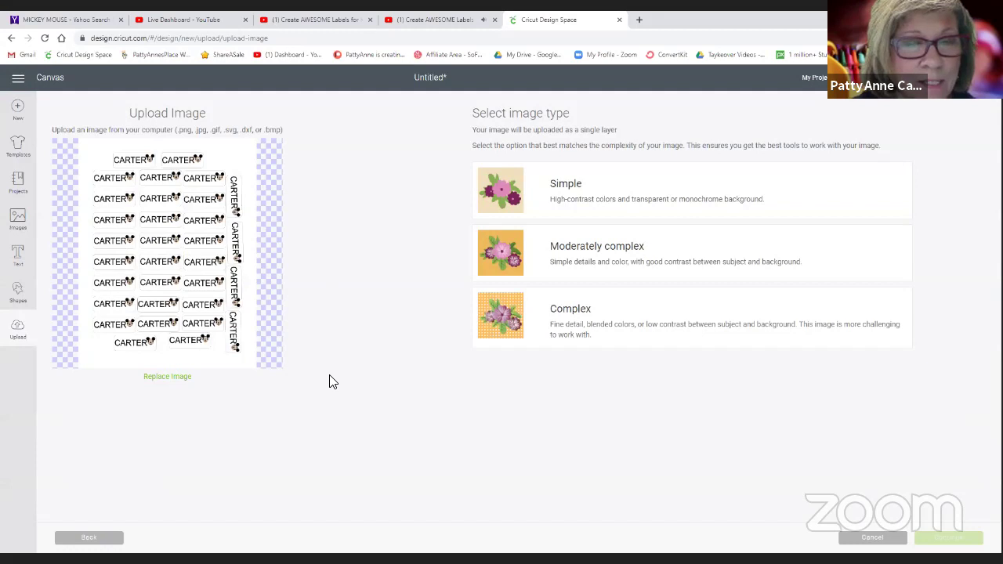
{"action": "left_click", "coordinate": [610, 327]}
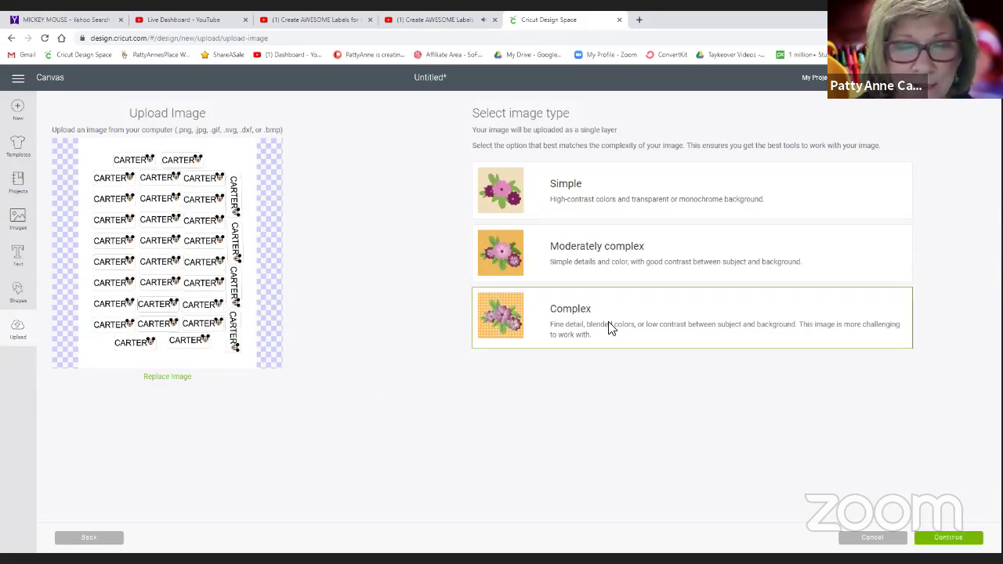
{"action": "left_click", "coordinate": [927, 541]}
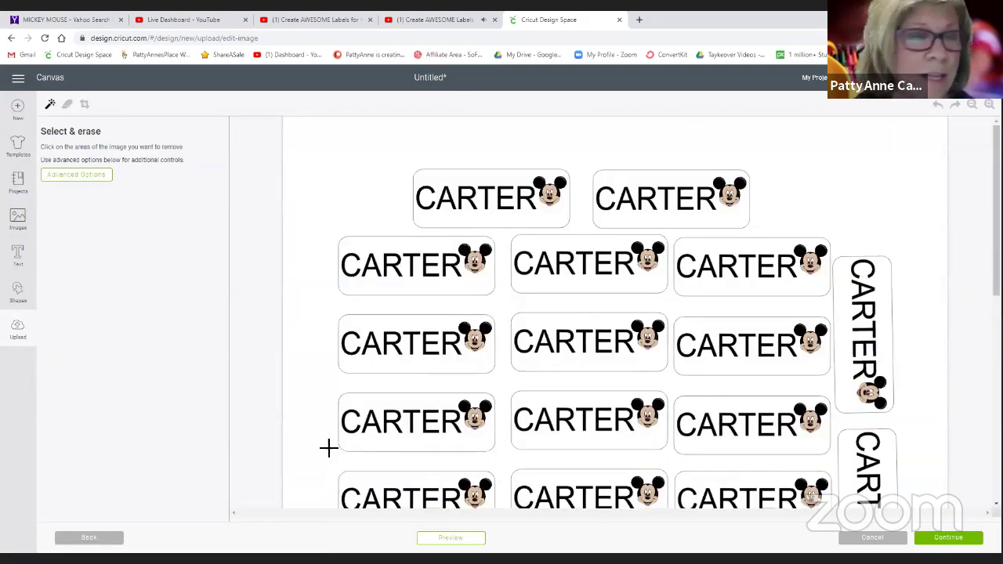
- Erase the white background around the labels with Select & erase, check the remaining rows, and continue to the naming stage
{"action": "left_click", "coordinate": [50, 106]}
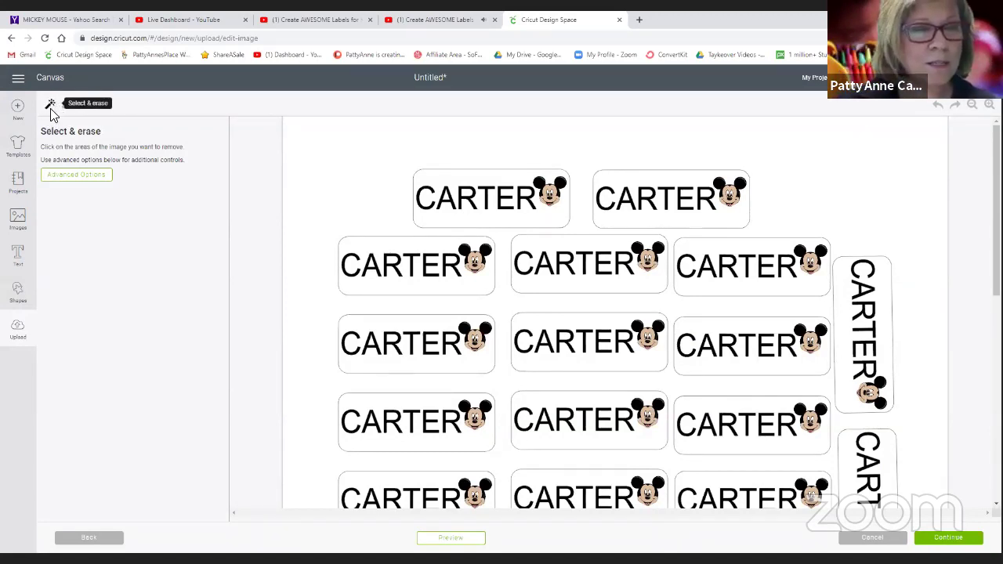
{"action": "left_click", "coordinate": [372, 137]}
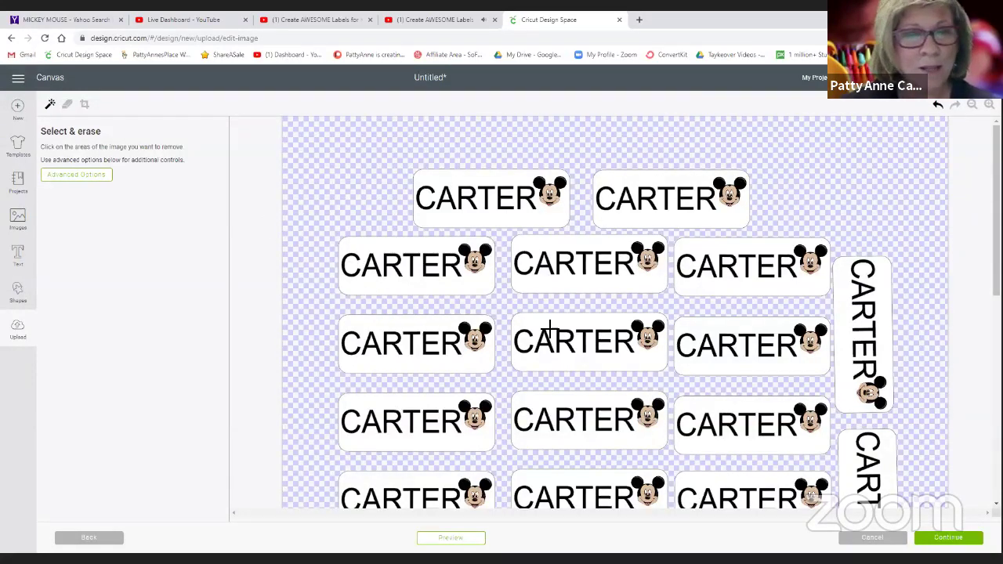
{"action": "scroll", "coordinate": [591, 350], "scroll_direction": "down", "scroll_amount": 5}
{"action": "scroll", "coordinate": [591, 353], "scroll_direction": "down", "scroll_amount": 3}
{"action": "scroll", "coordinate": [591, 352], "scroll_direction": "up", "scroll_amount": 4}
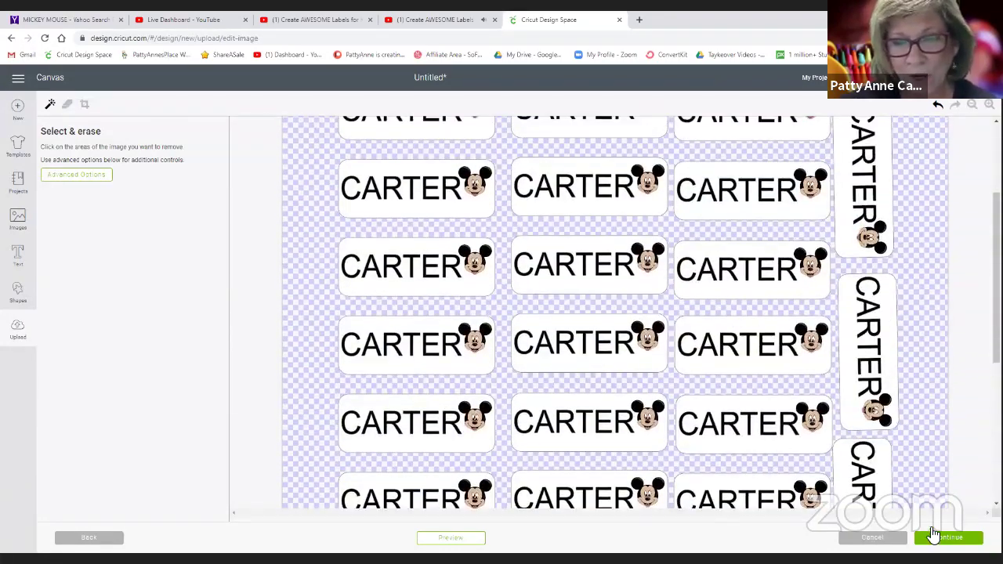
{"action": "left_click", "coordinate": [940, 537]}
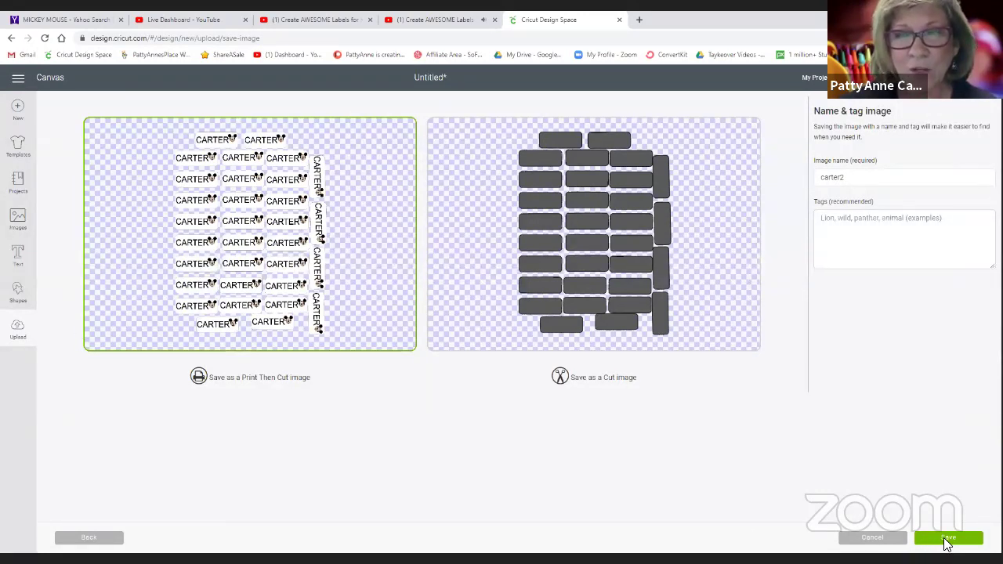
- Save the upload as a Print Then Cut image under its existing name and select it among the recently uploaded images
{"action": "left_click_drag", "start_coordinate": [833, 178], "coordinate": [886, 179]}
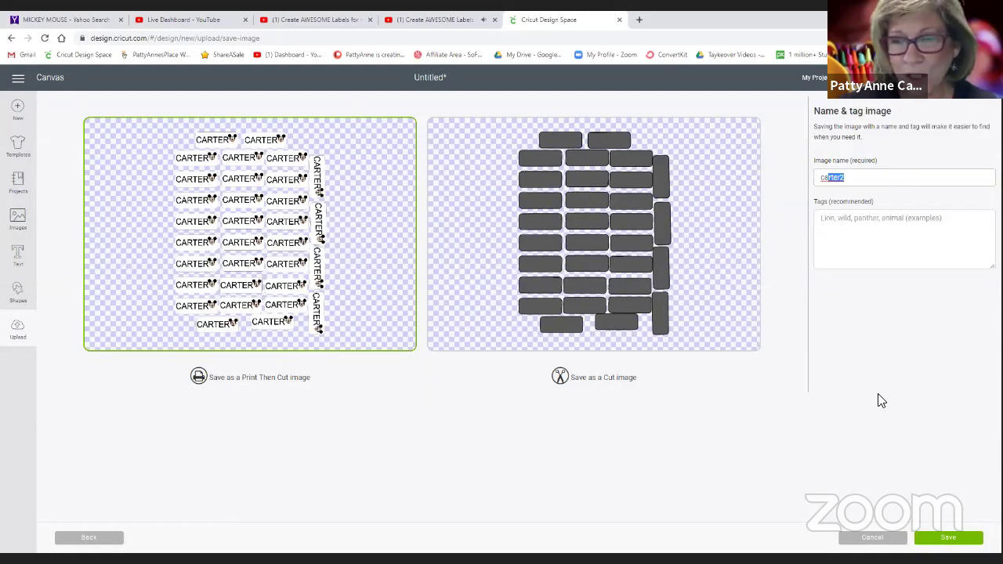
{"action": "left_click", "coordinate": [944, 541]}
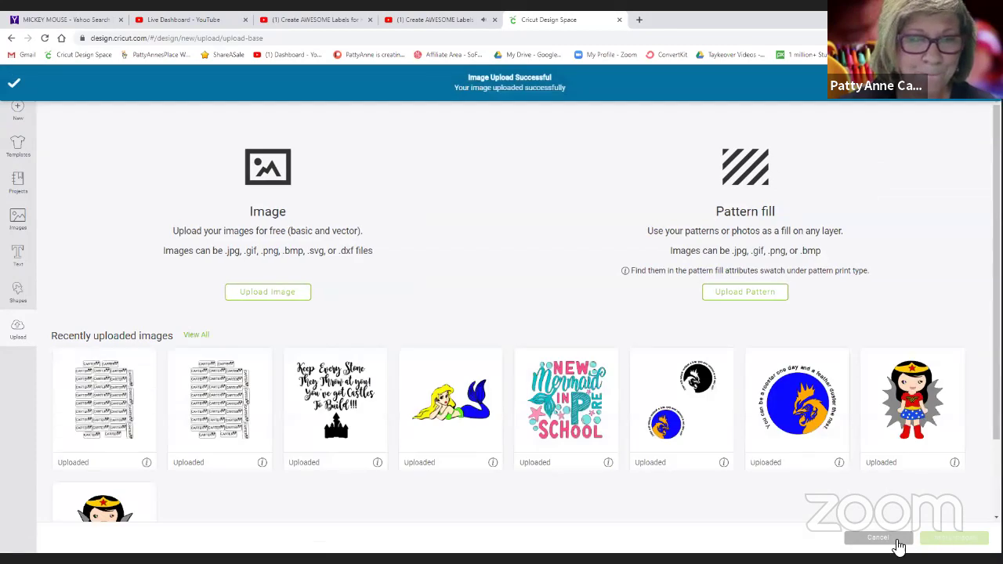
{"action": "left_click", "coordinate": [108, 415]}
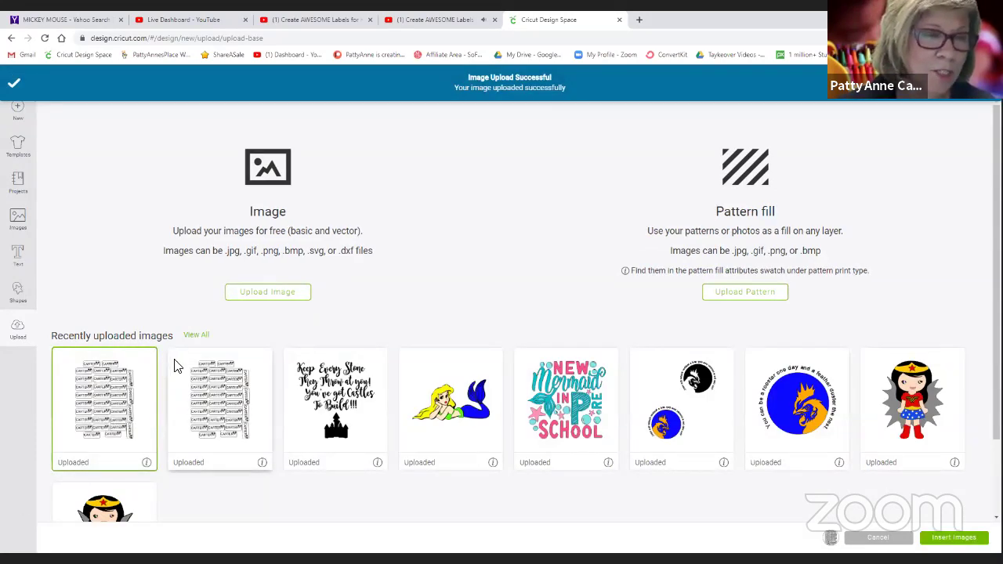
- Insert the most recently uploaded label sheet, the second version, from the recently uploaded images onto the canvas
{"action": "left_click", "coordinate": [274, 300]}
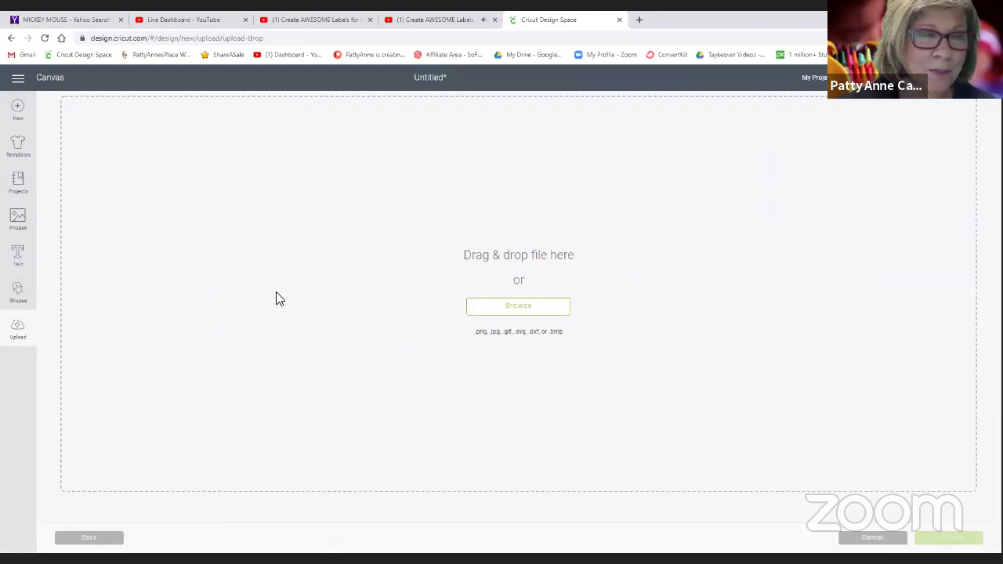
{"action": "left_click", "coordinate": [93, 537]}
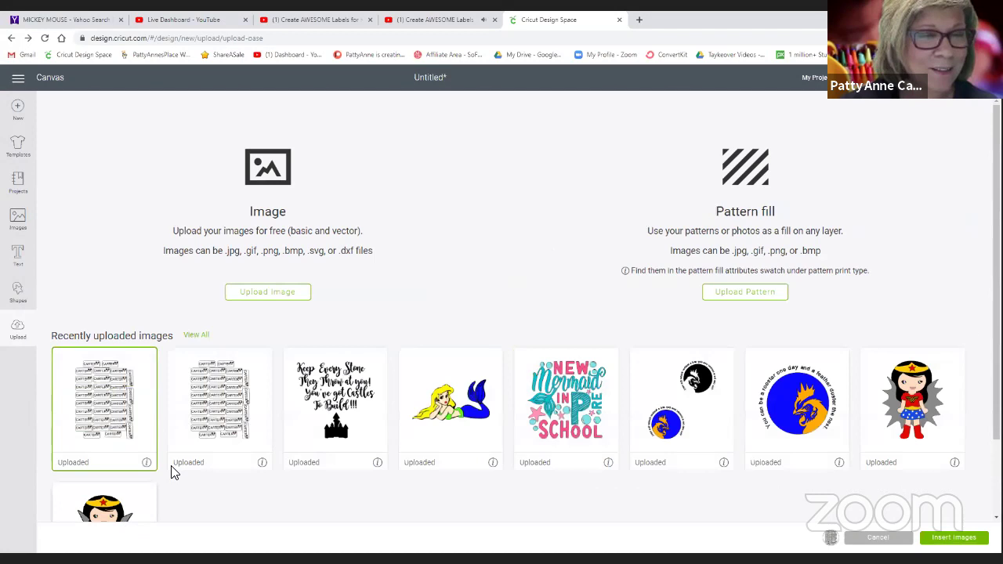
{"action": "left_click", "coordinate": [106, 403]}
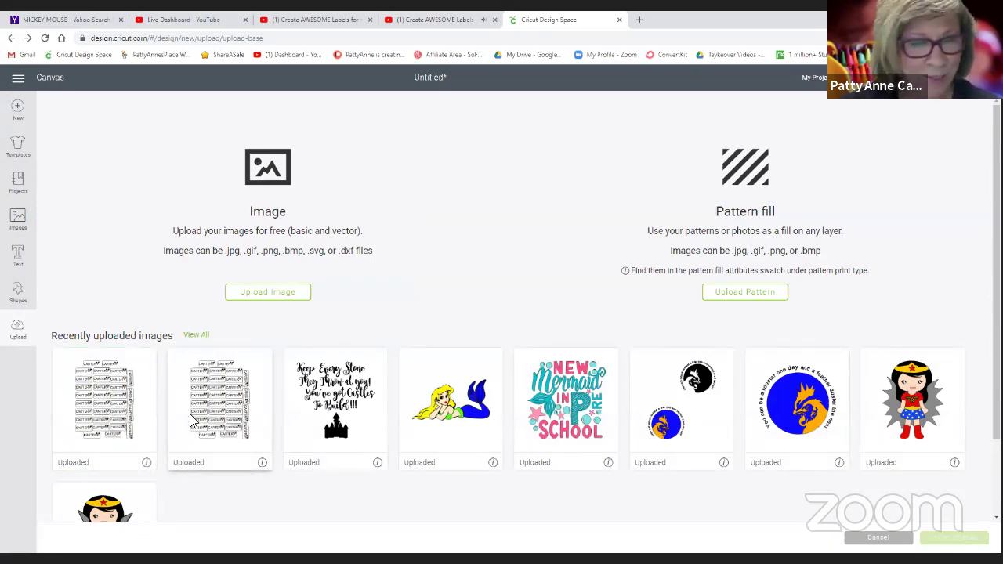
{"action": "left_click", "coordinate": [124, 373]}
{"action": "left_click", "coordinate": [953, 537]}
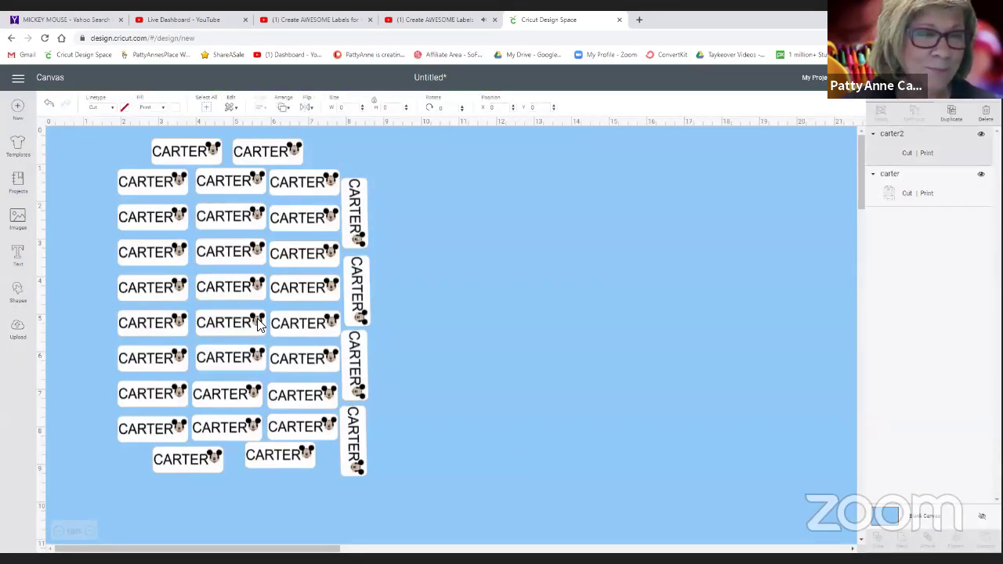
- Move the newly inserted label sheet clear of the first one and delete the first label sheet from the canvas
{"action": "left_click_drag", "start_coordinate": [307, 333], "coordinate": [550, 306]}
{"action": "left_click", "coordinate": [298, 280]}
{"action": "key", "text": "Delete"}
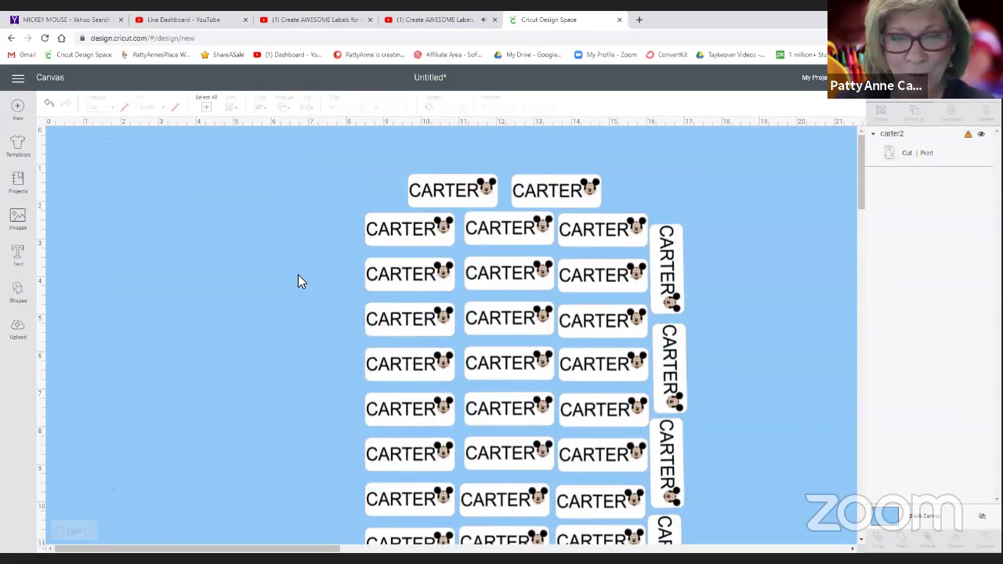
- Change the canvas color from the material colors to white and move the remaining label sheet closer to the canvas origin
{"action": "left_click", "coordinate": [898, 524]}
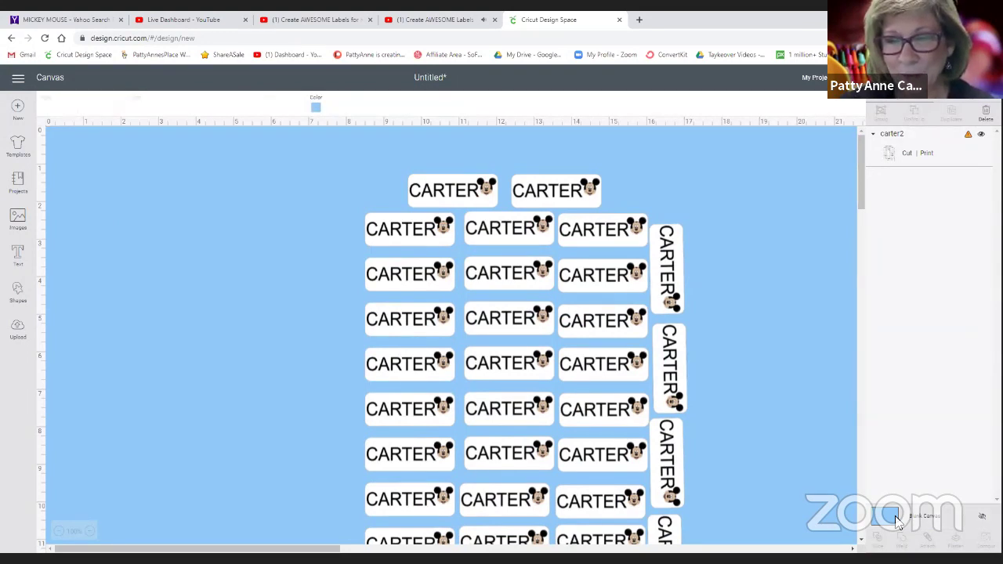
{"action": "left_click", "coordinate": [316, 107]}
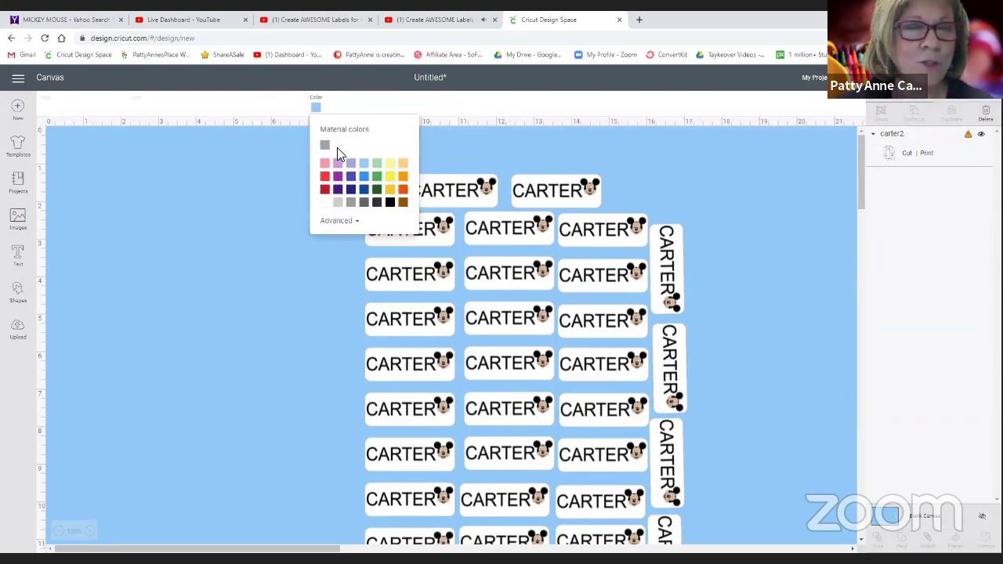
{"action": "left_click", "coordinate": [326, 202]}
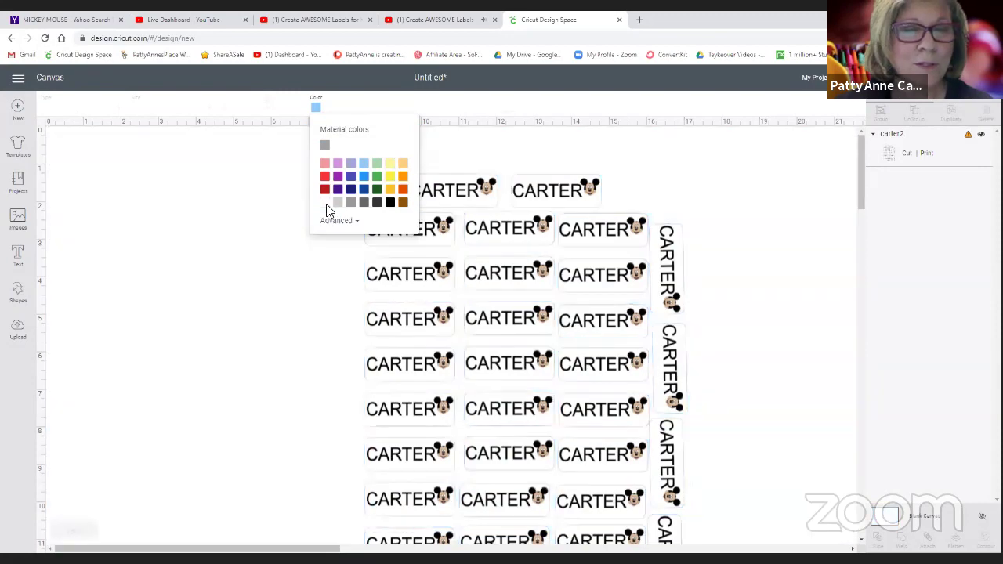
{"action": "left_click_drag", "start_coordinate": [436, 284], "coordinate": [216, 249]}
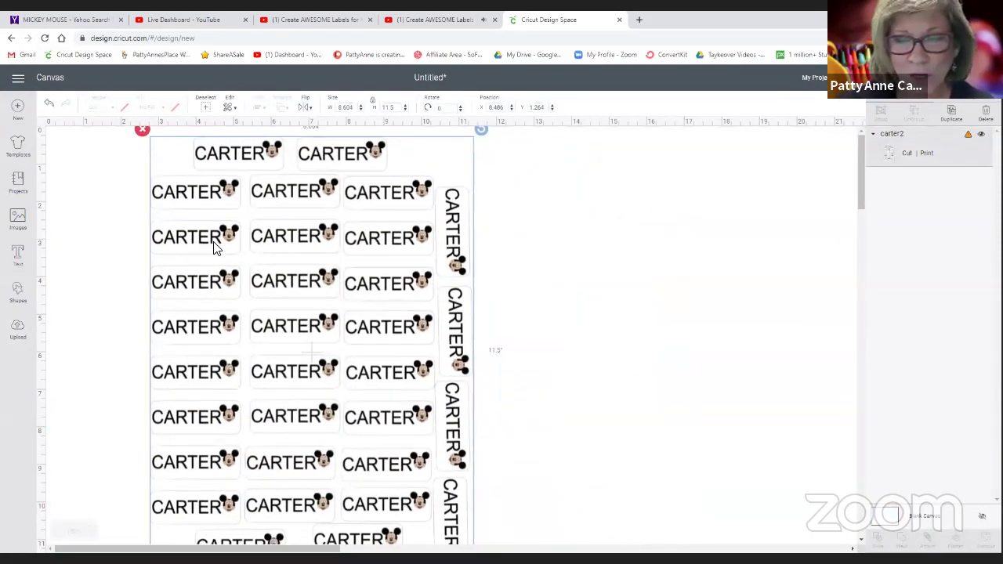